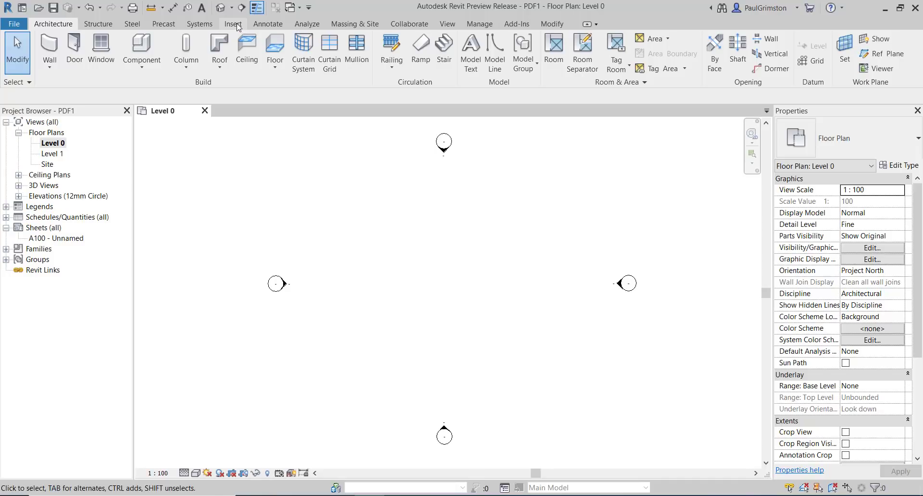
- Link the image LG Plan.png and place it in the middle of the Level 0 plan among the elevation markers
left_click(234, 24)
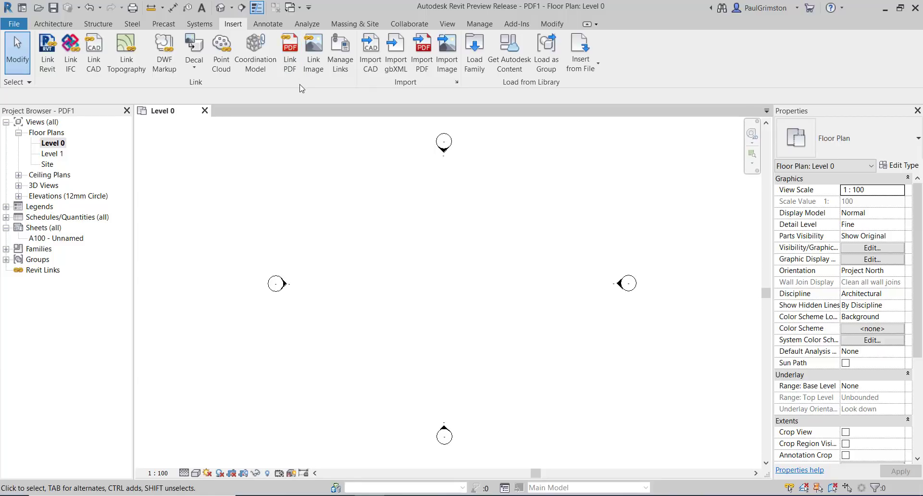
left_click(313, 52)
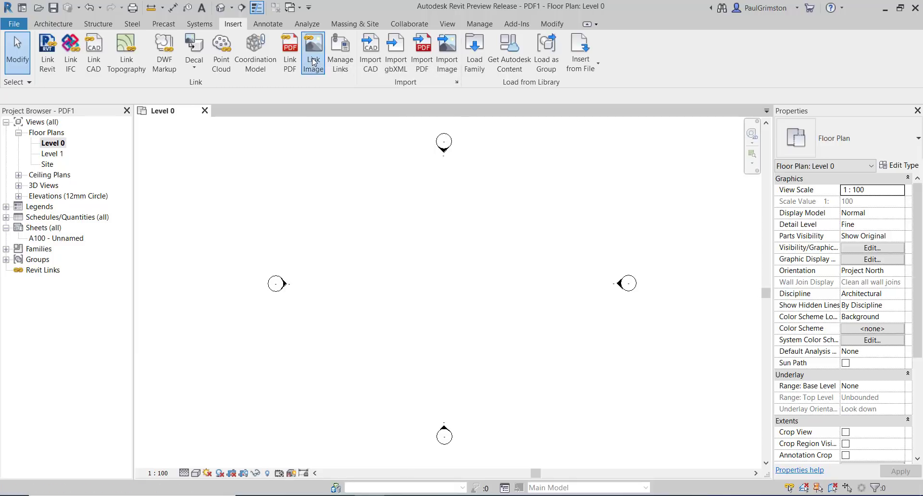
left_click(342, 195)
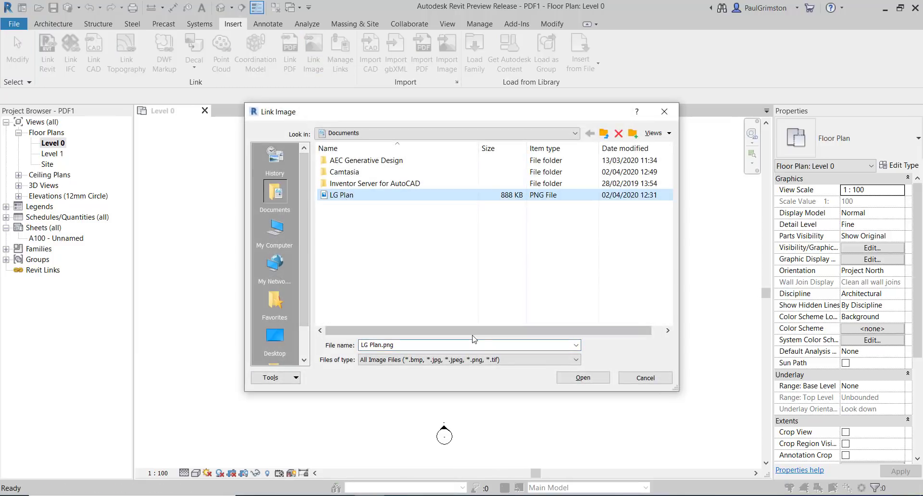
left_click(583, 378)
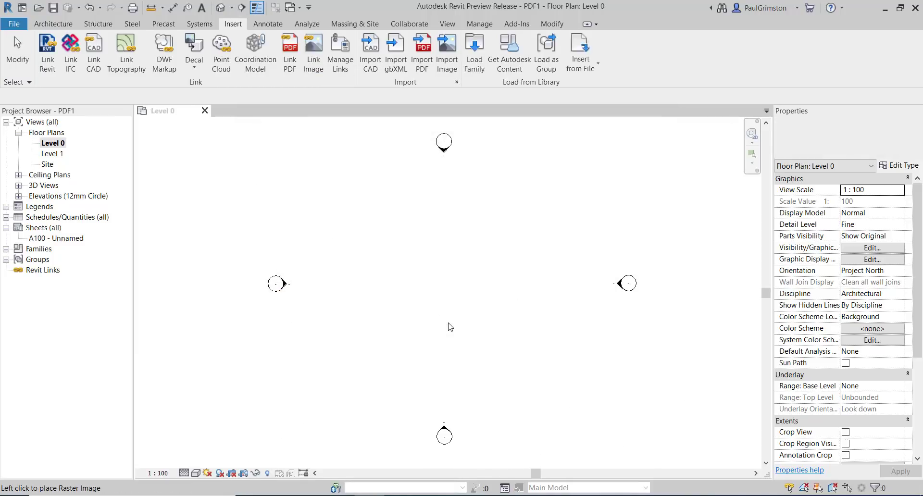
left_click(435, 274)
scroll(445, 296, "down", 3)
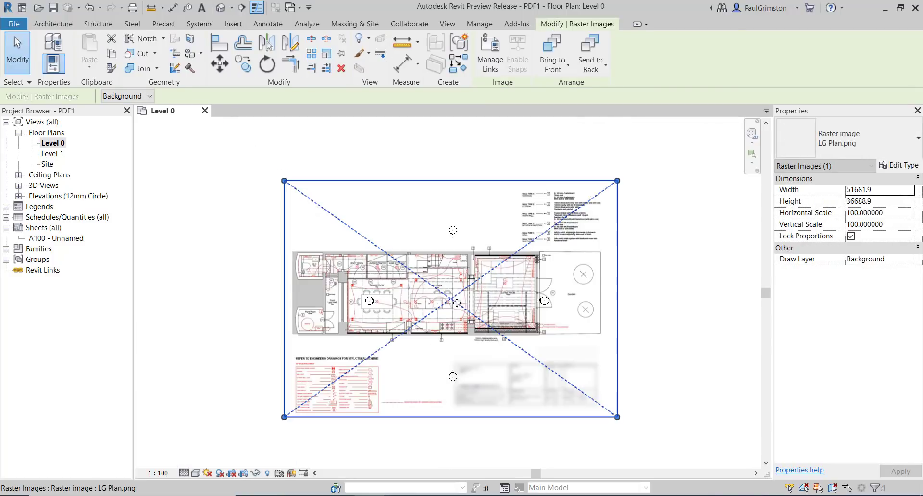
left_click(273, 171)
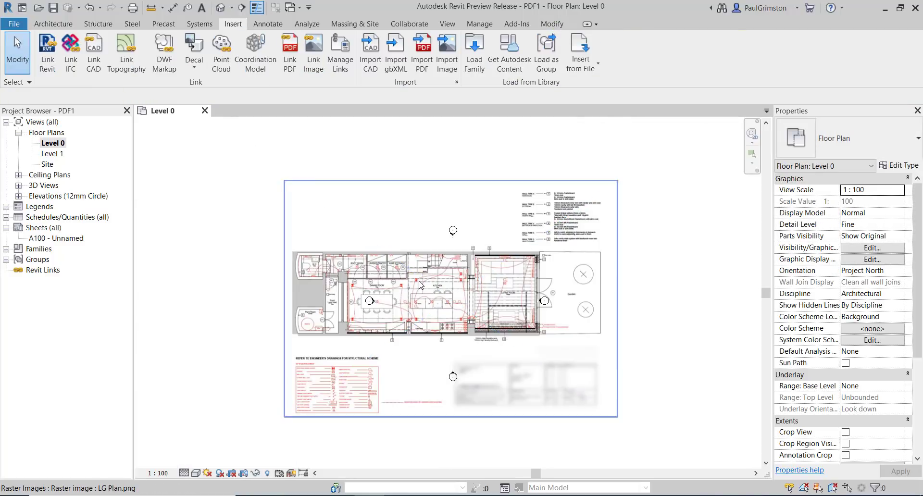
- Select the placed plan image and review its entry in Manage Links, with the dialog widened to read the columns
left_click(427, 341)
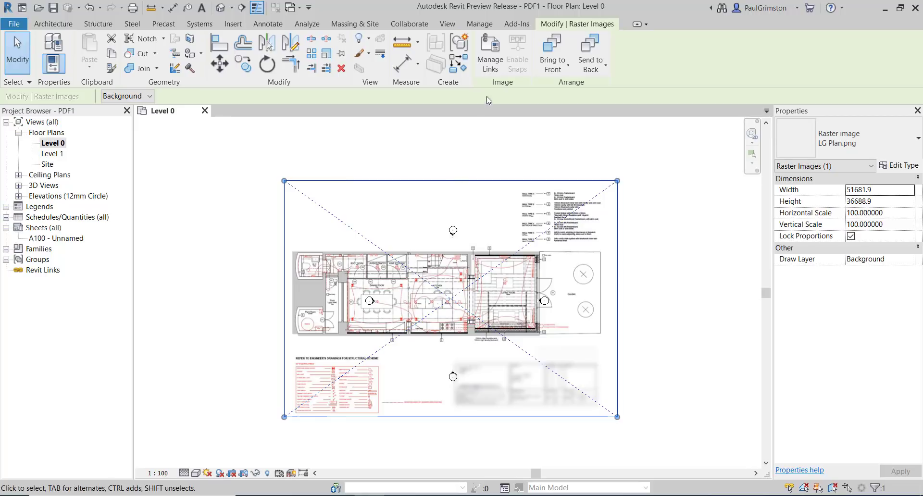
left_click(488, 64)
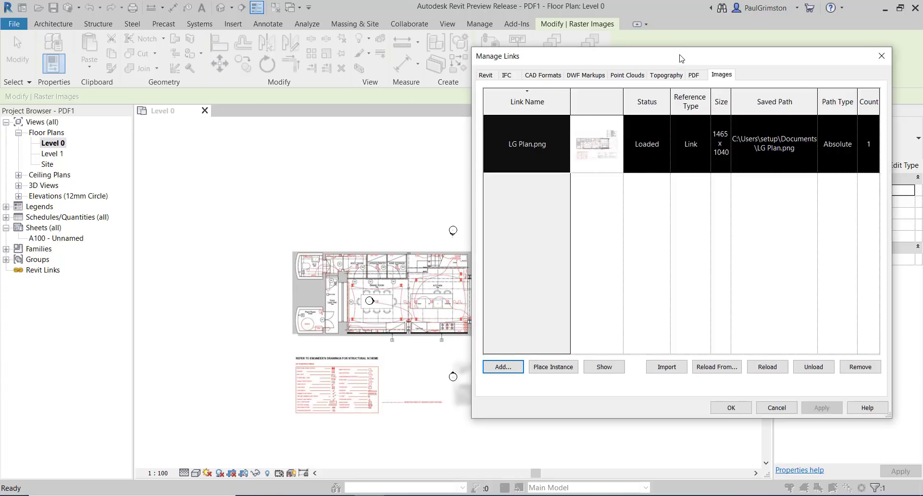
left_click_drag(680, 58, 505, 55)
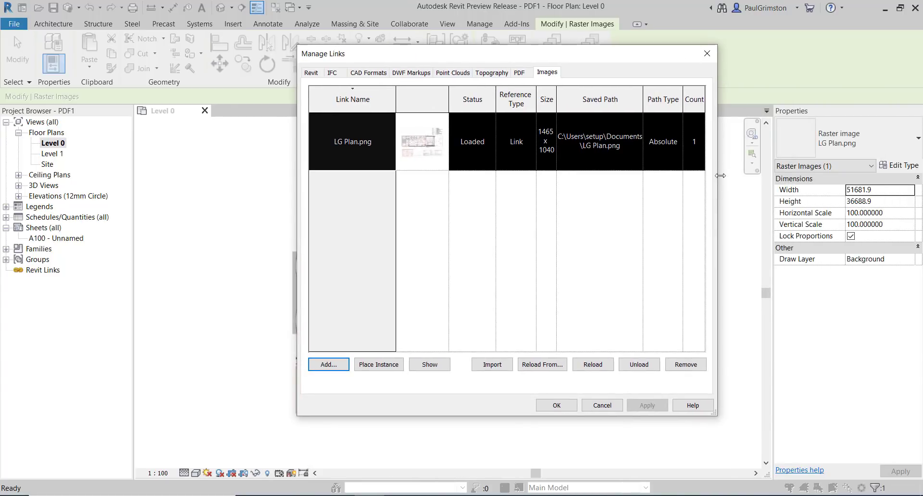
left_click_drag(717, 180, 799, 181)
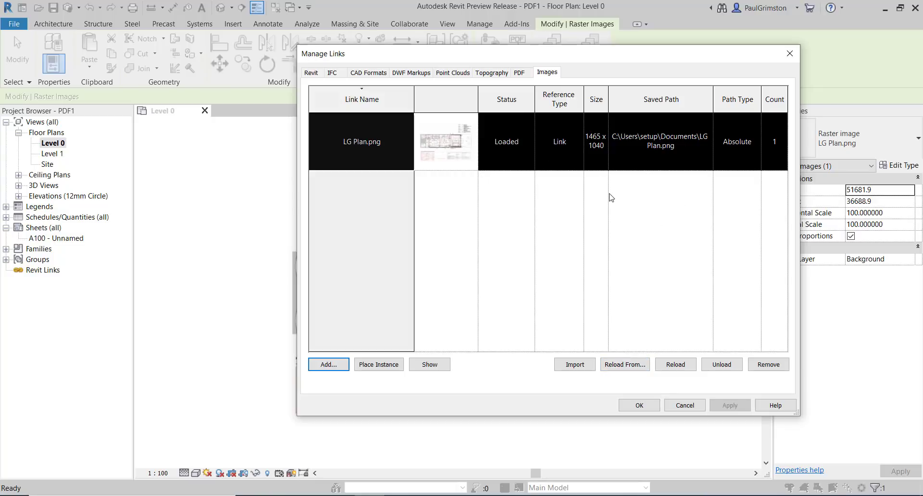
left_click(640, 405)
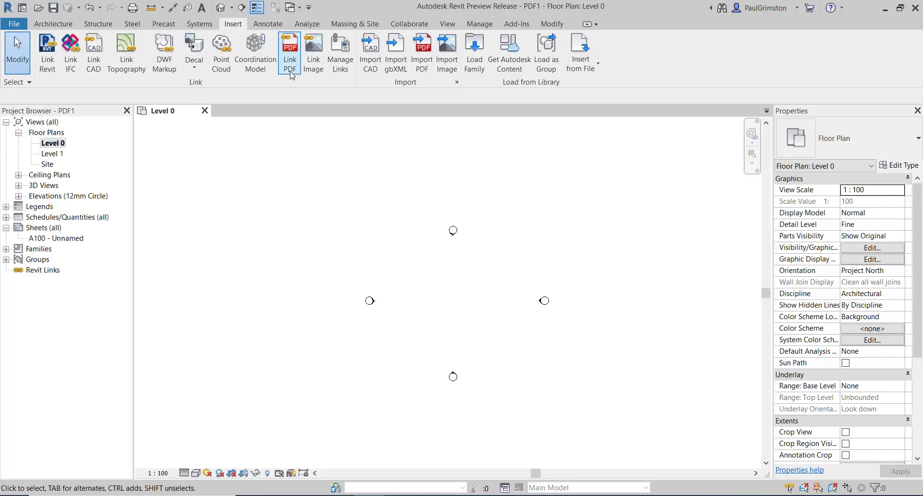
- Link page 1 of SiteLayout.pdf at 150 DPI and place it in the middle of the Level 0 plan
left_click(290, 52)
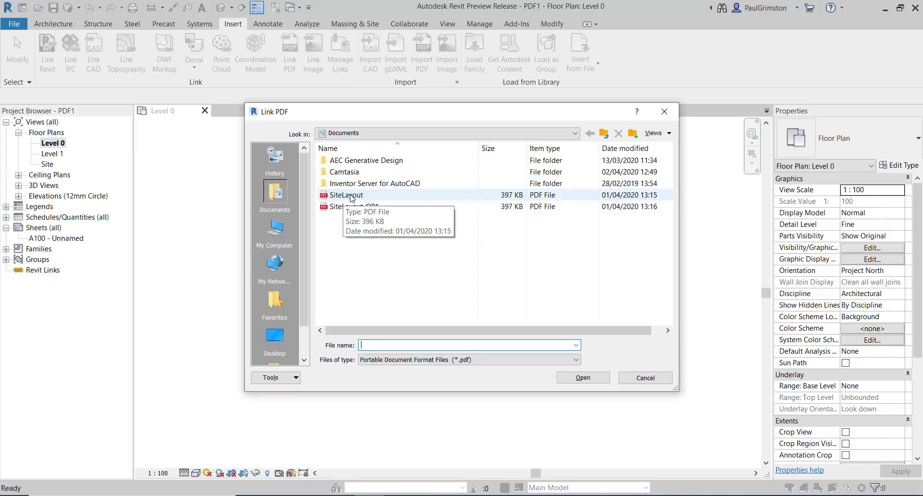
left_click(351, 196)
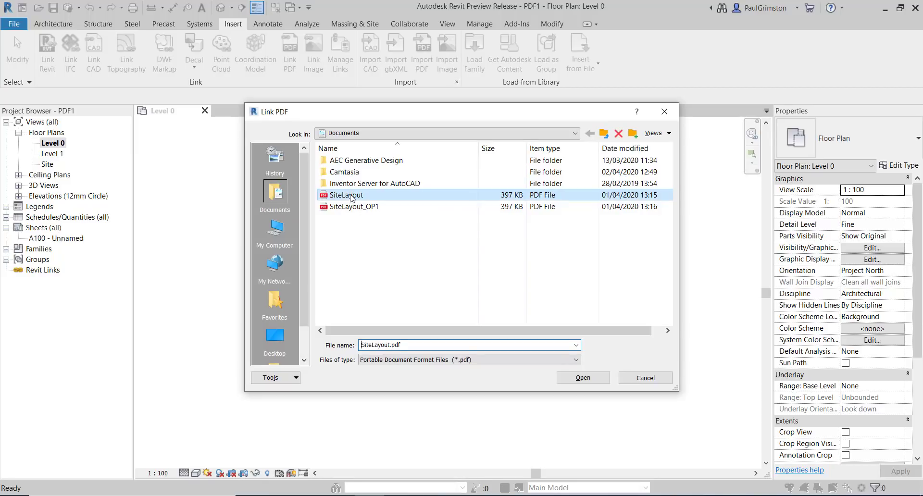
left_click(591, 383)
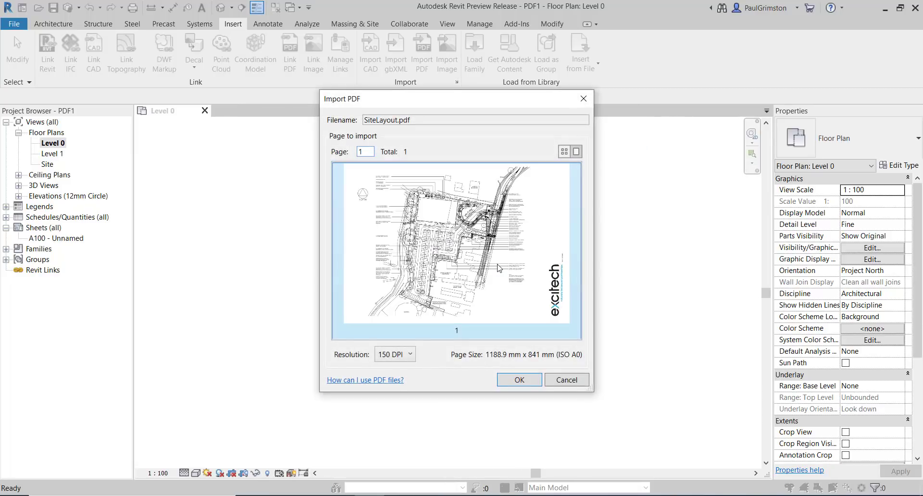
left_click_drag(473, 102, 469, 91)
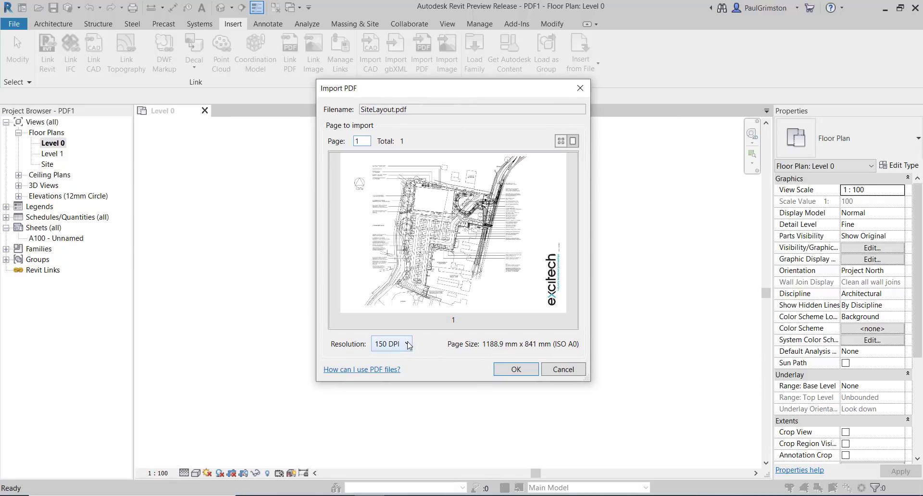
left_click(392, 344)
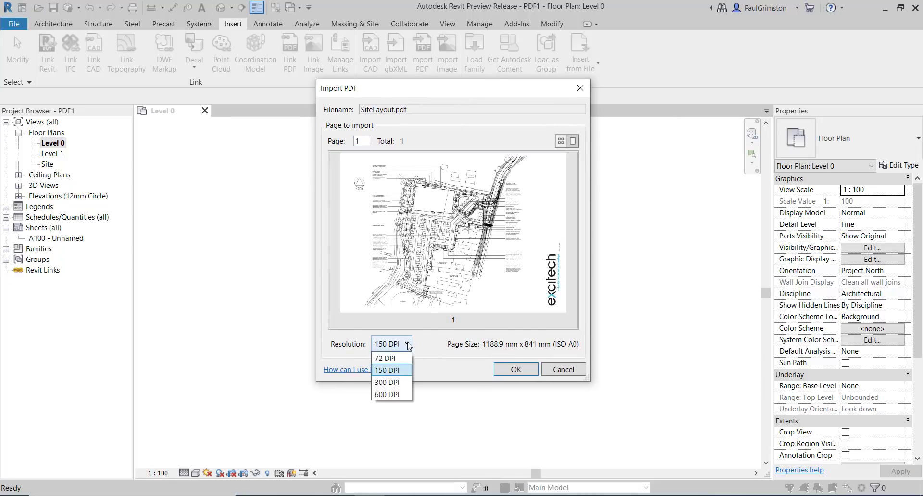
left_click(393, 371)
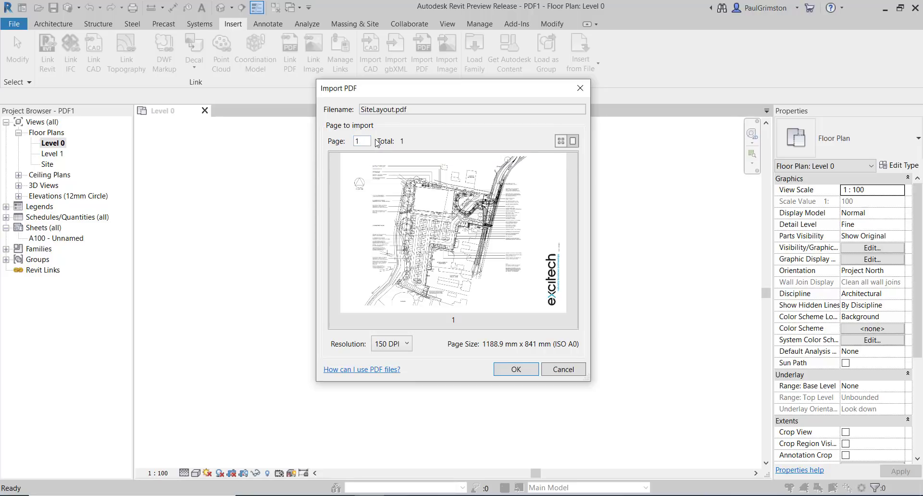
left_click(515, 370)
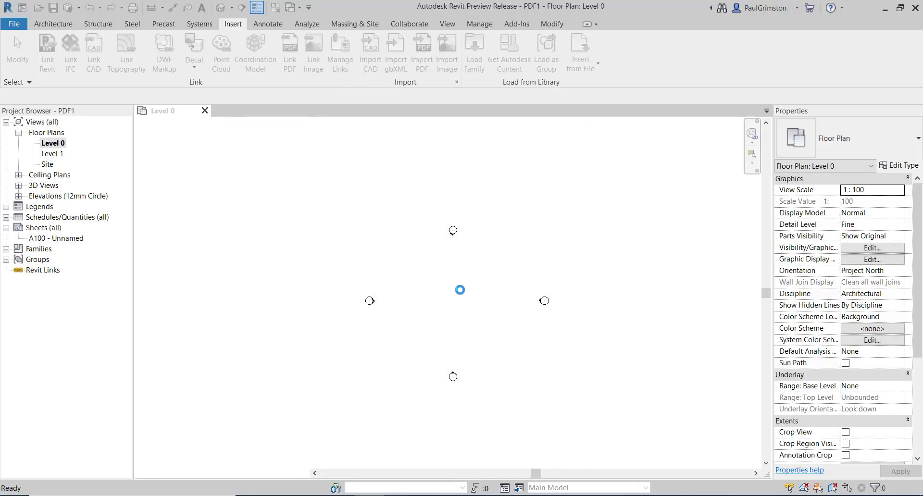
left_click(460, 290)
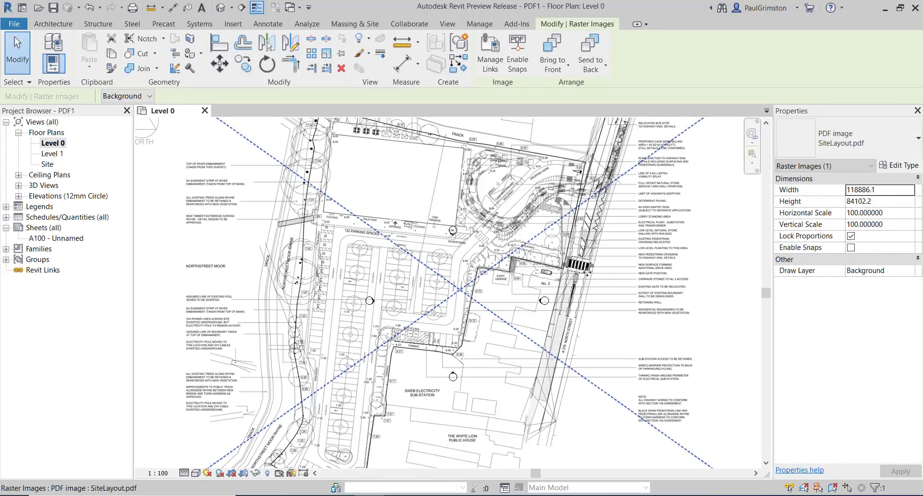
scroll(266, 256, "down", 2)
left_click(687, 347)
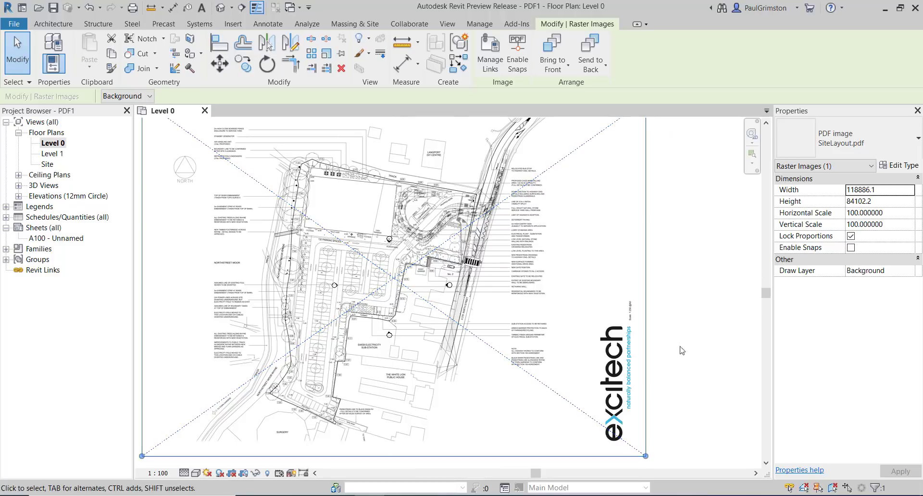
- Check the scale note beside the logo on the site layout, and set the PDF image's horizontal scale to 250
scroll(665, 333, "up", 6)
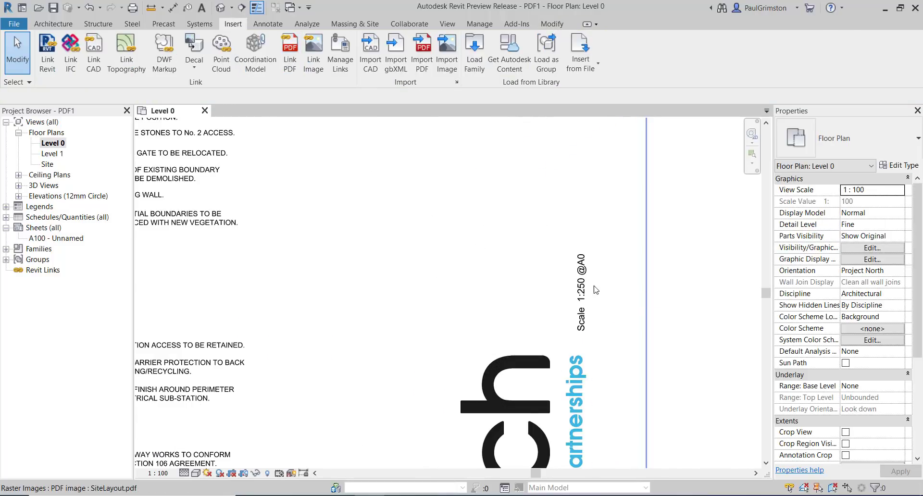
scroll(596, 290, "down", 4)
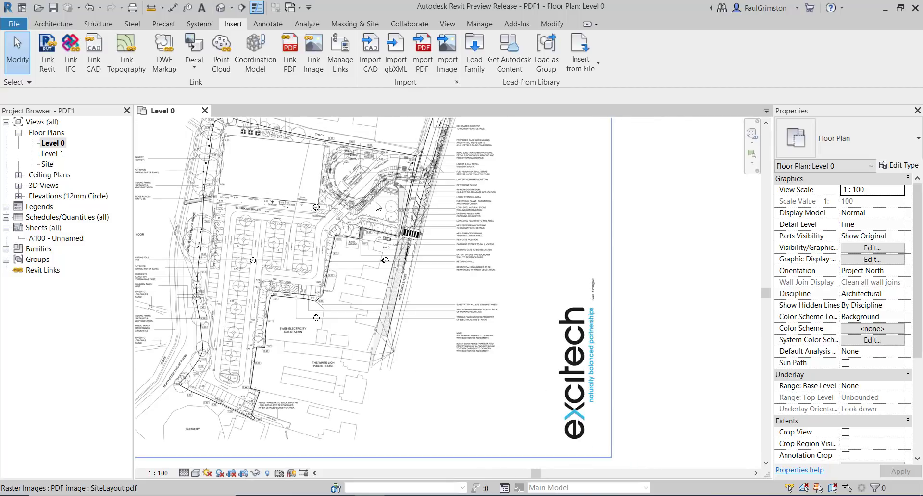
left_click(426, 256)
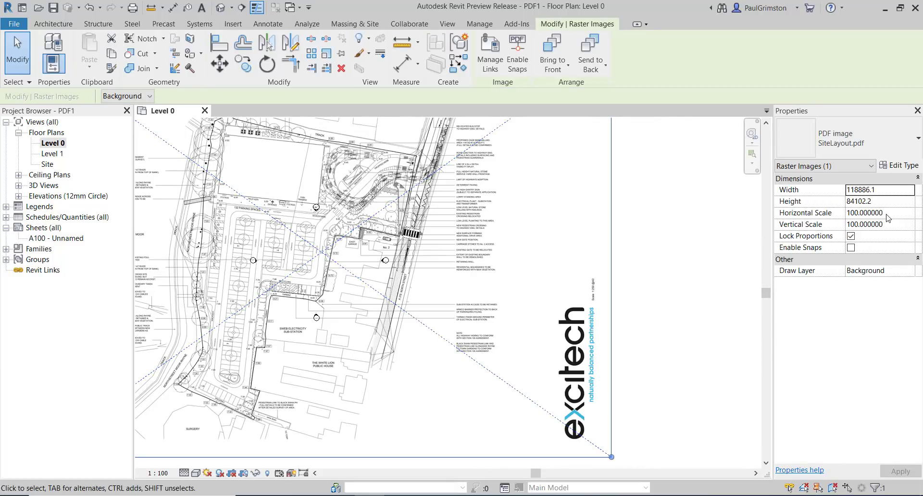
left_click(887, 215)
double_click(888, 214)
type("250")
key("Return")
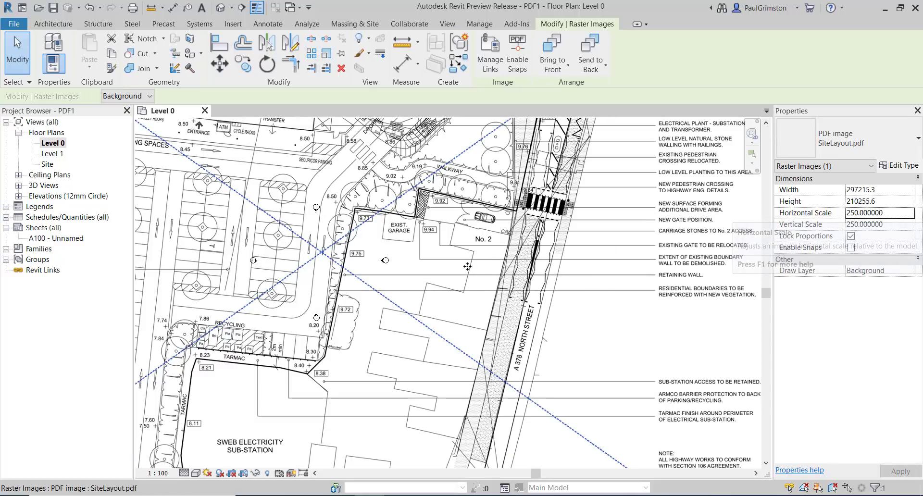
- Enable snaps on the selected SiteLayout PDF image
scroll(422, 307, "down", 3)
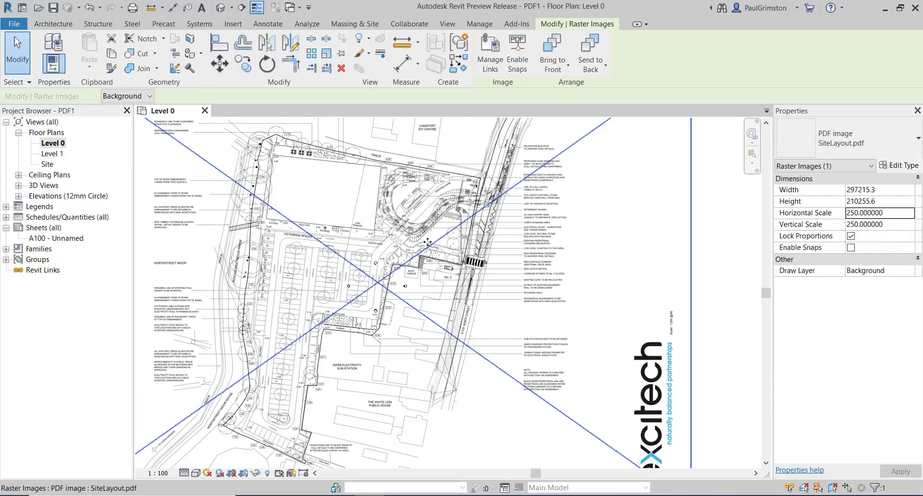
scroll(425, 234, "down", 2)
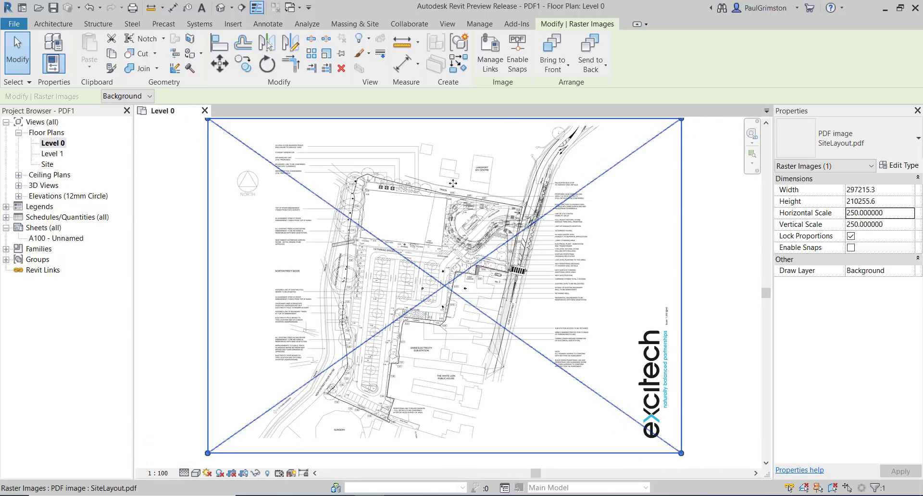
left_click(518, 54)
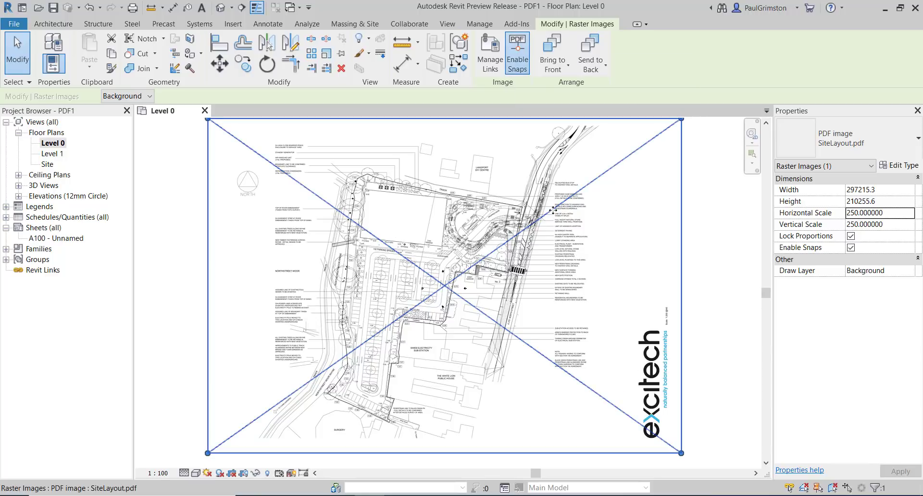
- Measure the width of the roadway between the first two blocks of parking bays on the site layout
scroll(393, 281, "up", 4)
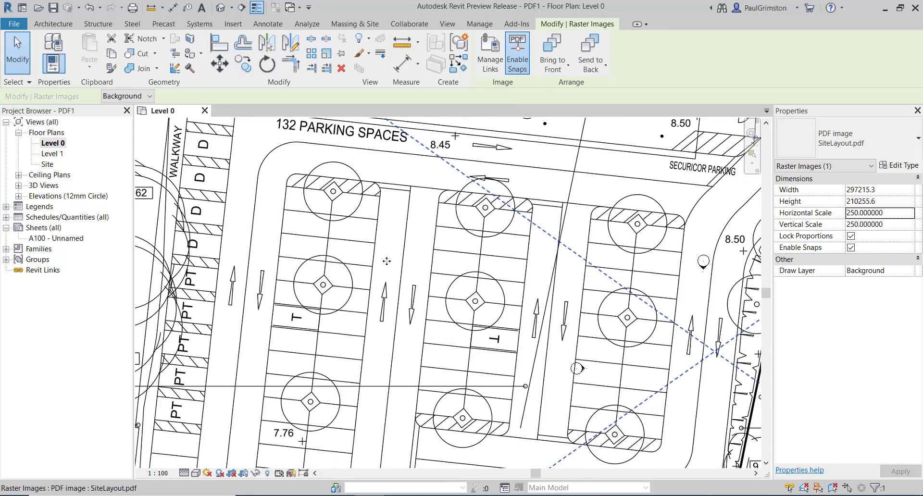
left_click(402, 43)
left_click(283, 209)
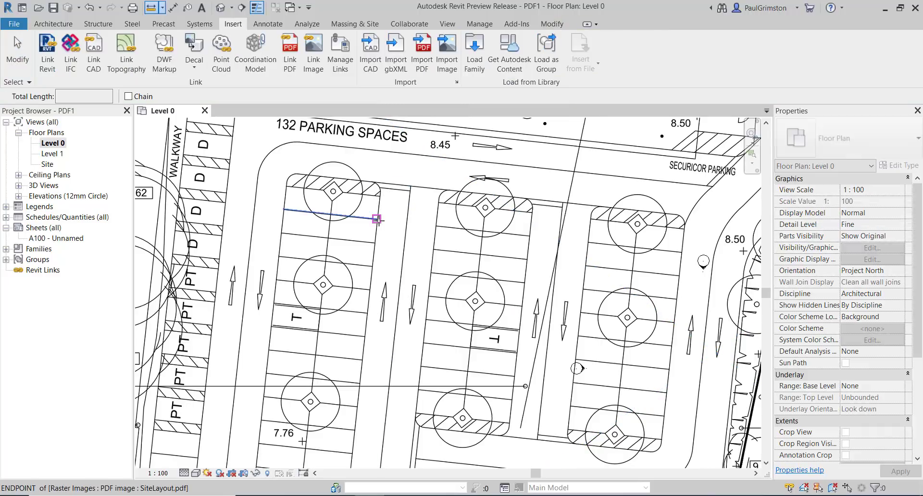
left_click(377, 219)
left_click(435, 224)
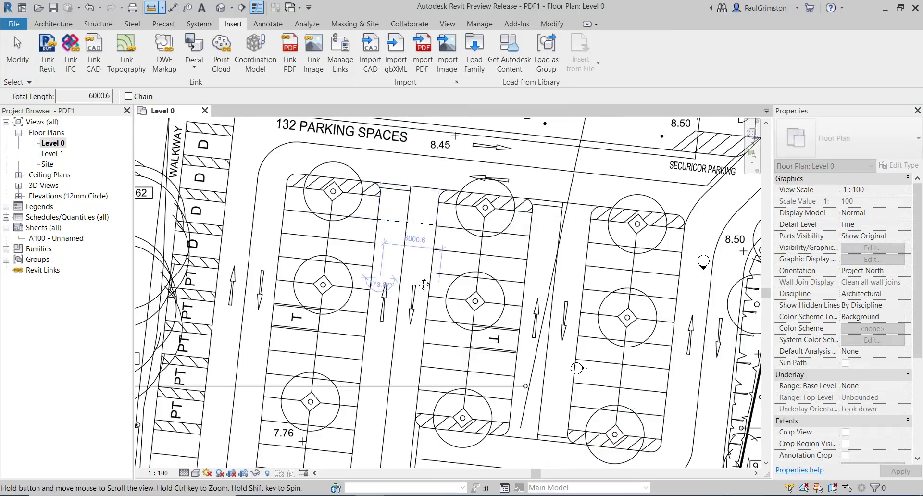
- Measure the depth of the large building outline from its entrance side to its rear edge, and leave the measuring tool
middle_click_drag(423, 284, 429, 415)
left_click(459, 210)
middle_click_drag(459, 170, 459, 348)
scroll(465, 233, "down", 3)
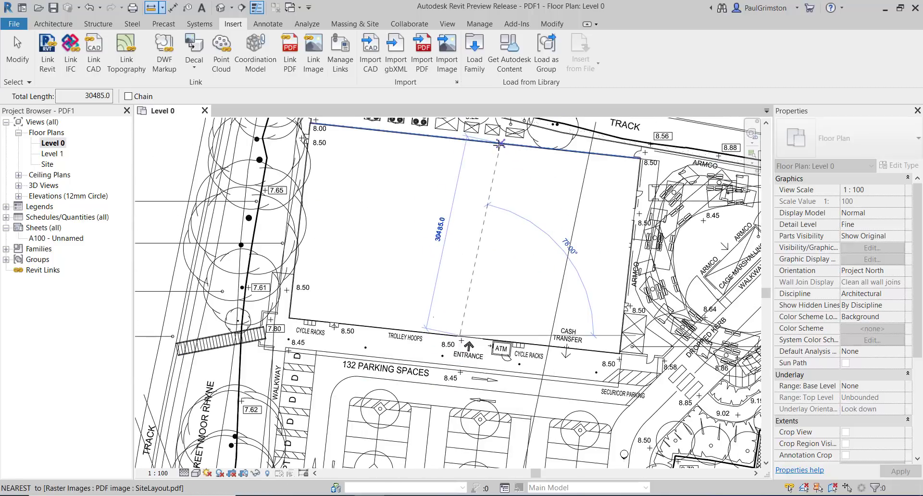
left_click(487, 143)
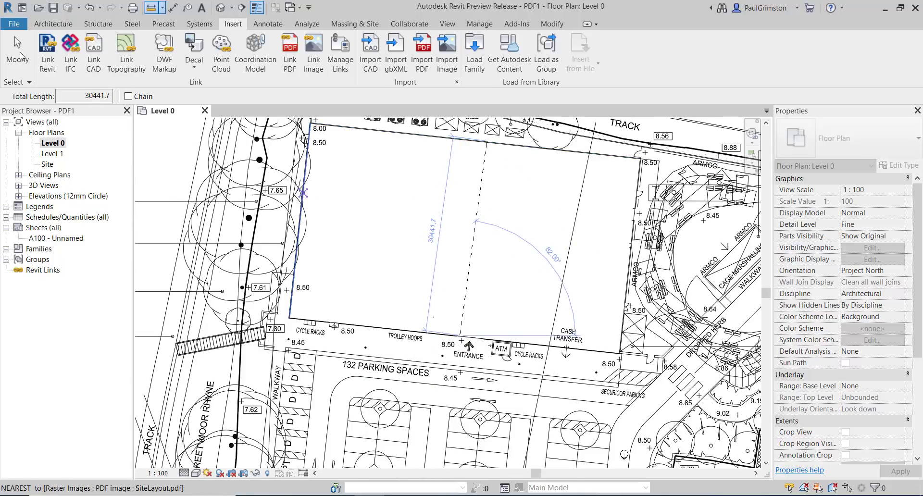
left_click(18, 54)
middle_click_drag(397, 254, 339, 282)
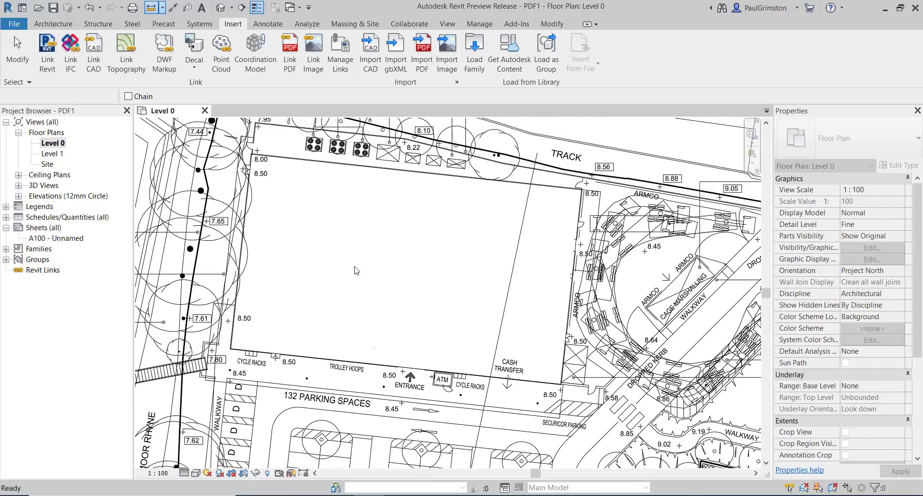
scroll(356, 267, "down", 4)
left_click(19, 56)
- Create a floor on Level 0 with its boundary picked from the four edges of the large building outline in the PDF
left_click(53, 23)
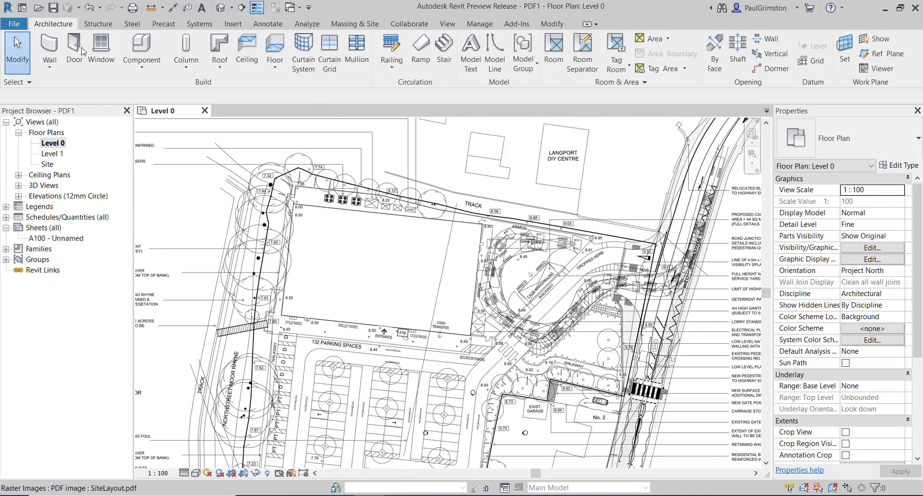
left_click(280, 67)
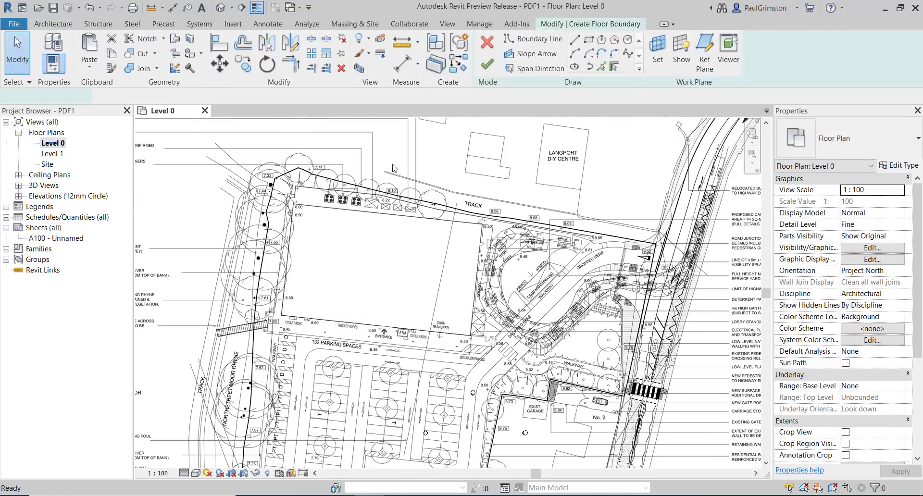
left_click(601, 68)
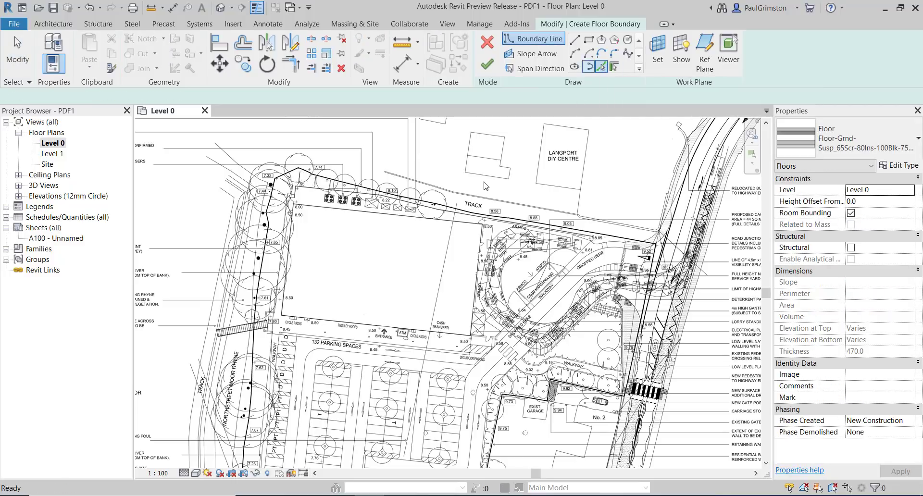
left_click(390, 218)
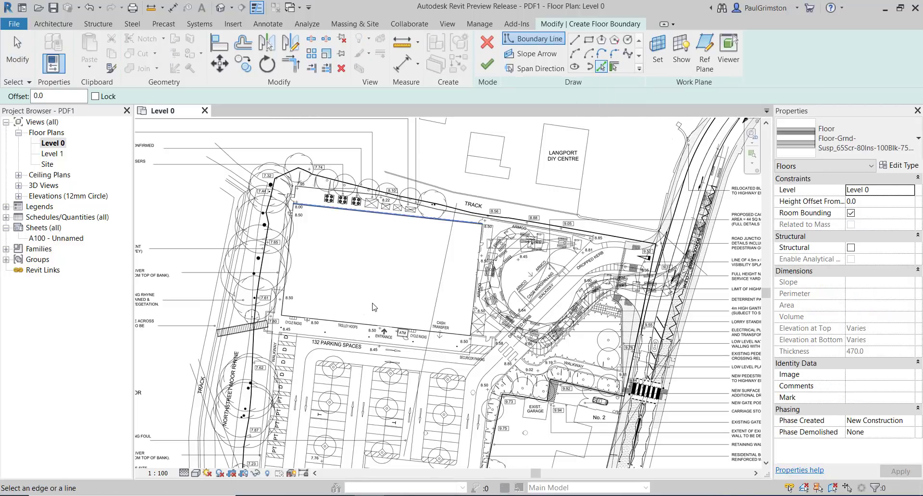
left_click(390, 323)
left_click(476, 276)
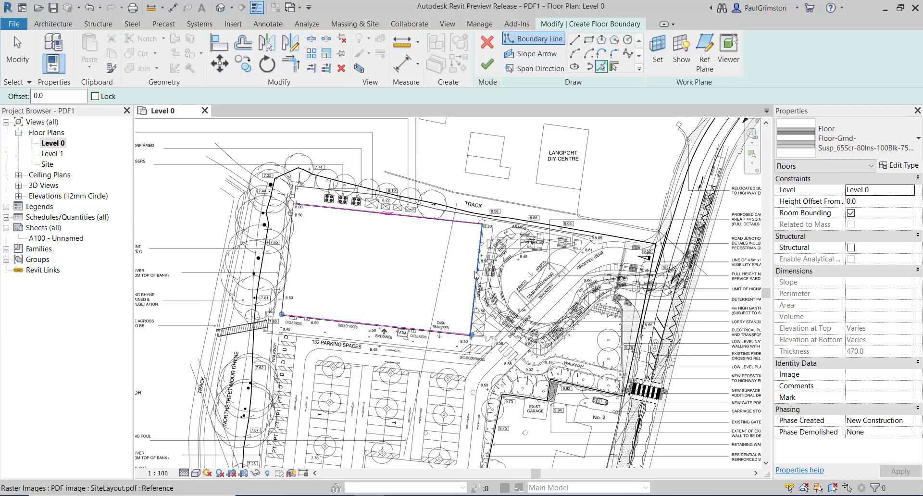
left_click(290, 248)
left_click(290, 64)
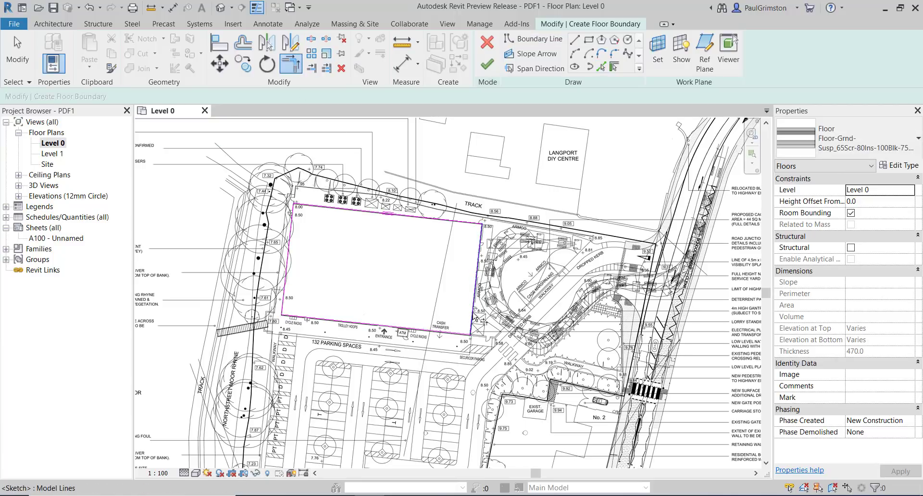
left_click(487, 64)
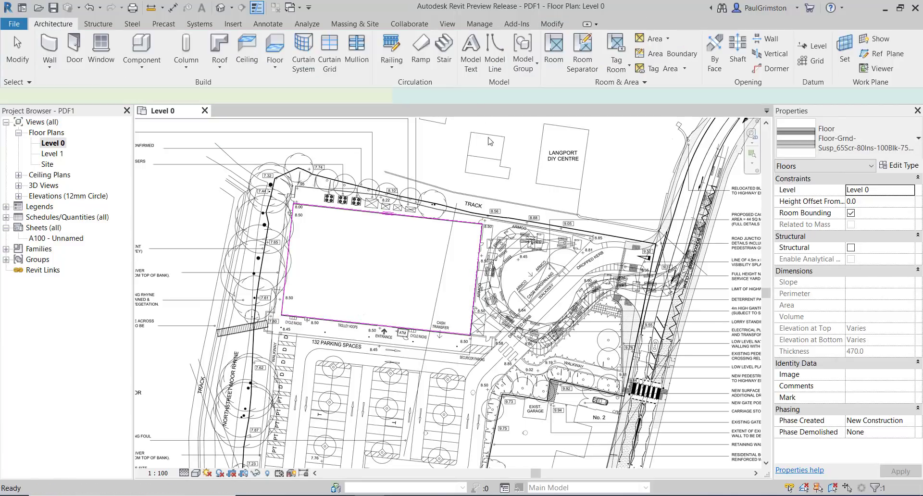
- Place a Parking_Standard_Bays 6_Bays parking component, rotated to match the long central double row, at the lower end of its centre line
middle_click_drag(391, 280, 403, 145)
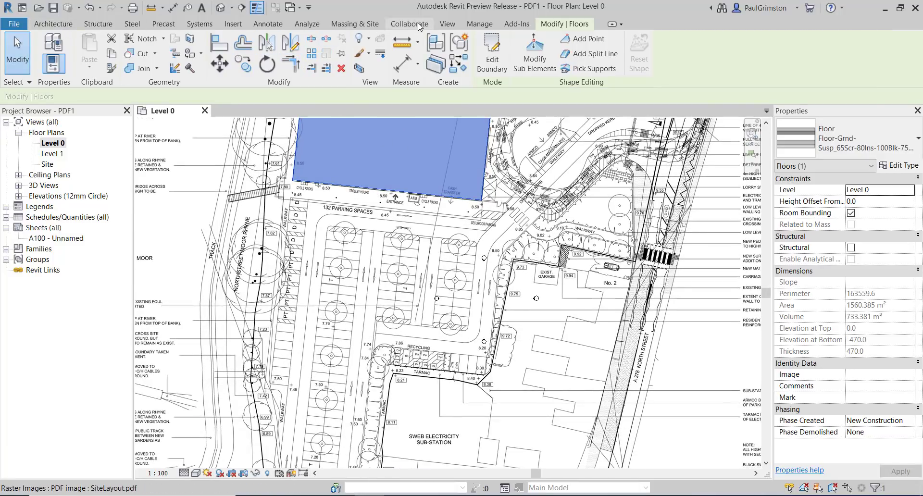
left_click(350, 26)
left_click(365, 53)
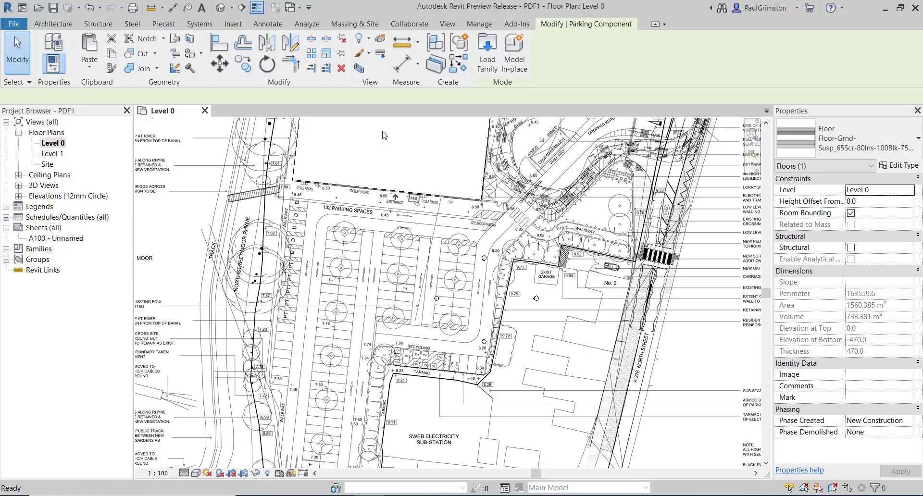
middle_click_drag(379, 356, 383, 244)
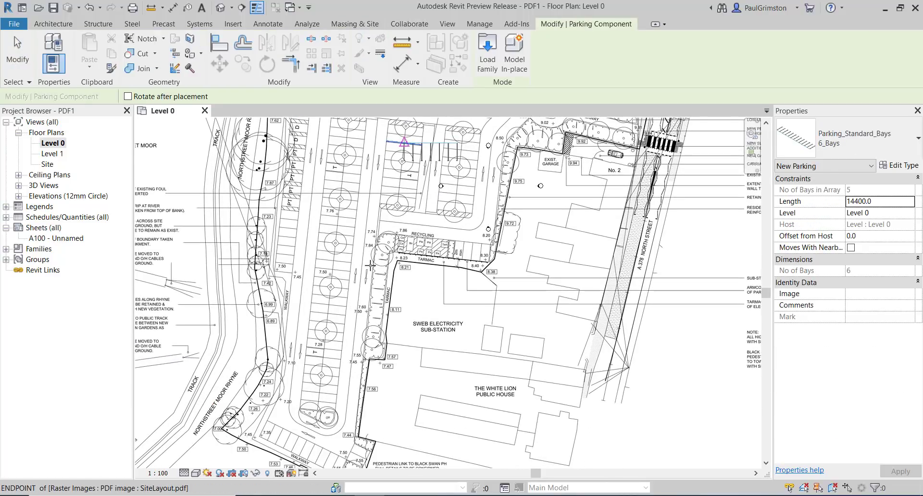
scroll(365, 259, "up", 3)
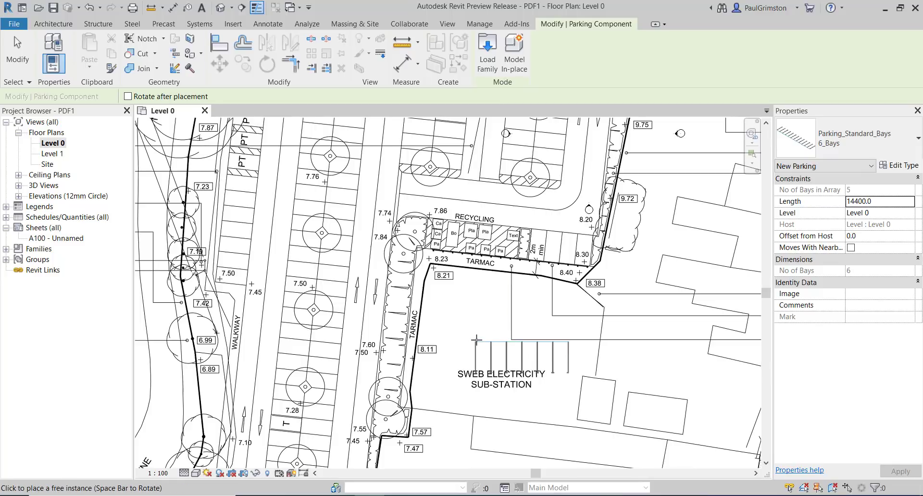
key("space")
key("space")
key("space")
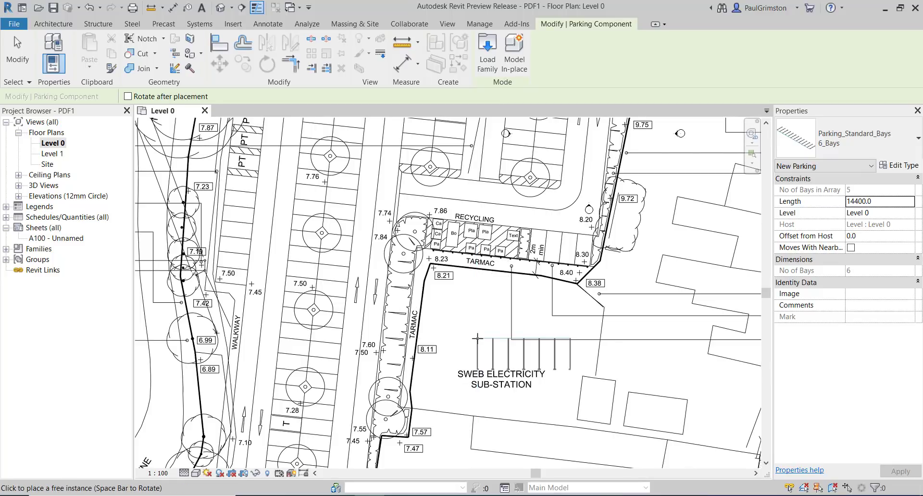
scroll(343, 237, "up", 3)
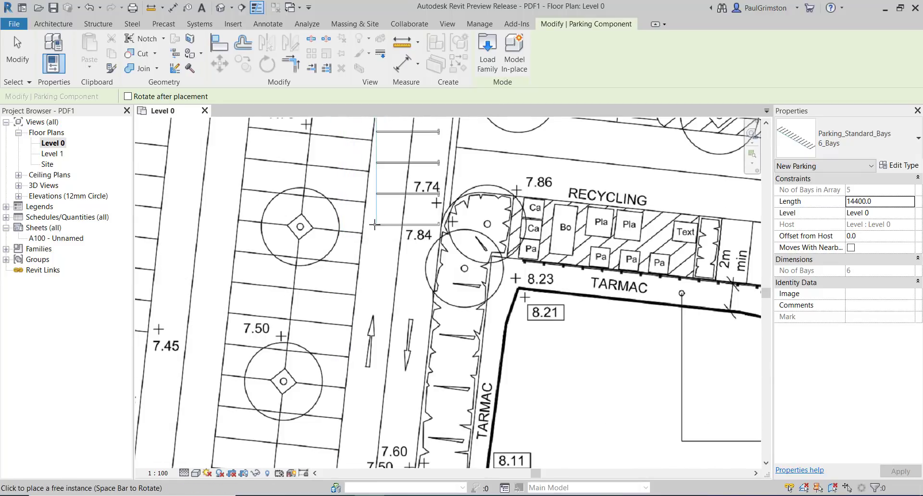
key("space")
key("space")
key("space")
key("space")
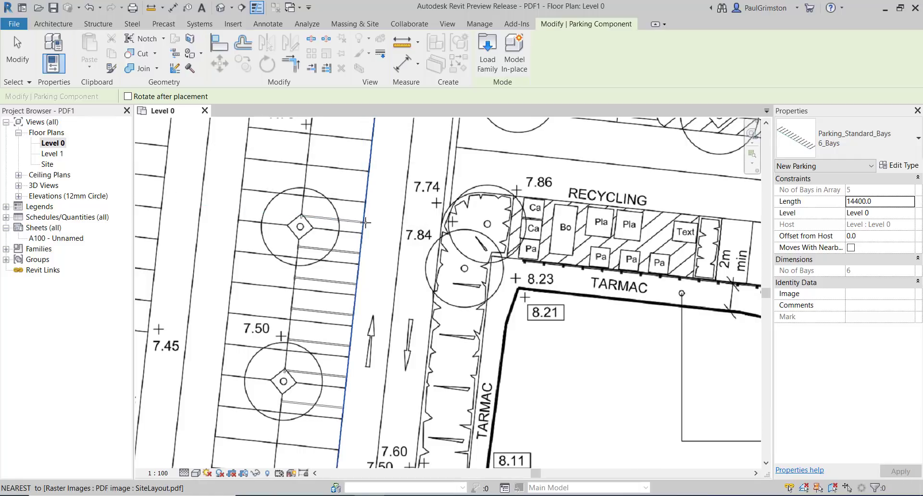
scroll(362, 259, "up", 1)
middle_click_drag(357, 327, 441, 117)
middle_click_drag(414, 399, 437, 202)
middle_click_drag(424, 306, 454, 98)
scroll(359, 280, "up", 4)
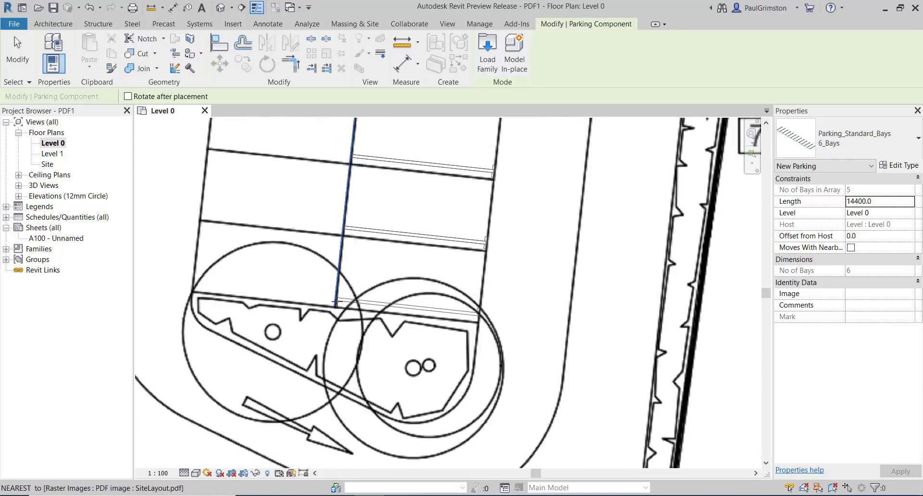
left_click(335, 306)
scroll(511, 321, "down", 5)
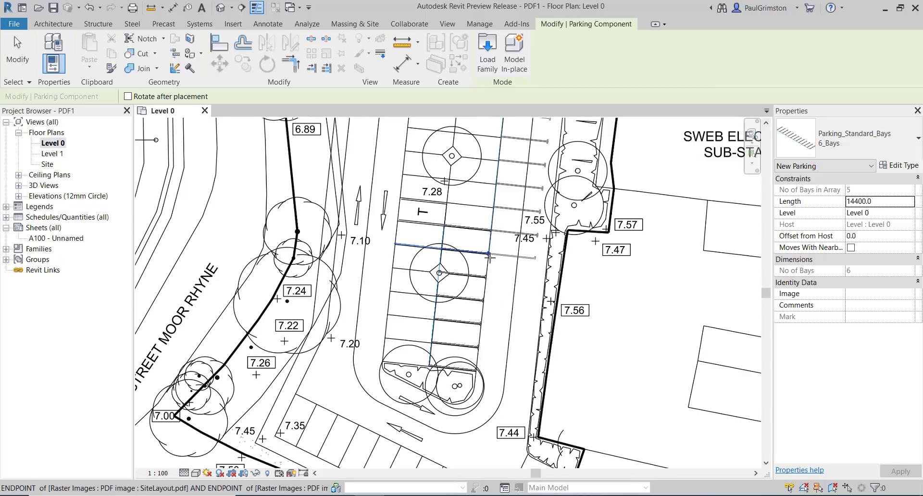
key("Escape")
- Stretch the placed parking component along the whole row up to its far end, giving 33 bays, and deselect it
left_click(474, 253)
middle_click_drag(520, 234, 390, 419)
scroll(381, 388, "down", 4)
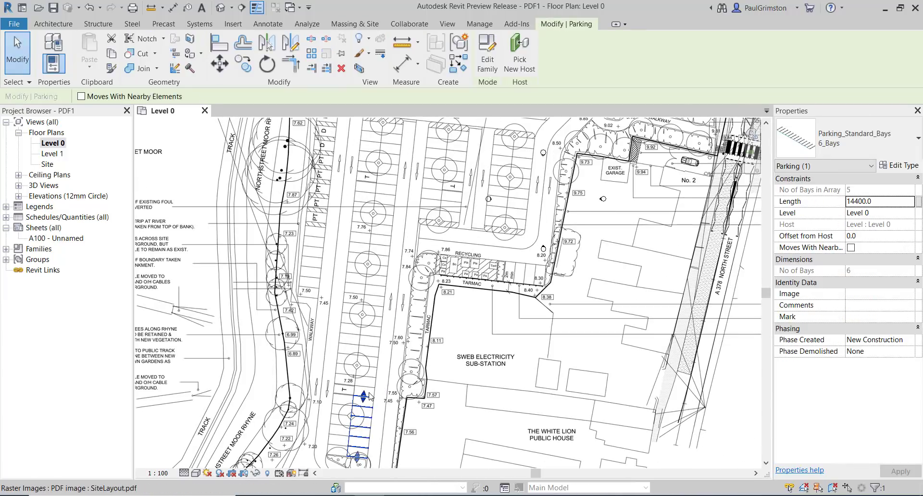
left_click_drag(363, 395, 393, 124)
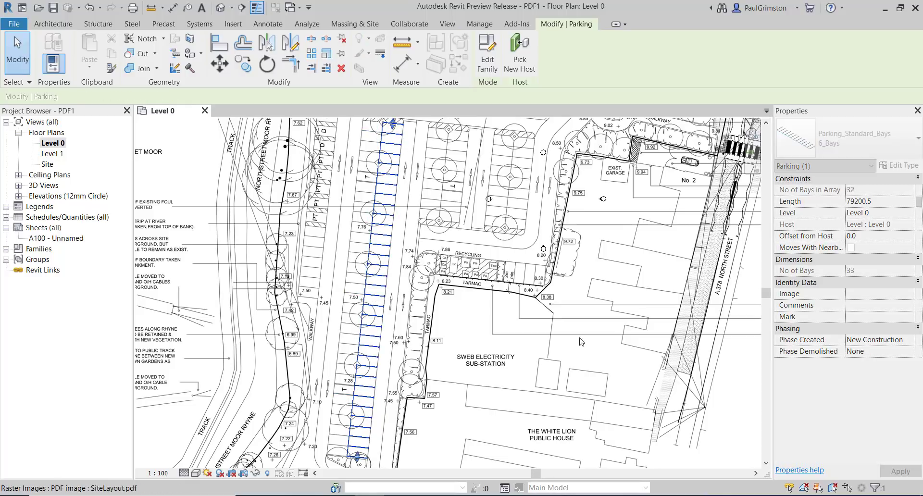
left_click(581, 345)
middle_click_drag(414, 224, 410, 249)
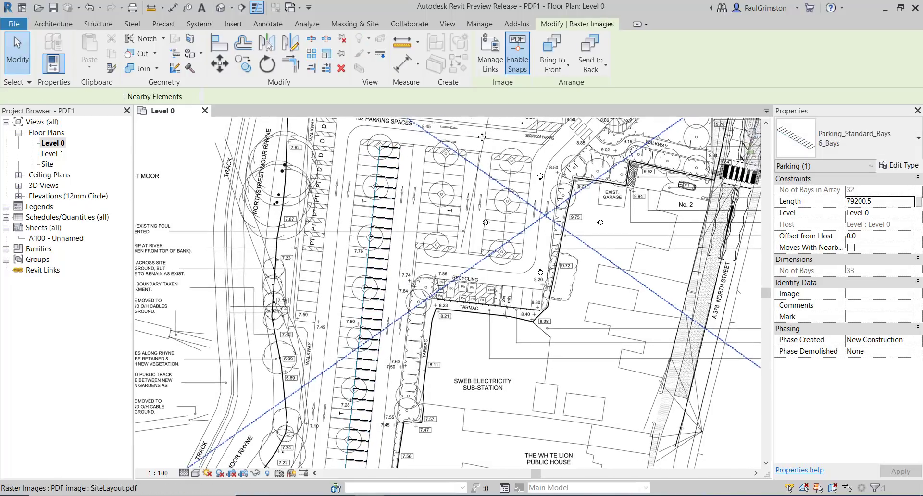
- Check the floor and the parking bays in the default 3D view, and close that view
left_click(220, 7)
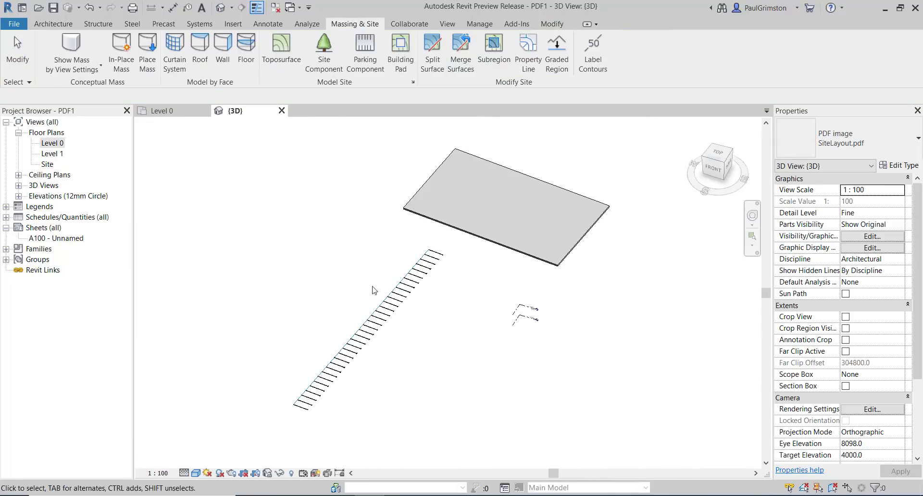
middle_click_drag(470, 317, 463, 341, "shift")
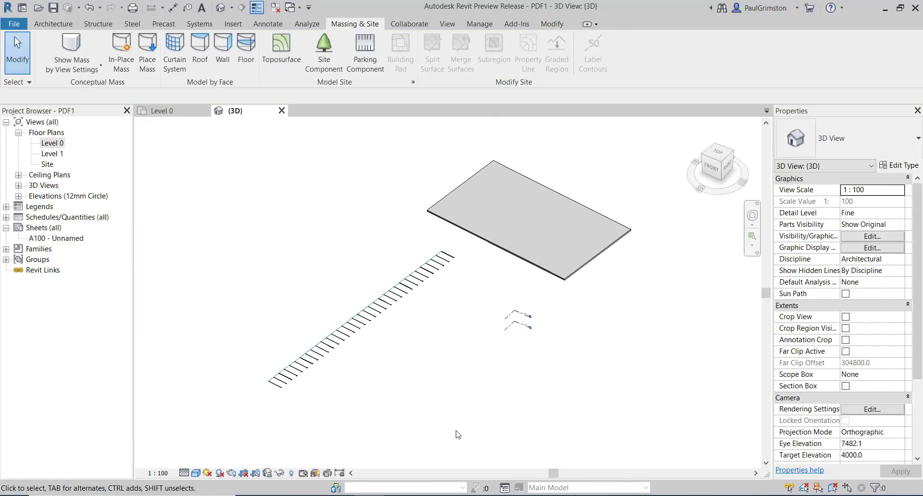
left_click(282, 111)
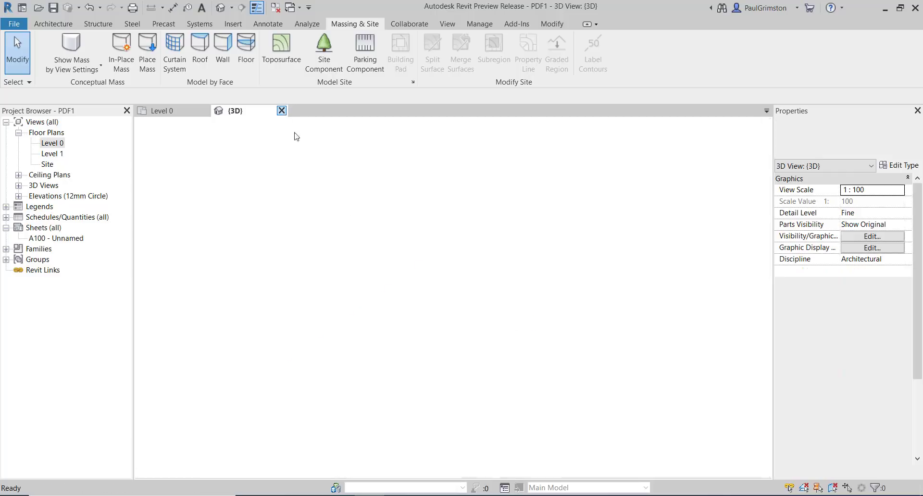
- Try the SiteLayout PDF image's draw layer as Foreground, restore it to Background, and deselect the image
scroll(447, 261, "down", 5)
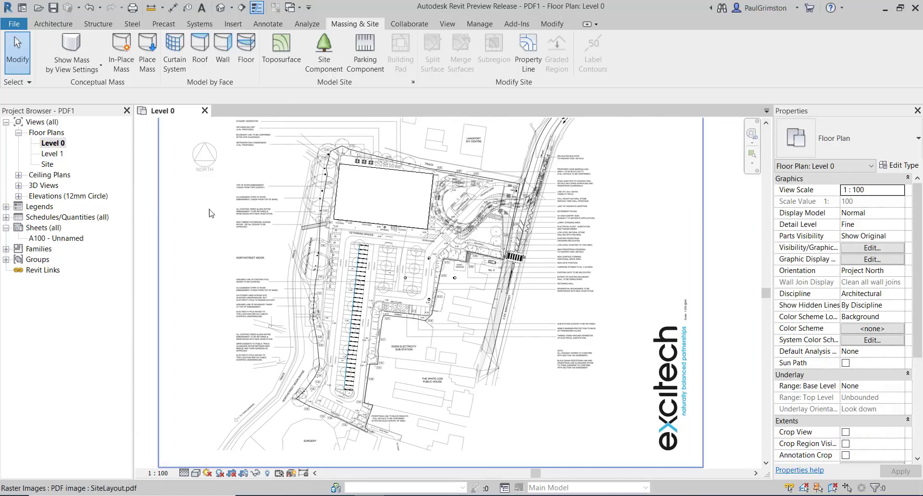
left_click(603, 173)
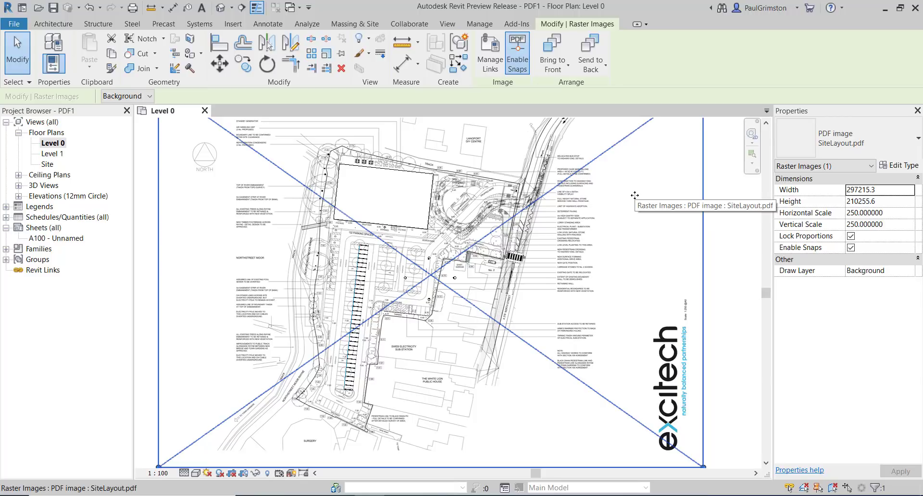
left_click(910, 272)
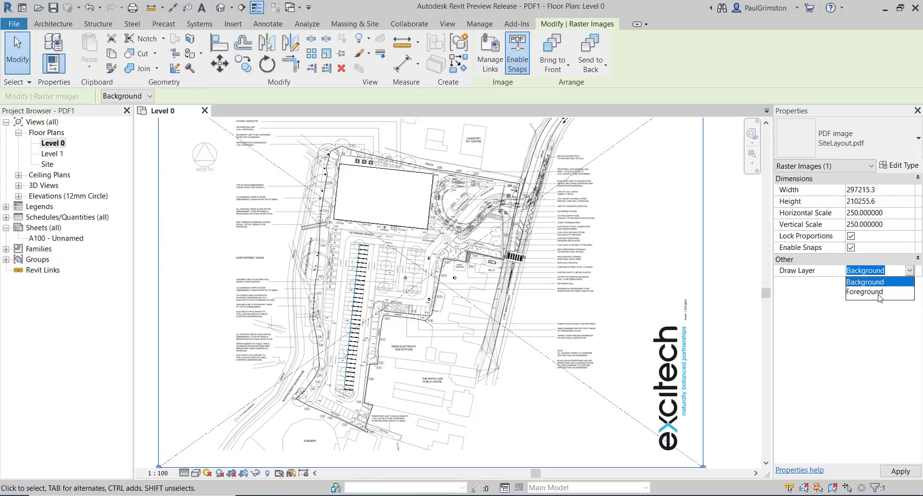
left_click(878, 292)
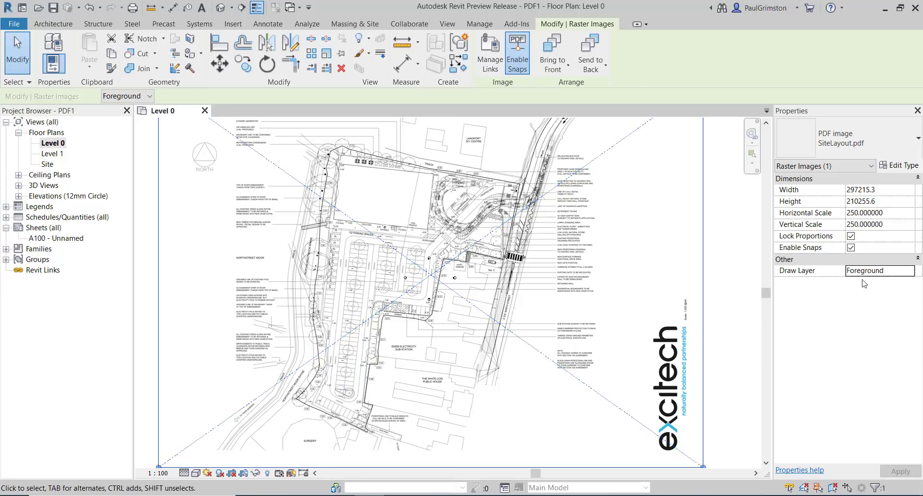
left_click(910, 271)
left_click(866, 282)
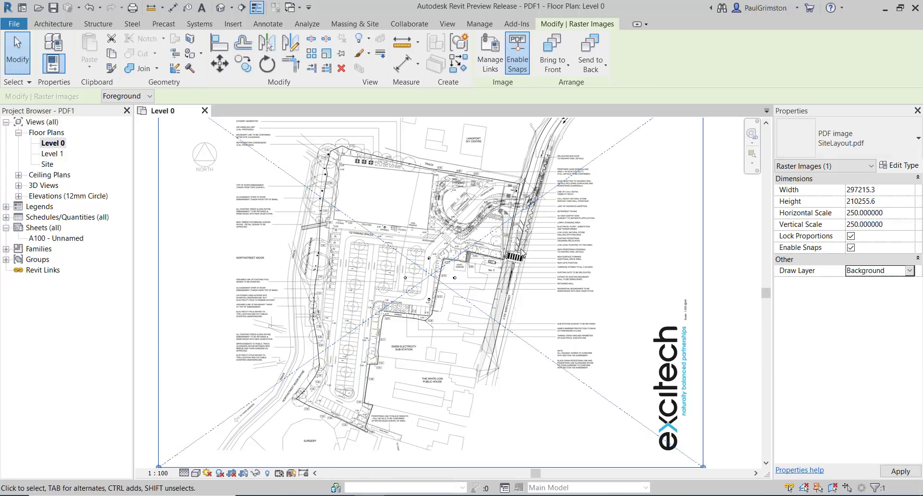
key("Escape")
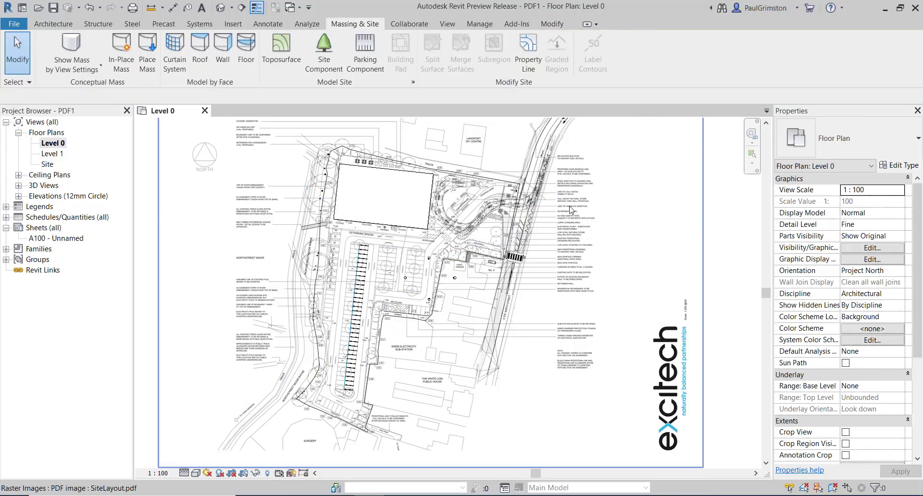
- Reload the linked SiteLayout.pdf from SiteLayout_OP1.pdf, using page 1 at 150 DPI, and apply the link change
left_click(560, 218)
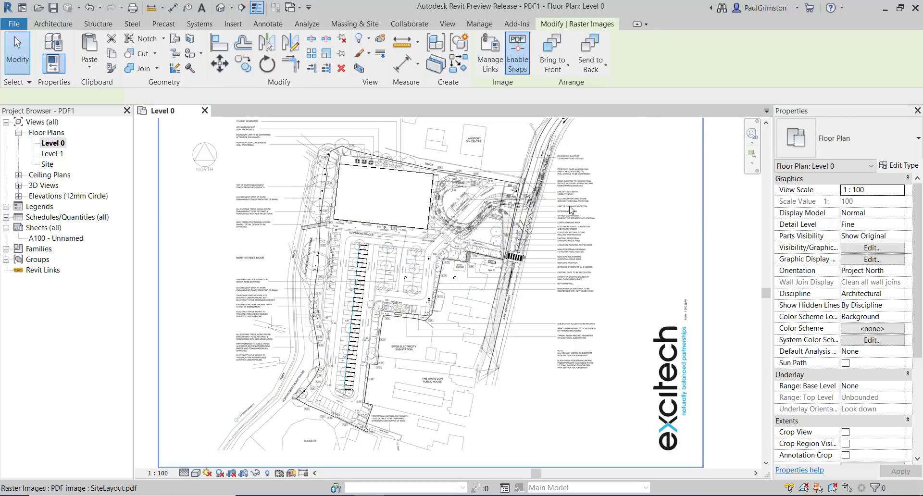
left_click(490, 56)
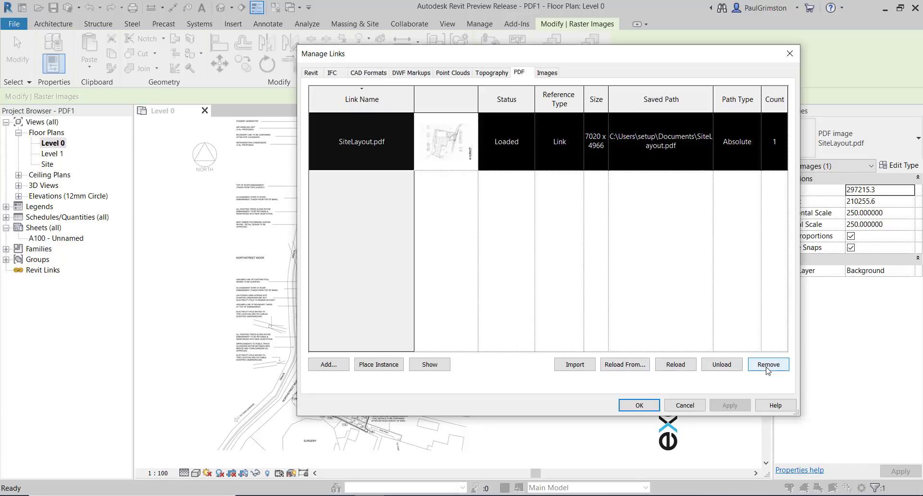
left_click_drag(510, 54, 404, 36)
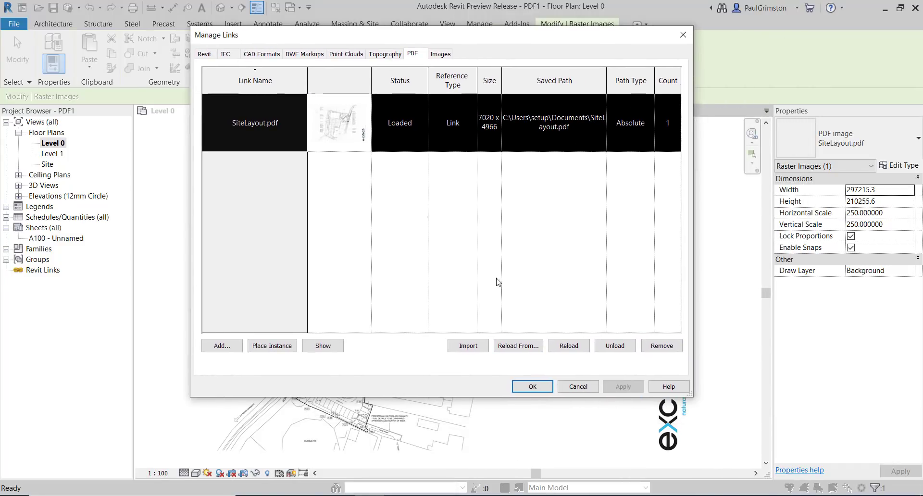
left_click_drag(501, 37, 573, 41)
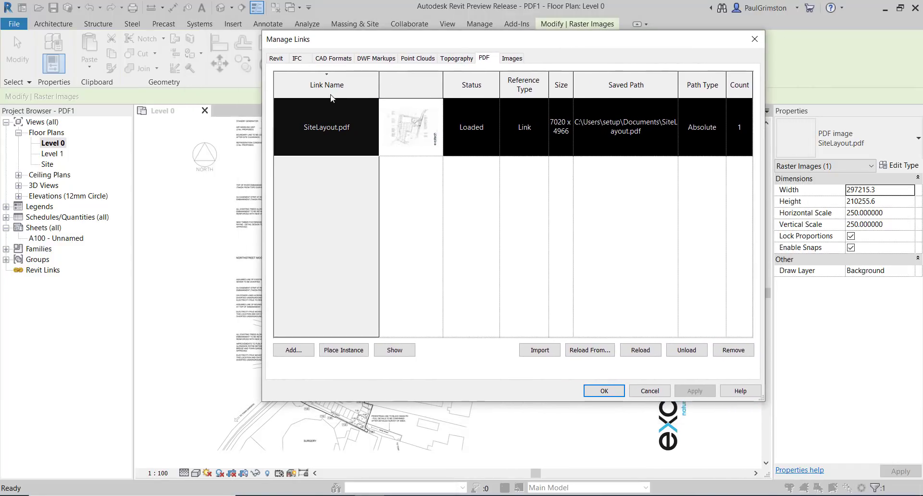
left_click(591, 350)
left_click(356, 207)
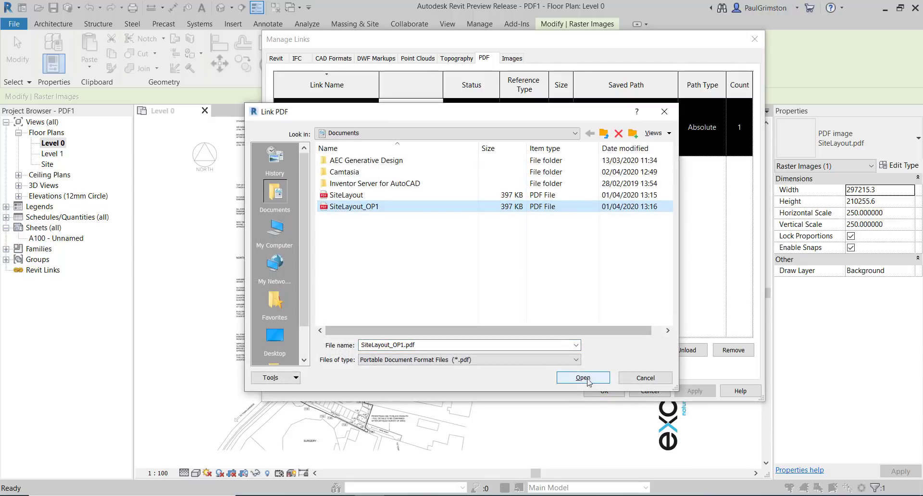
left_click(583, 378)
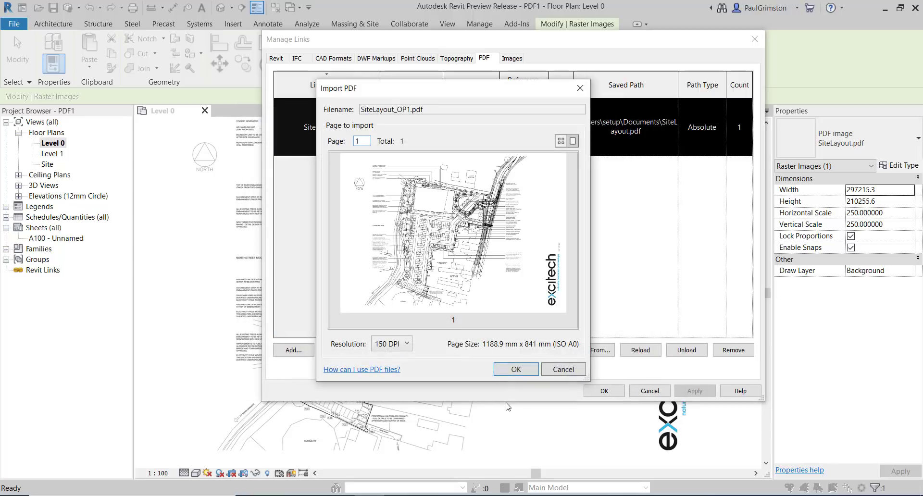
left_click(515, 370)
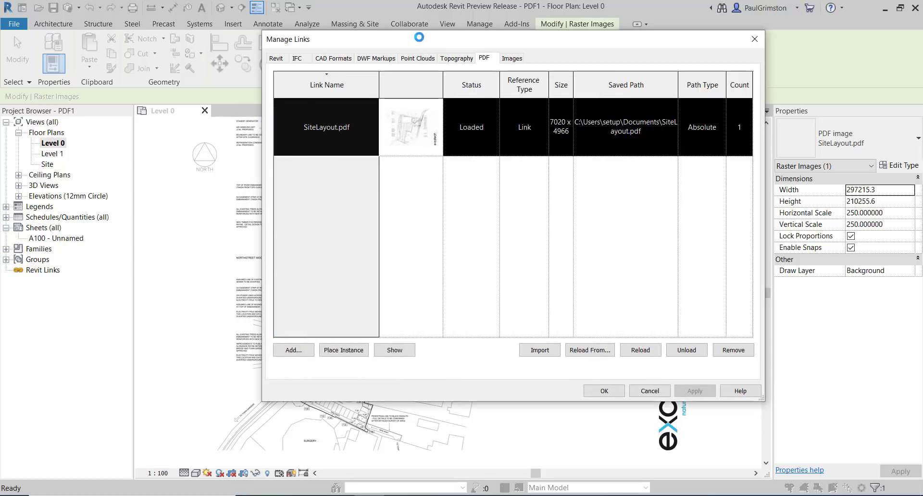
left_click_drag(413, 39, 620, 56)
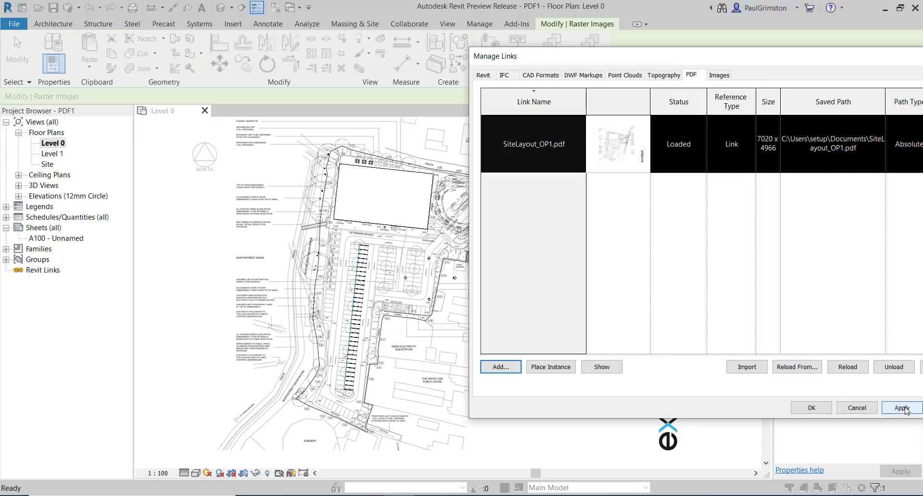
left_click(902, 408)
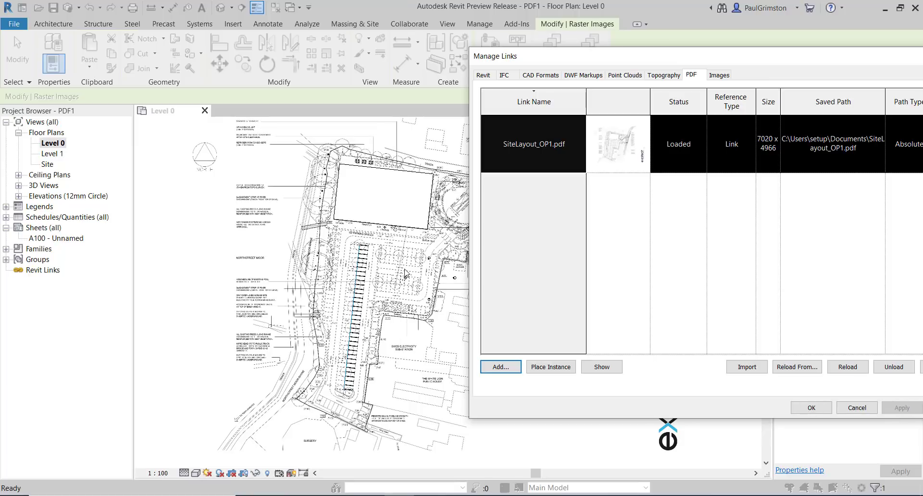
left_click(811, 408)
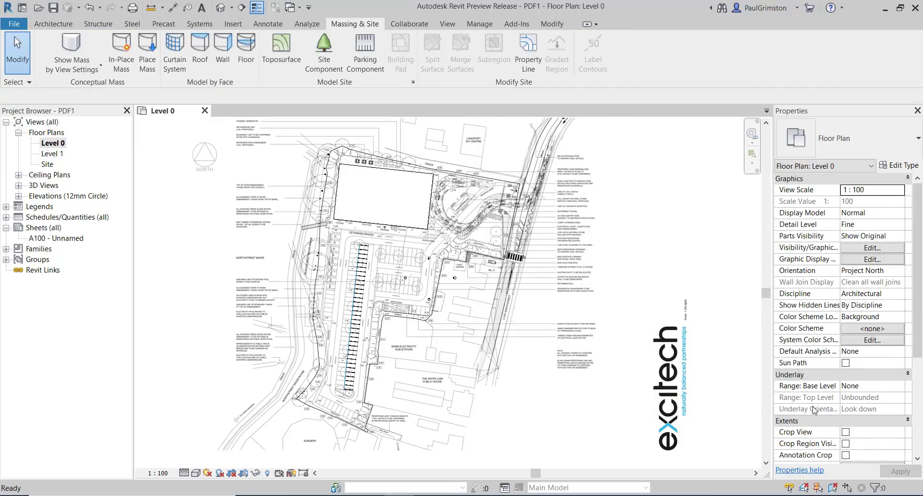
- Examine the parking area of the reloaded site layout closely in the Level 0 plan, and return to the whole sheet
scroll(387, 274, "up", 5)
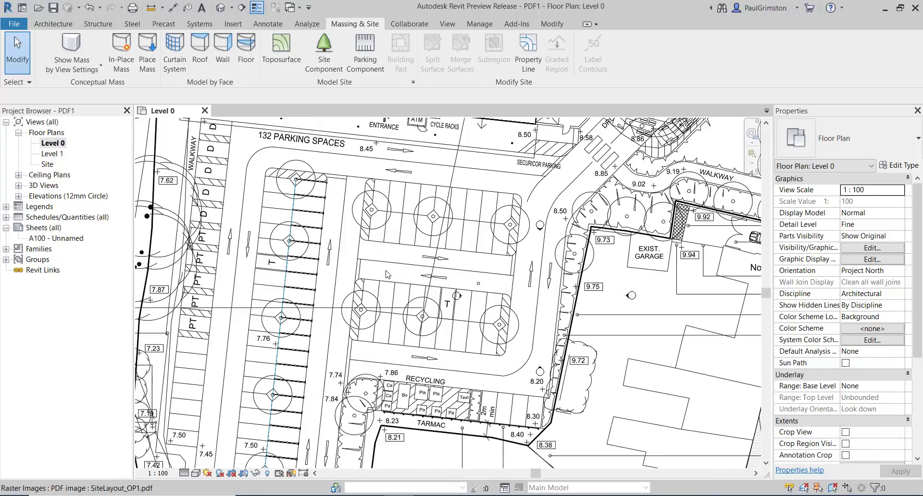
scroll(387, 274, "up", 2)
scroll(398, 279, "down", 4)
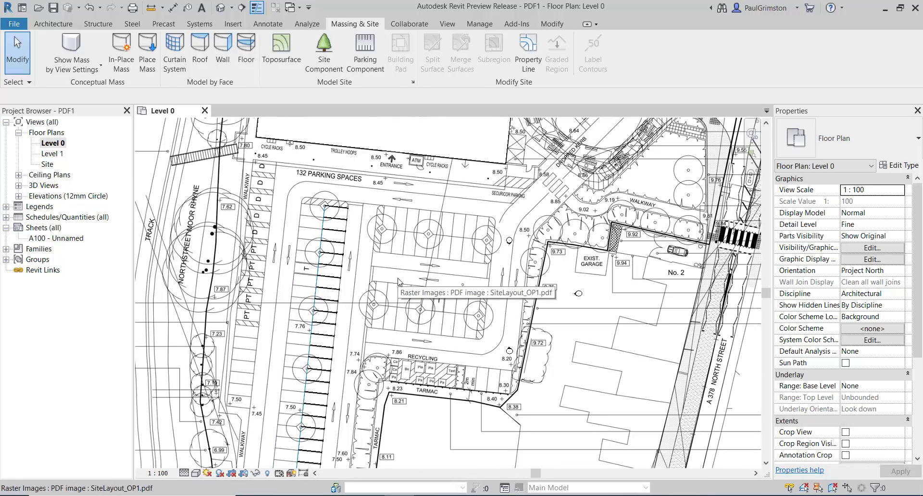
scroll(382, 248, "down", 4)
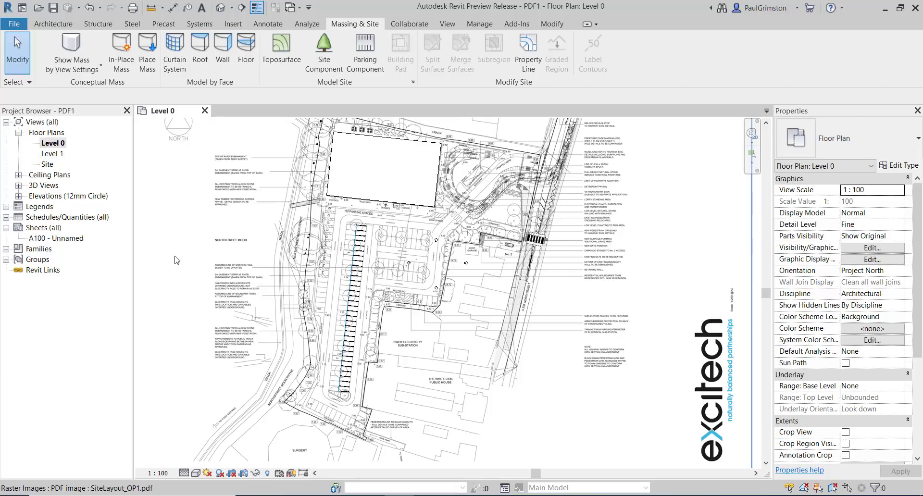
scroll(219, 281, "down", 2)
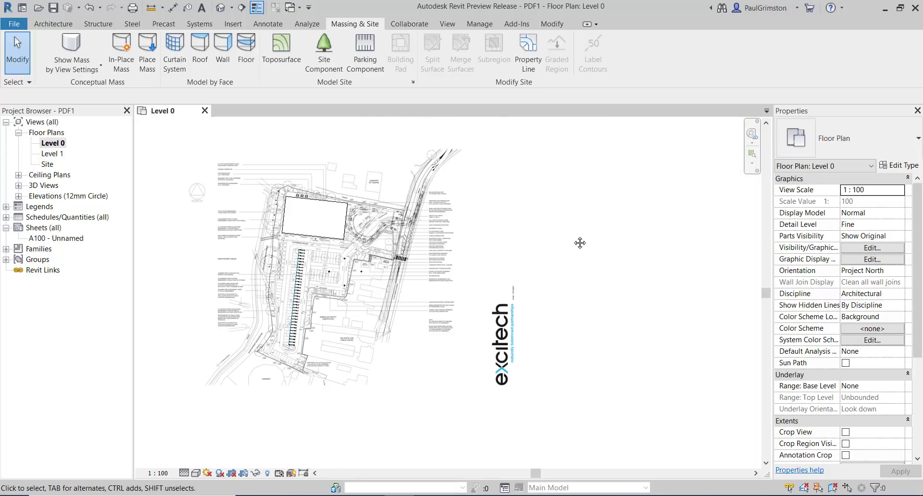
middle_click_drag(581, 243, 630, 248)
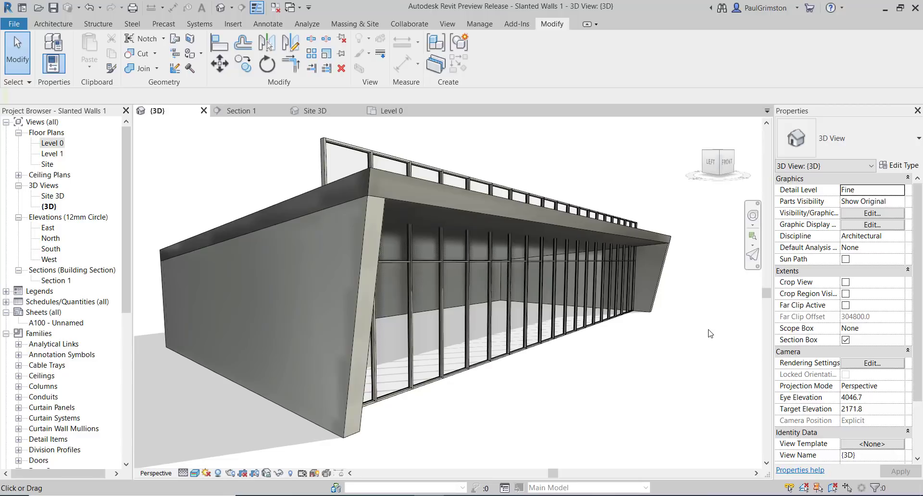
- In the Slanted Walls model, inspect the Cross-Section property of the Exterior Cladding side wall
left_click(389, 164)
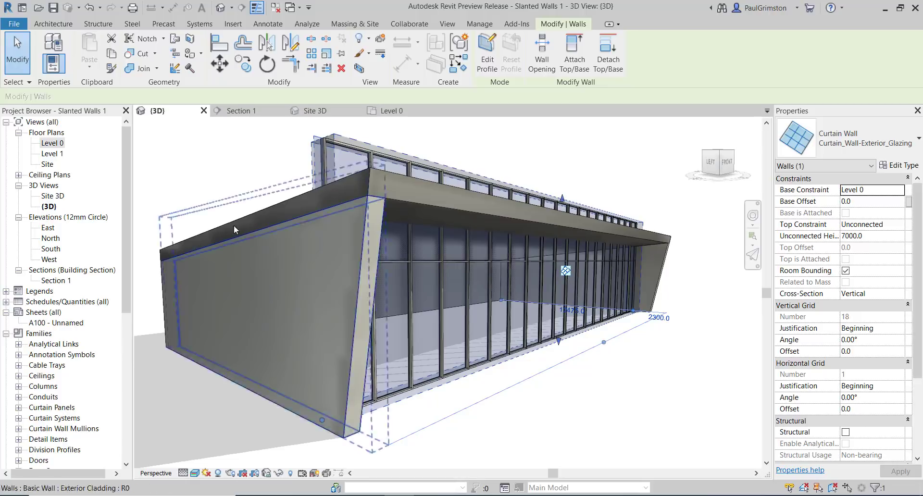
left_click(242, 285)
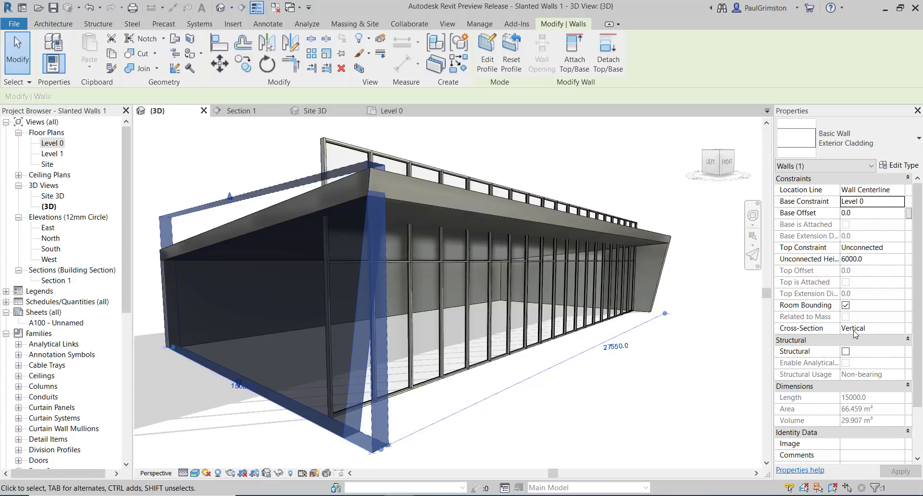
left_click(901, 333)
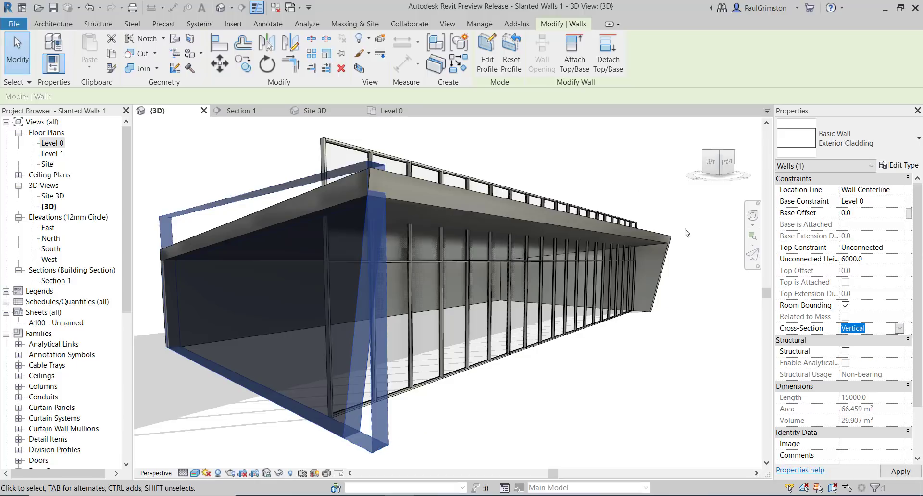
- Make the front curtain wall's cross-section Slanted, deleting the mullions that cannot be created, and set its angle from vertical to 5°
left_click(465, 174)
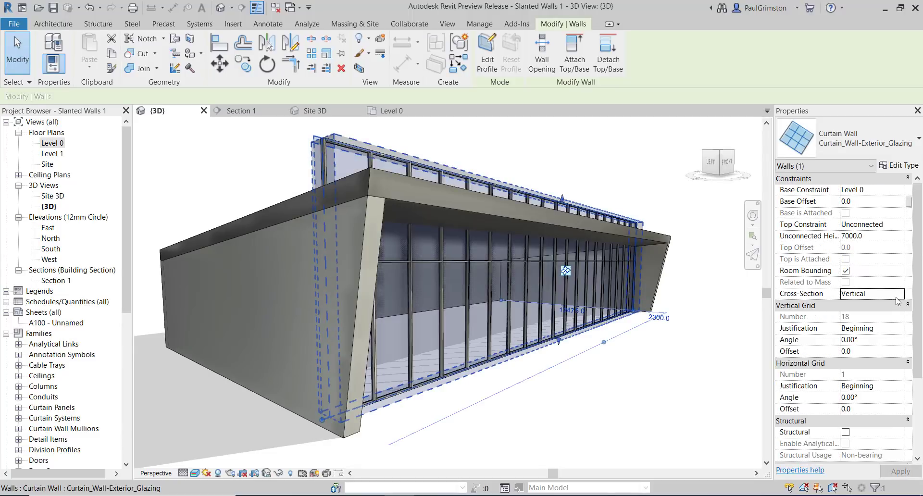
left_click(899, 293)
left_click(867, 306)
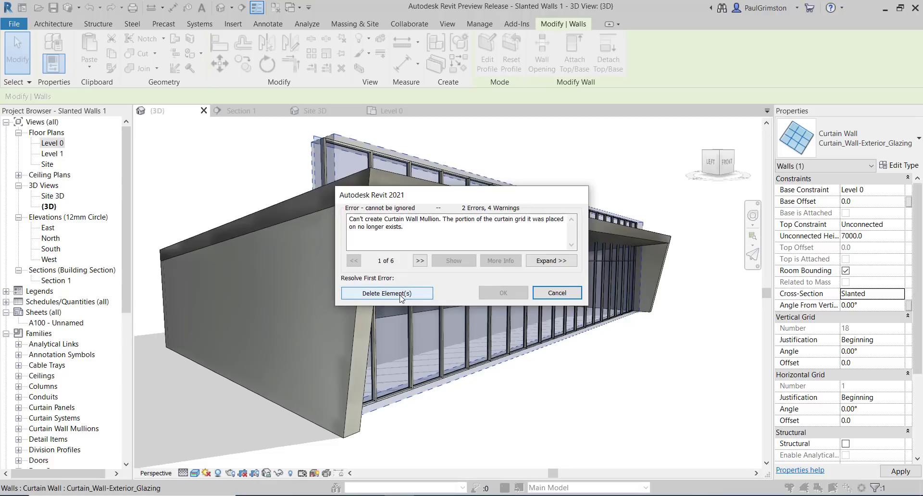
left_click(400, 295)
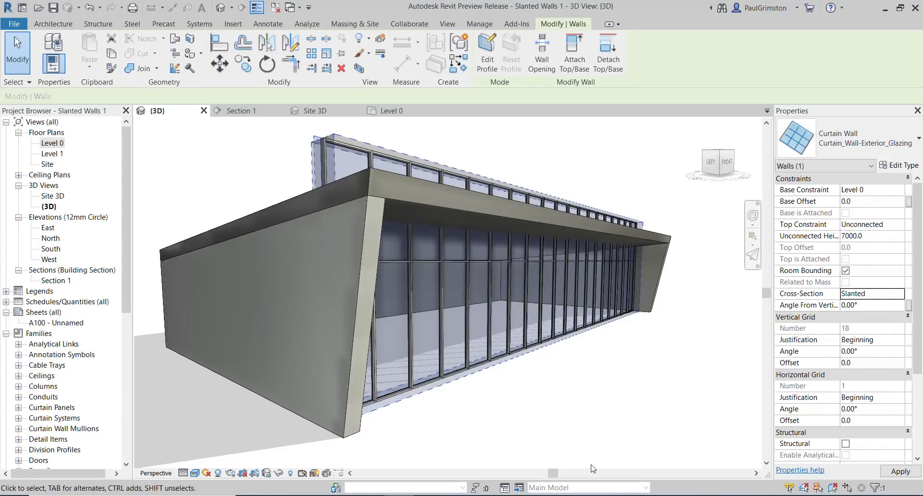
left_click(864, 305)
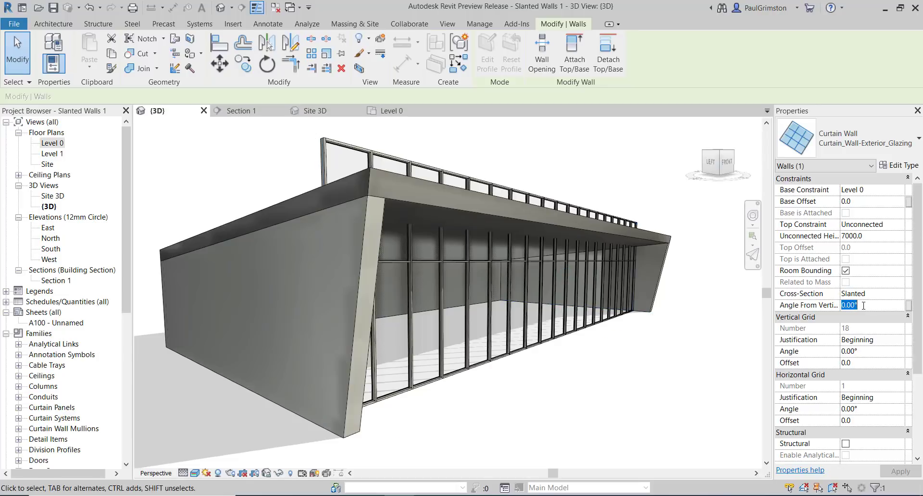
type("5")
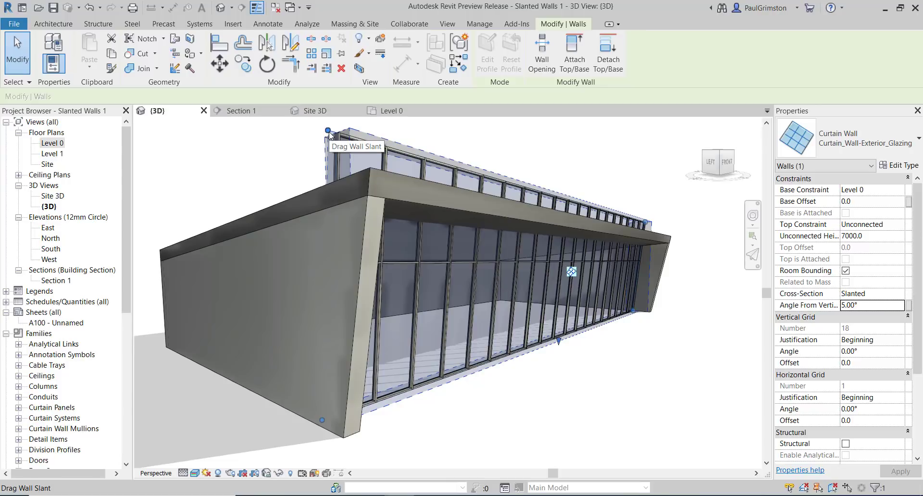
- Re-slant the curtain wall freehand to about -14° in the 3D view, and in Section 1 to about 8.74° with a height of about 6325.6
left_click_drag(329, 132, 278, 136)
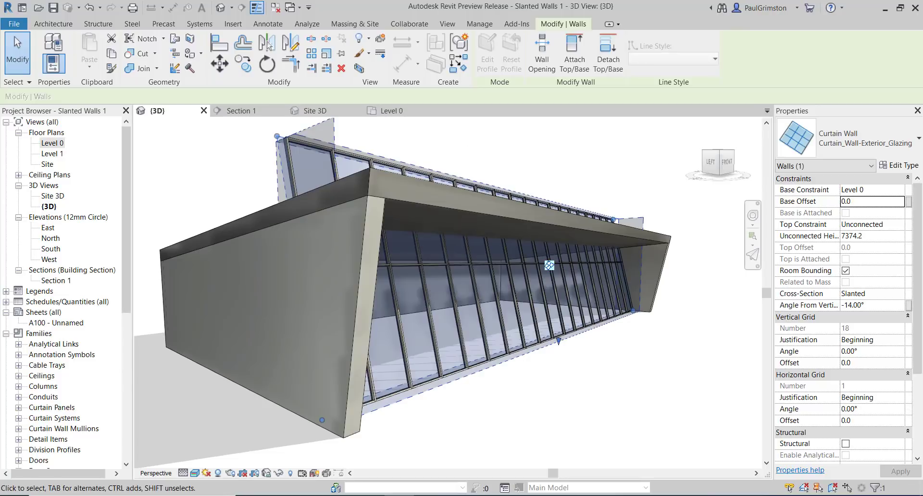
left_click(237, 112)
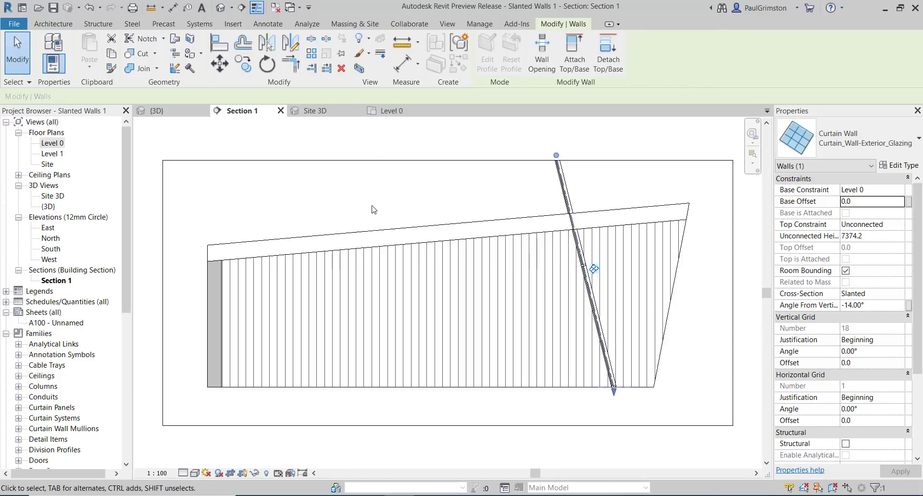
left_click_drag(557, 155, 726, 291)
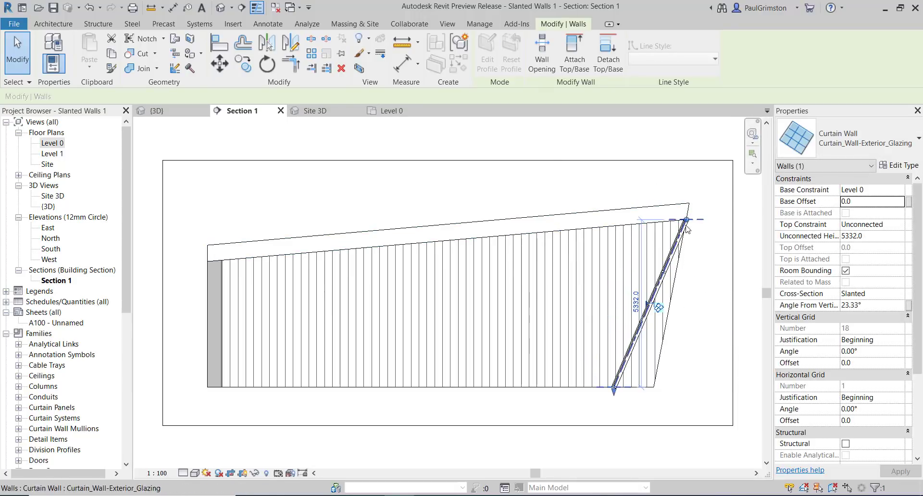
left_click_drag(687, 223, 704, 242)
left_click_drag(639, 223, 645, 189)
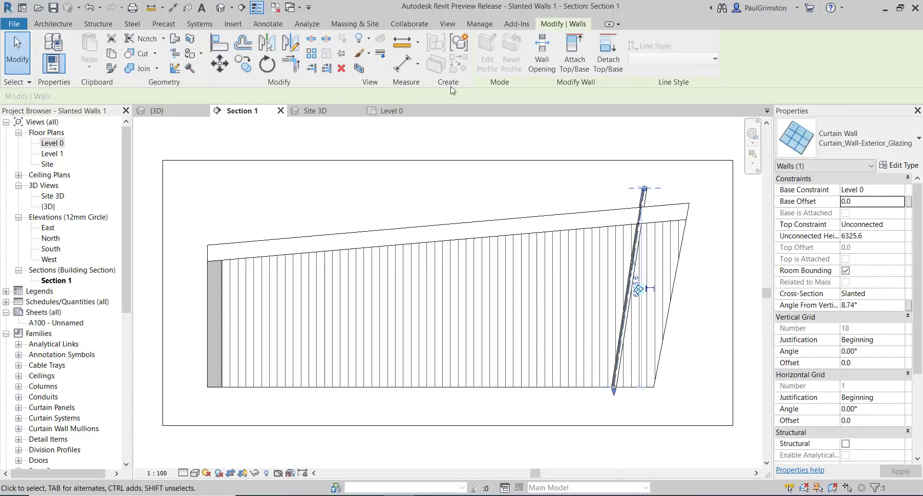
- In the default 3D view, attach the top of the curtain wall to the pitched roof, deleting the mullions that cannot be created
left_click(222, 8)
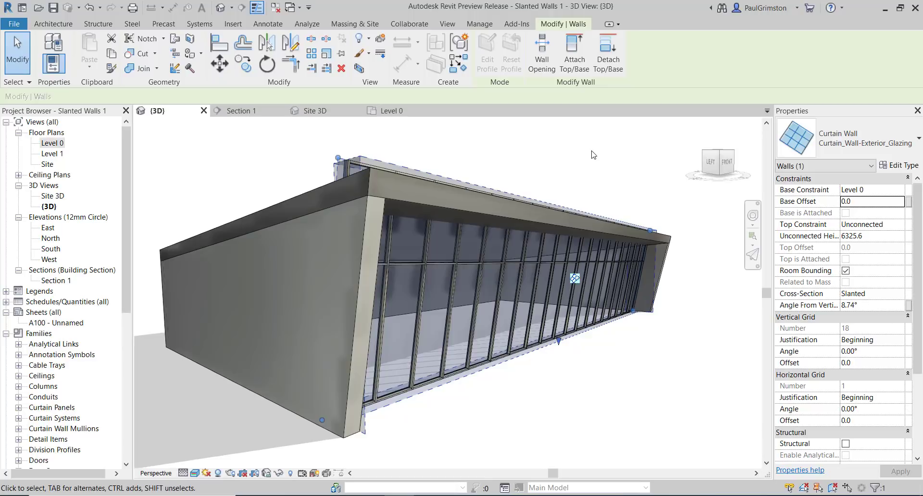
left_click(574, 60)
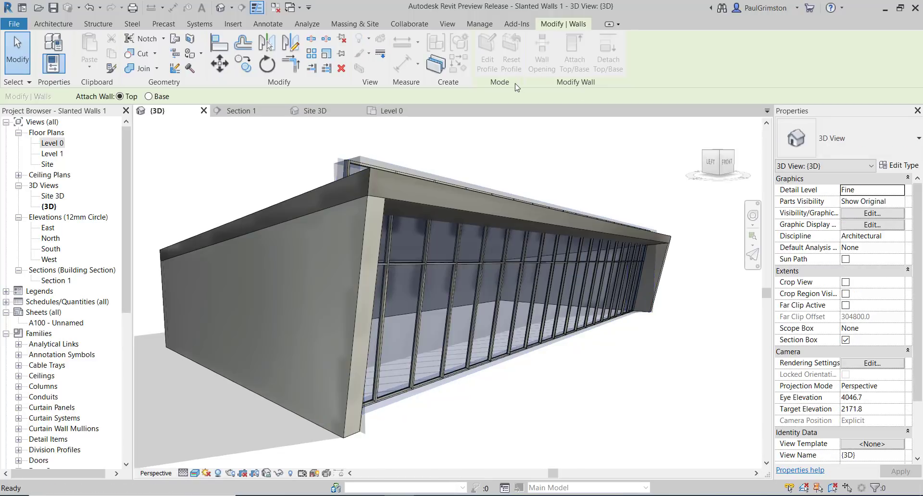
left_click(297, 197)
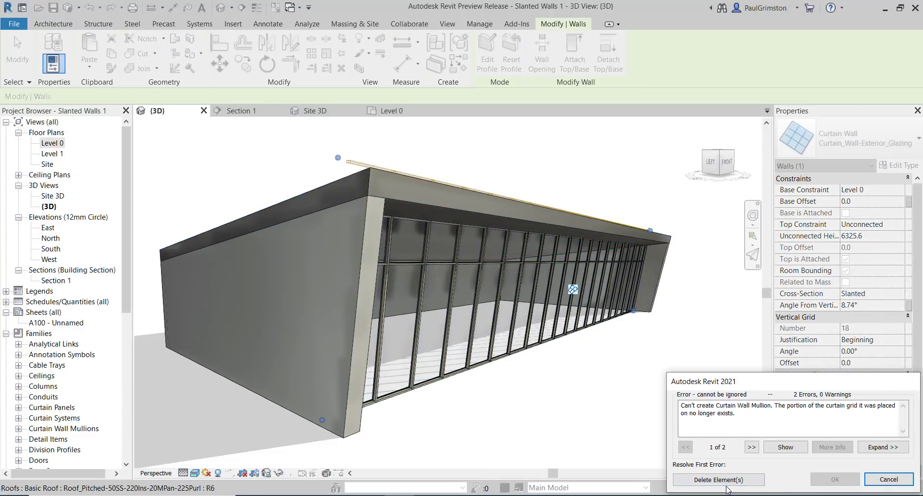
left_click(724, 483)
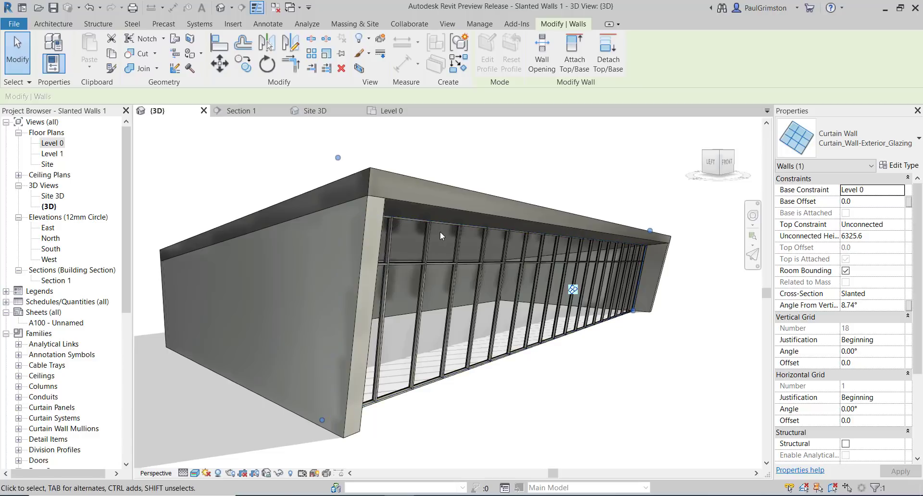
- Set the attached curtain wall's angle from vertical to 10°, and reverse the slant to -10°
left_click(874, 305)
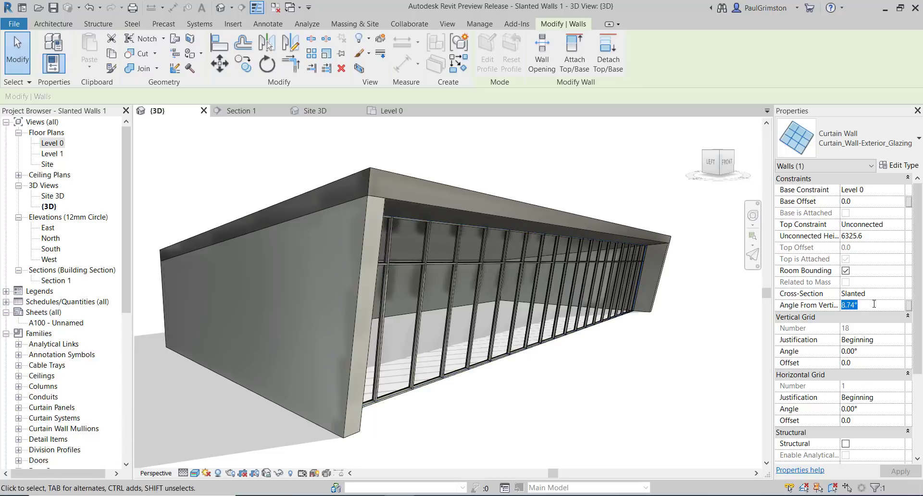
type("10")
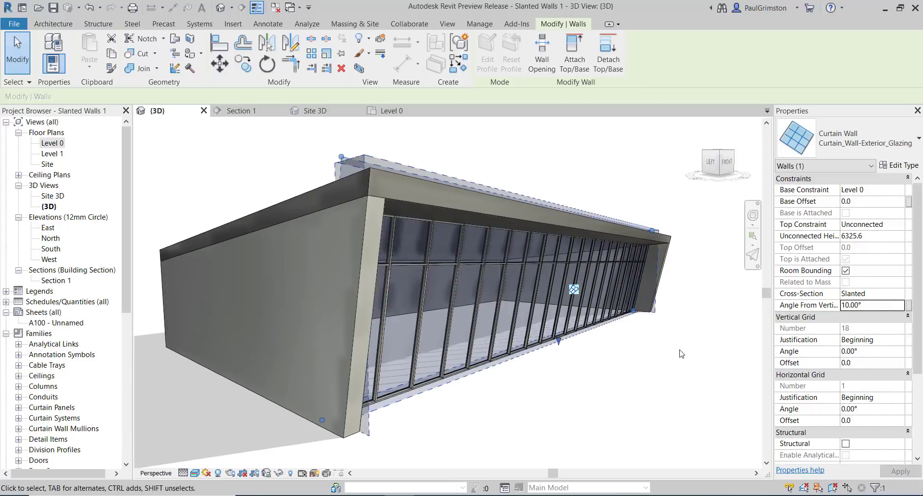
left_click(874, 306)
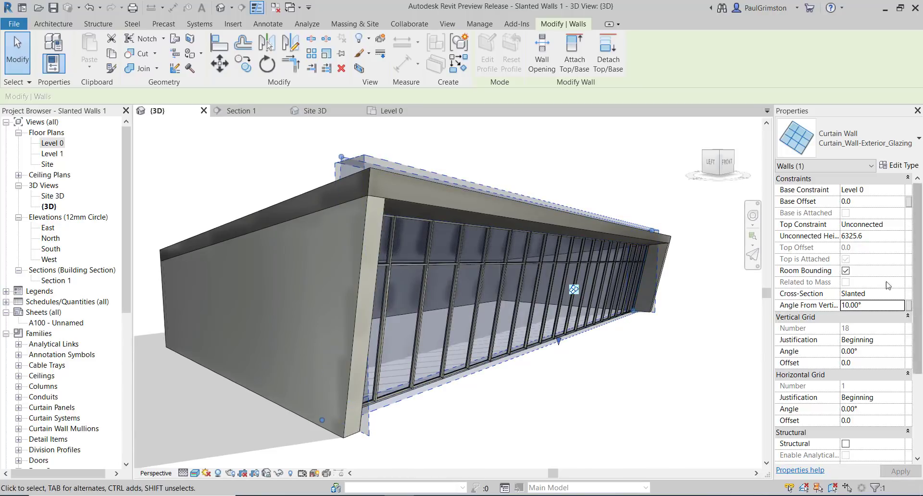
left_click(878, 306)
type("-1")
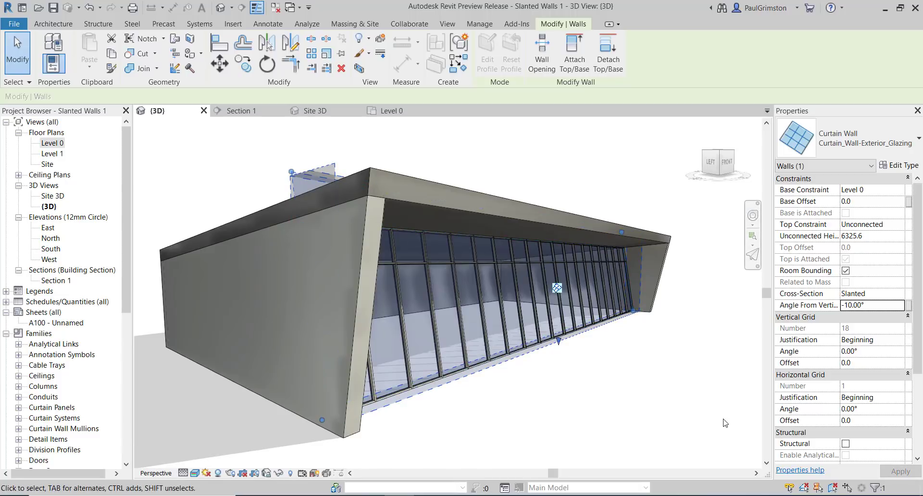
- Set the roof-attached curtain wall's angle from vertical to 10°
left_click(884, 308)
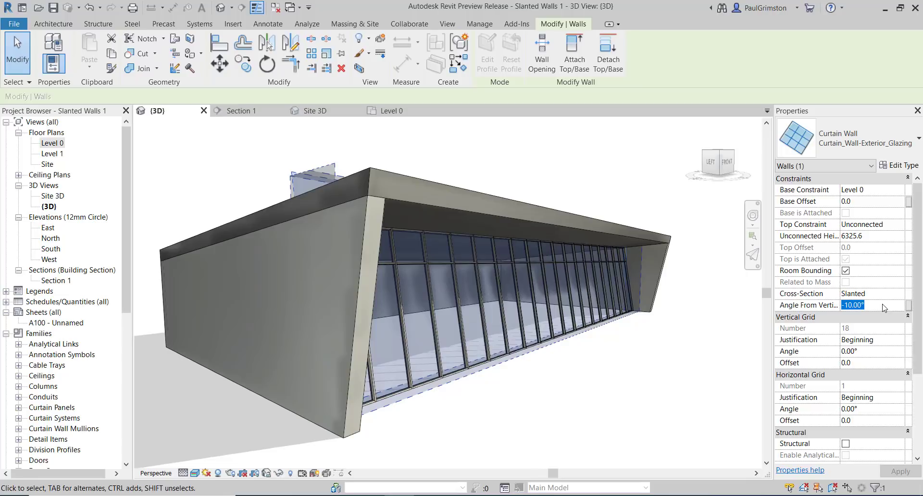
type("10")
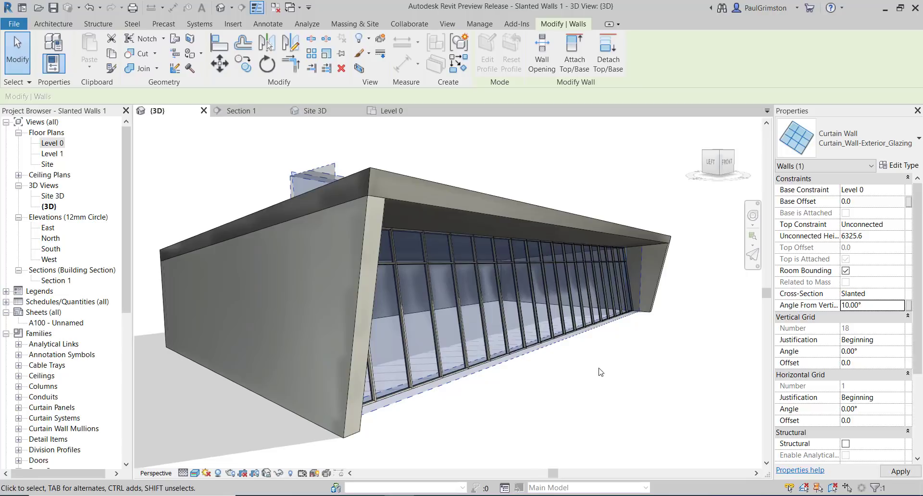
left_click(655, 378)
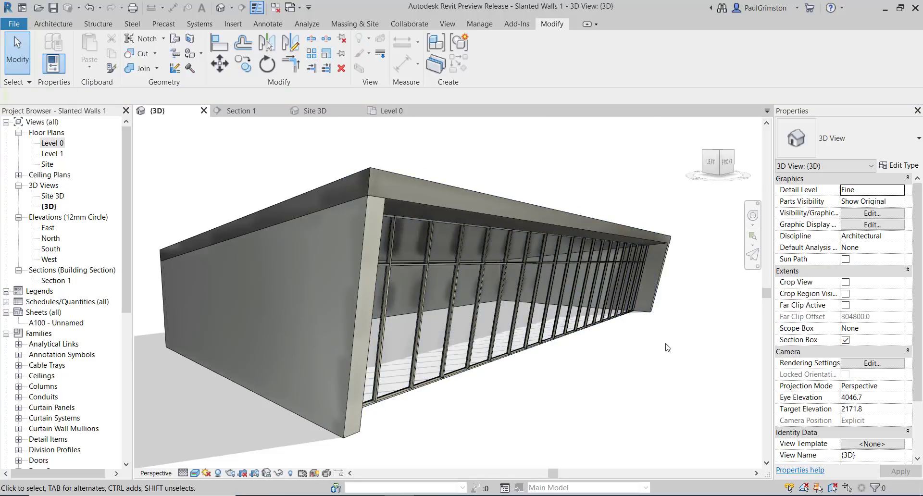
mouse_move(668, 347)
middle_mouse_down("shift")
mouse_move(673, 321)
mouse_move(710, 350)
mouse_move(661, 357)
middle_mouse_up("shift")
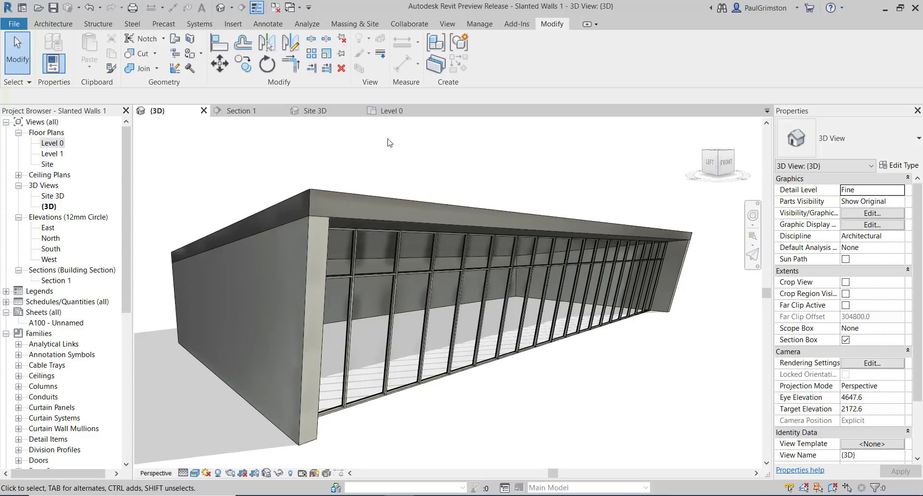
- In the Site 3D view, change the cross-section of both walls forming the oval enclosure to Slanted
left_click(322, 111)
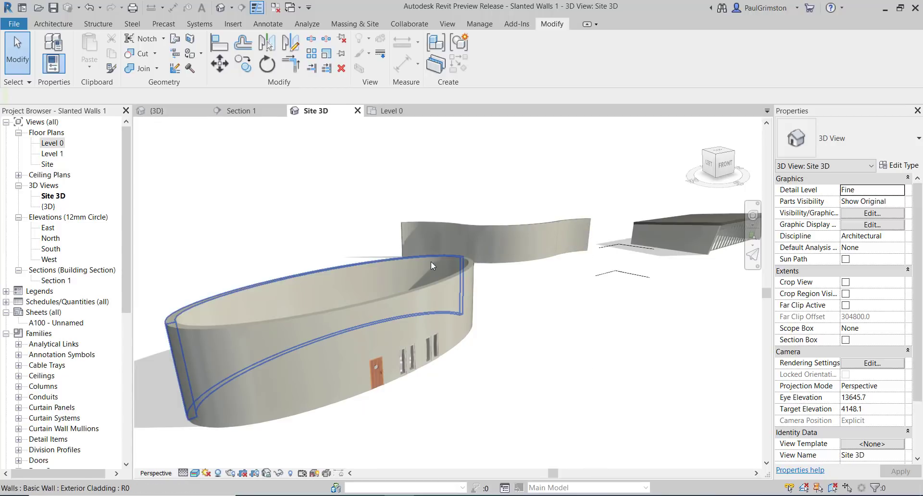
left_click(379, 307)
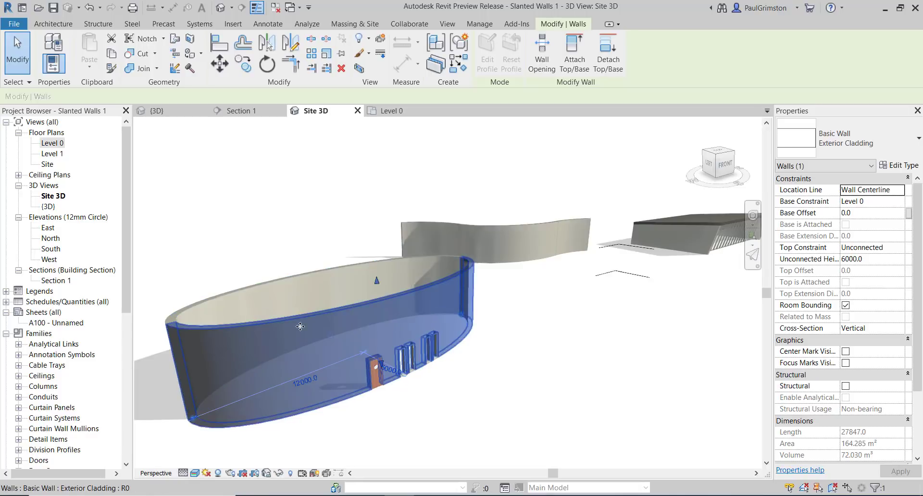
left_click(286, 283, "ctrl")
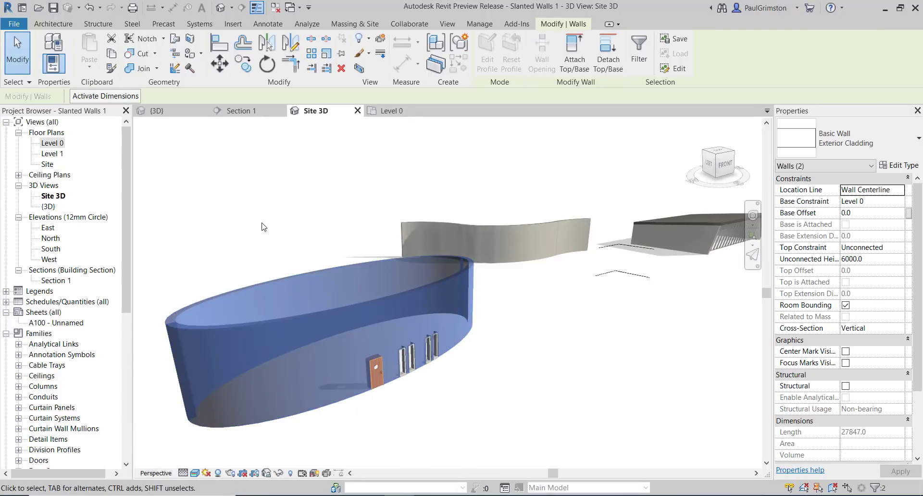
left_click(865, 328)
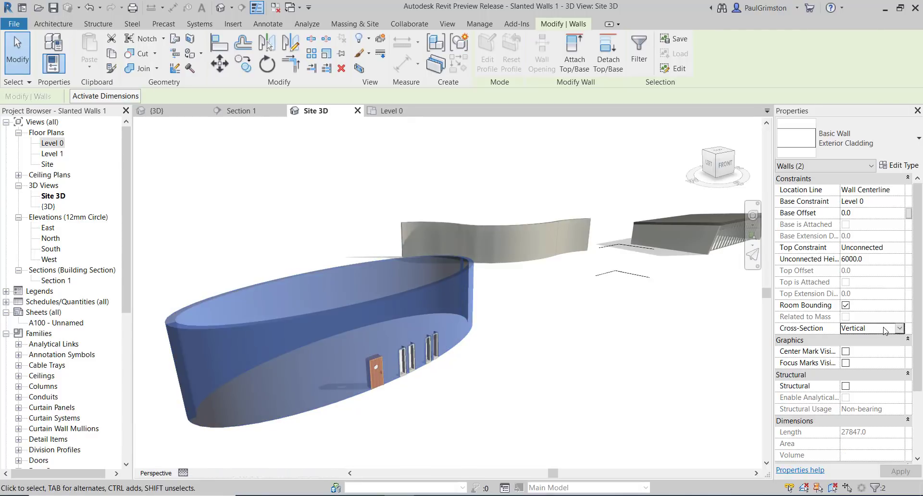
left_click(899, 328)
left_click(861, 339)
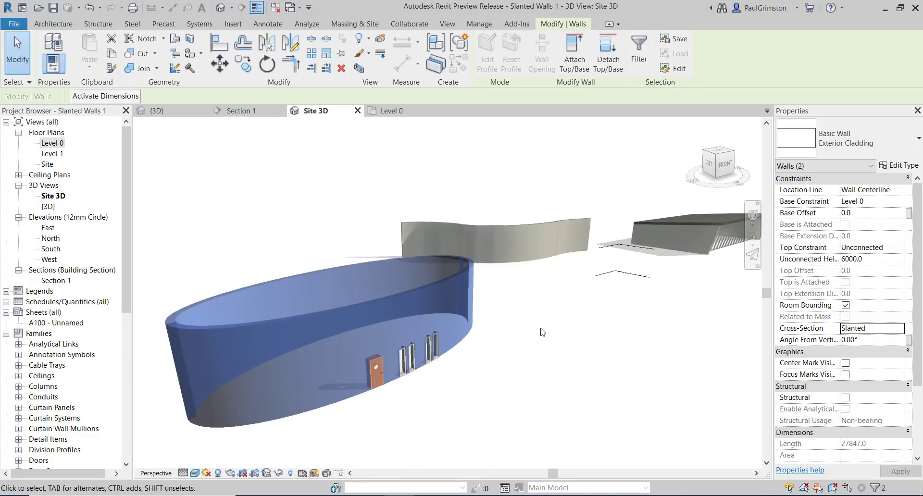
- Set the oval walls' angle from vertical to 10°, and reverse the slant to -15°
left_click(879, 342)
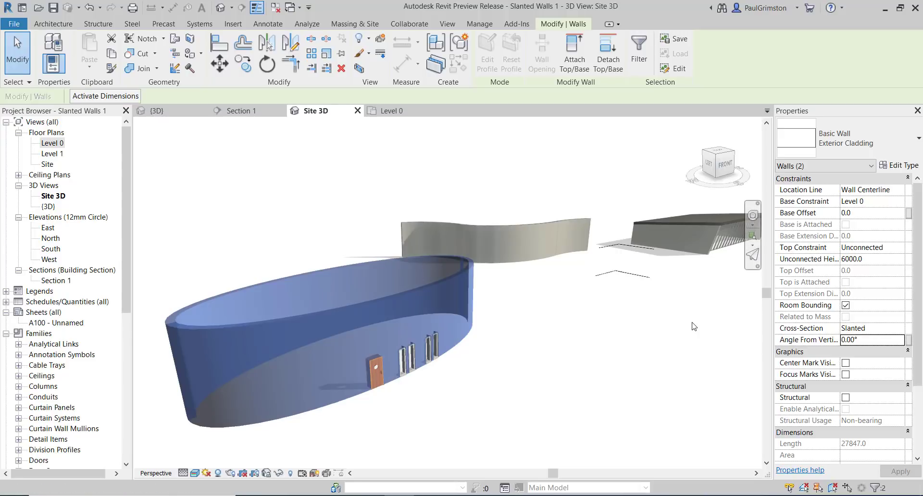
left_click(886, 339)
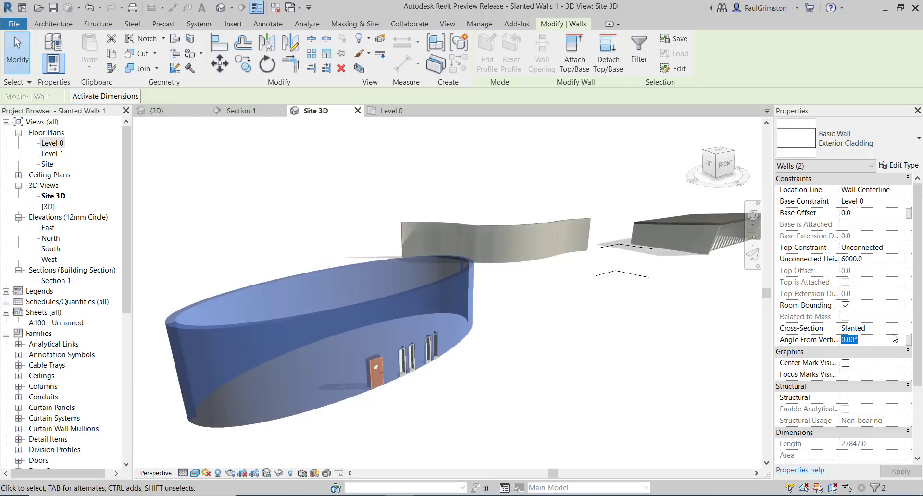
type("10")
key("Return")
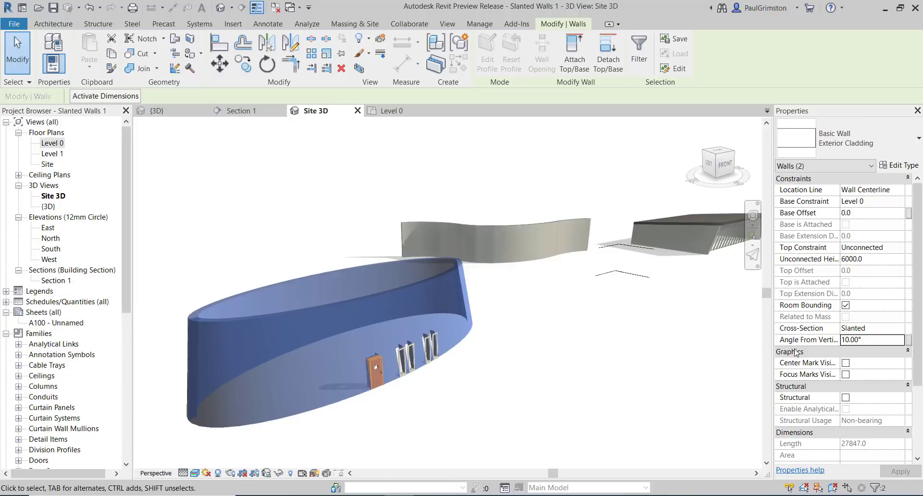
left_click(880, 340)
type("-15")
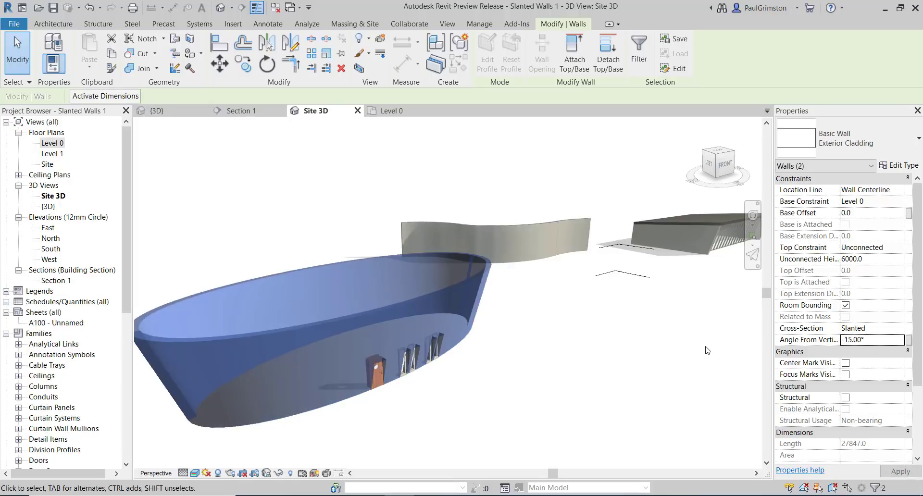
left_click(700, 358)
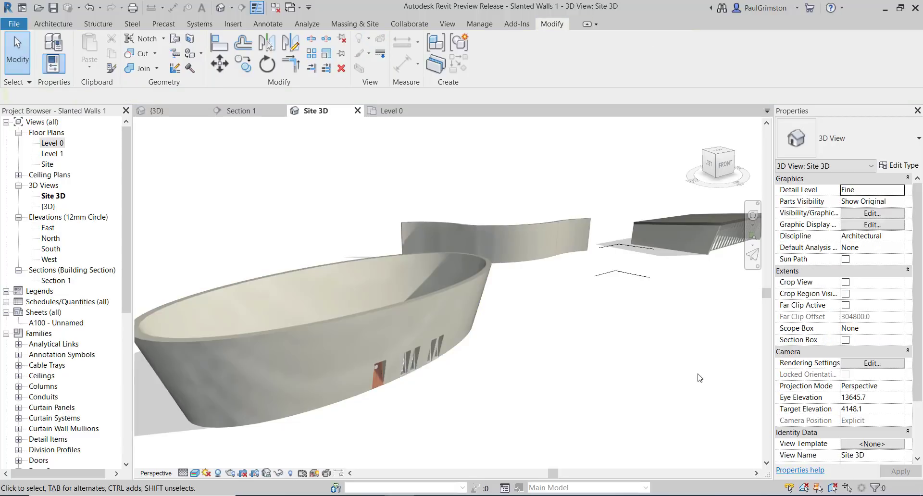
- Make the whole chain of connected curved walls behind the oval Slanted, with an angle from vertical of 10°
left_click(495, 227)
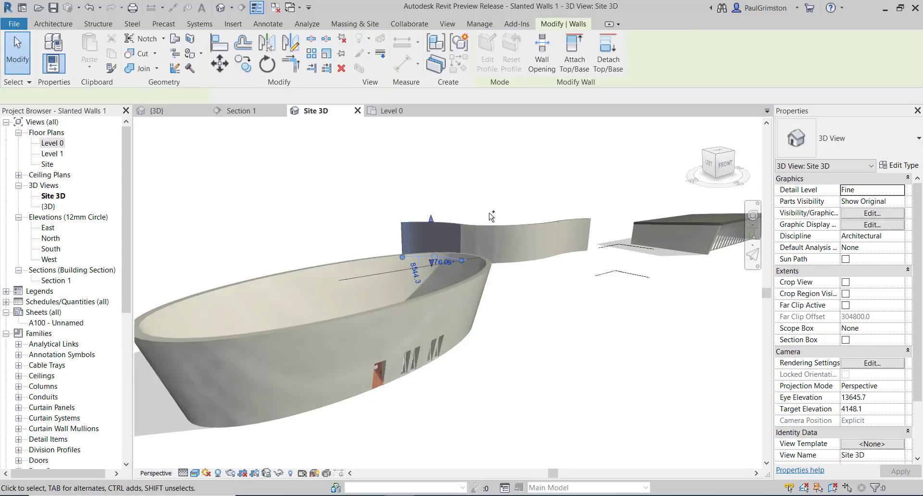
key("Tab")
left_click(495, 227)
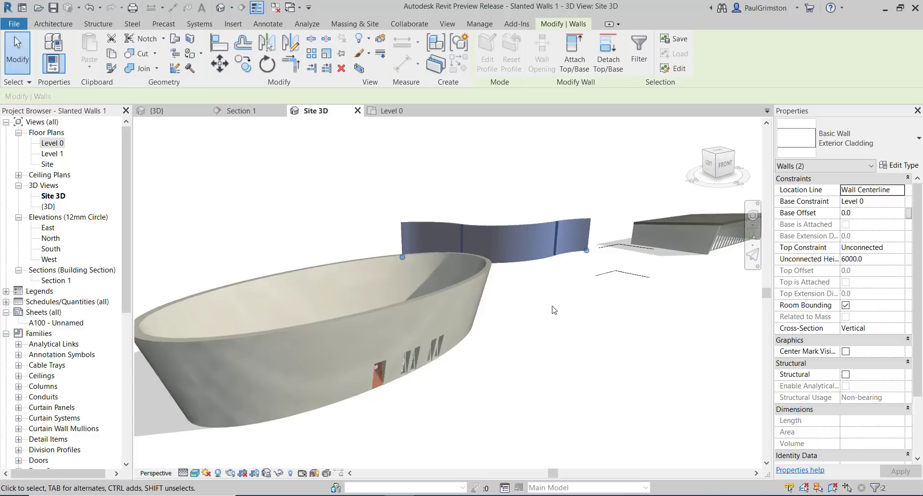
middle_click_drag(493, 364, 647, 377, "shift")
left_click(899, 328)
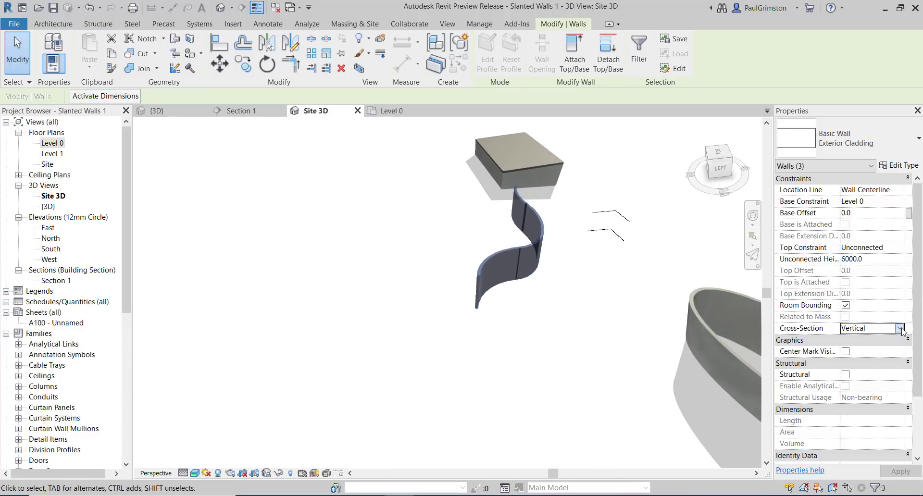
left_click(891, 339)
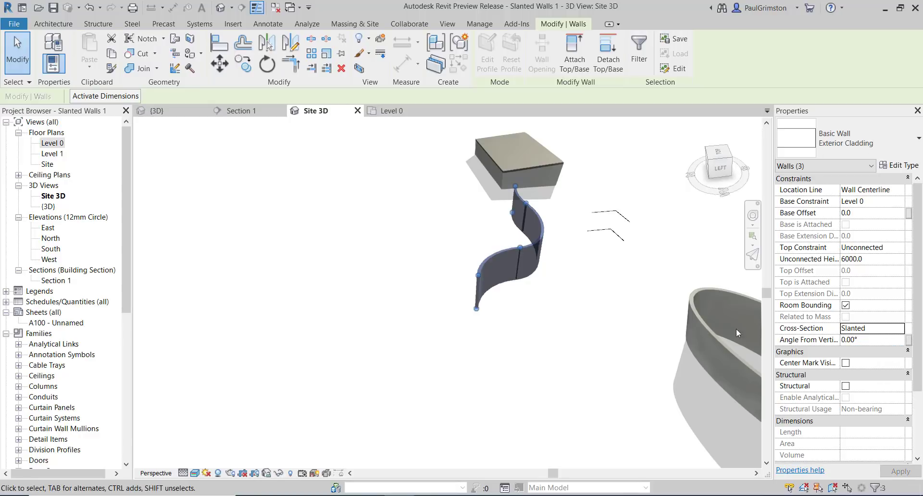
left_click(870, 340)
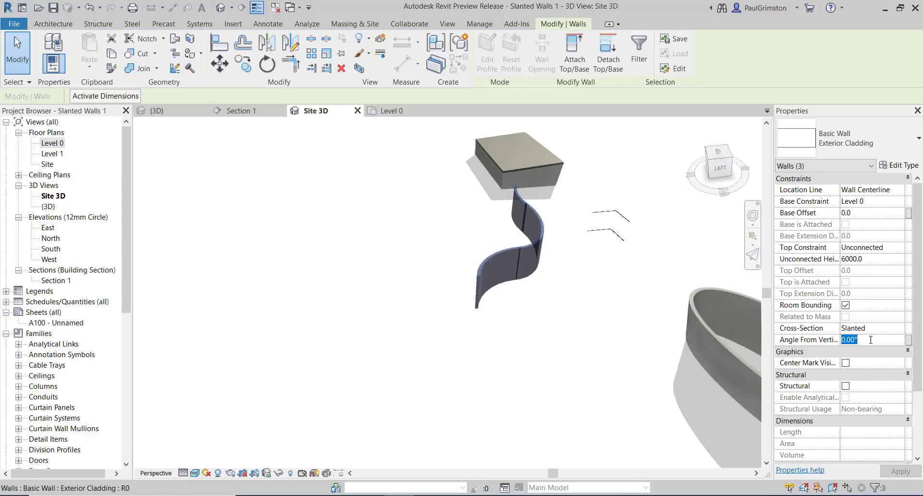
type("10")
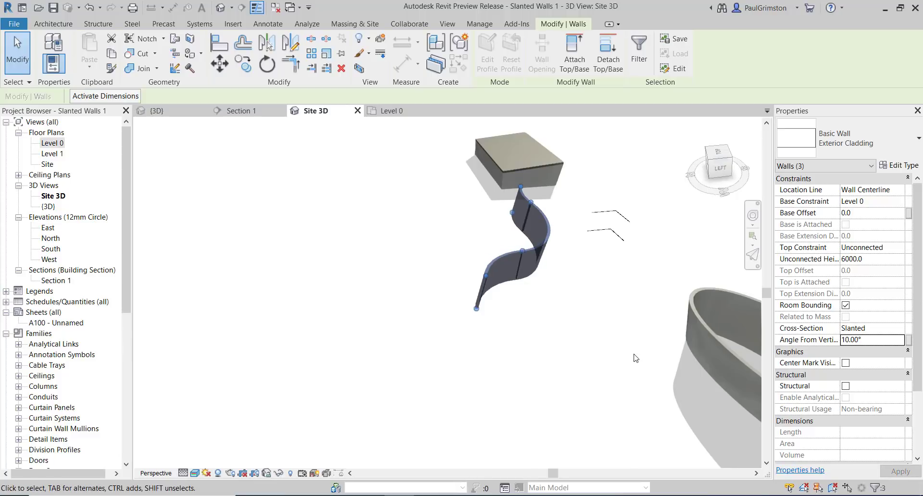
middle_click_drag(635, 358, 509, 350, "shift")
left_click(450, 372)
- Set the angle from vertical of the oval wall containing the door and windows to -10°
scroll(379, 366, "up", 7)
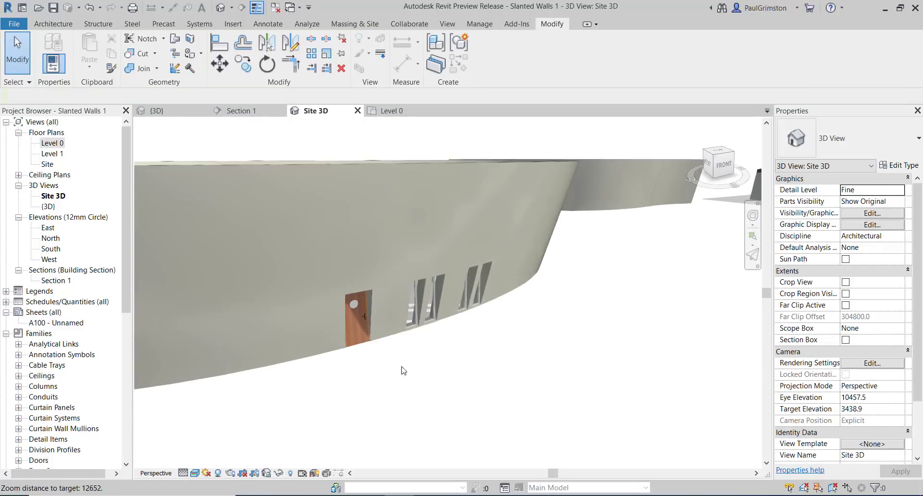
middle_click_drag(436, 334, 512, 374, "shift")
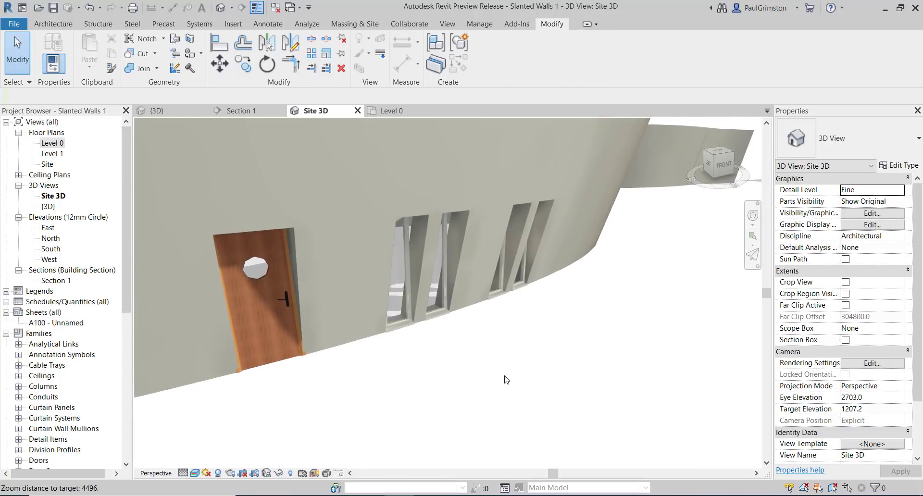
scroll(506, 377, "down", 3)
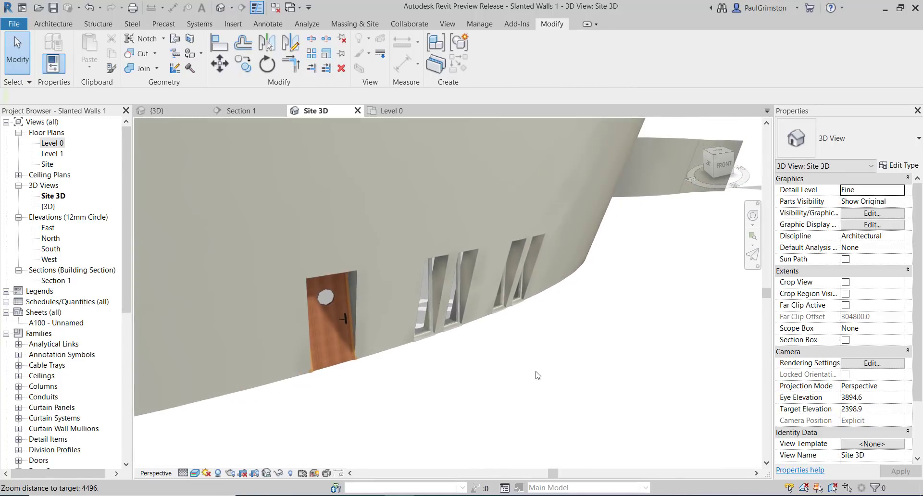
middle_click_drag(530, 359, 518, 346, "shift")
middle_click_drag(608, 391, 544, 420, "shift")
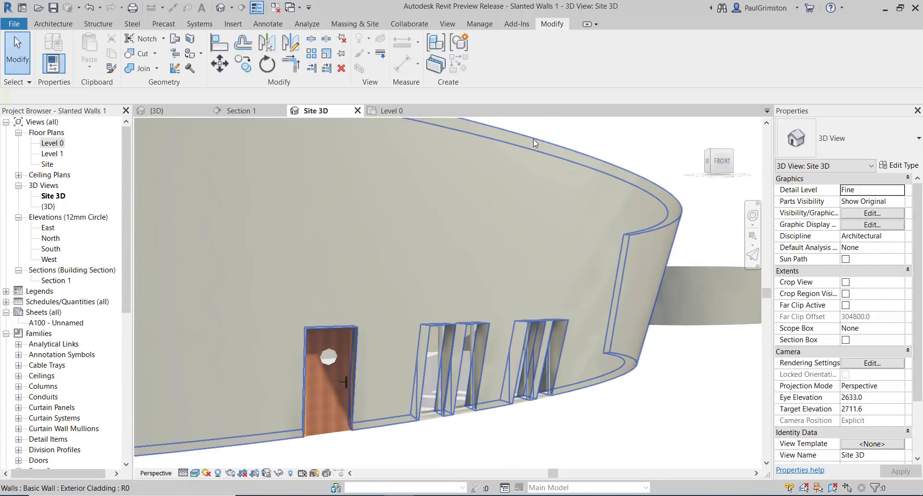
left_click(533, 139)
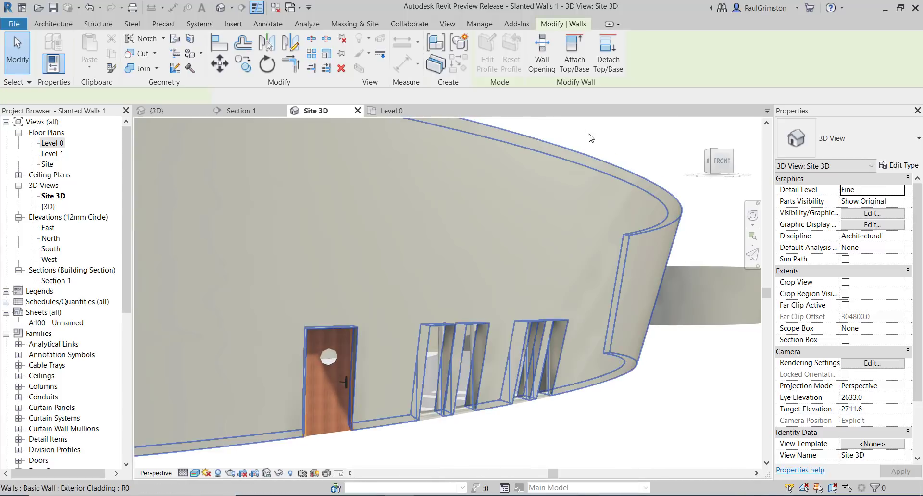
left_click(877, 341)
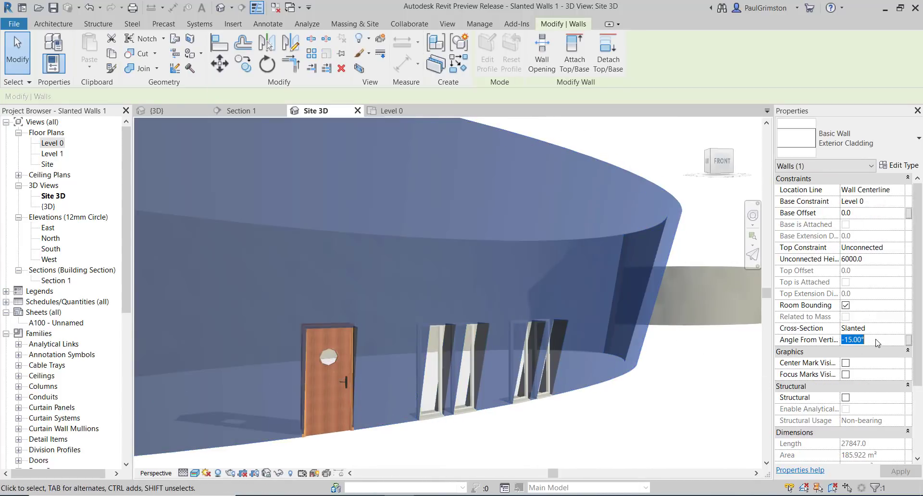
type("-10")
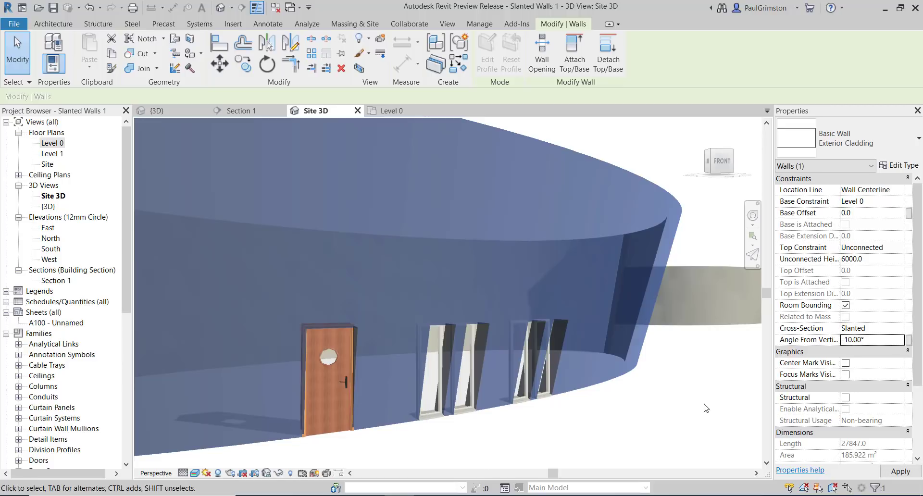
left_click(662, 414)
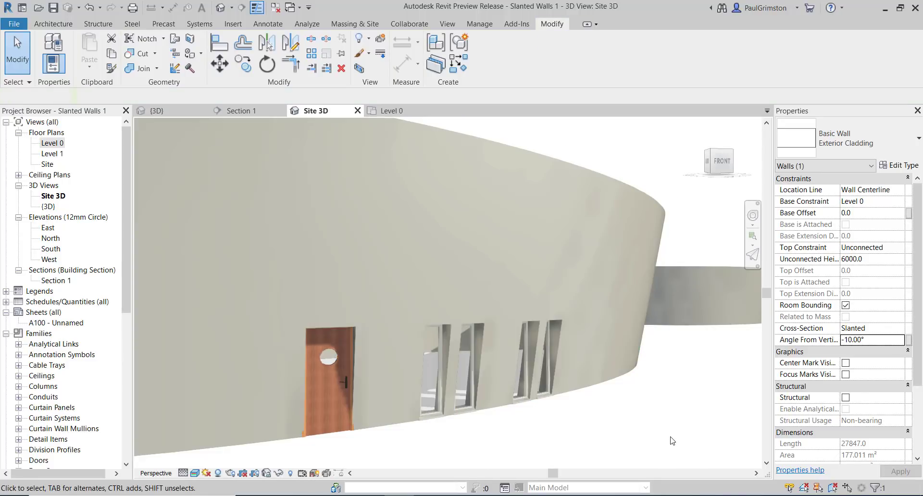
scroll(498, 456, "up", 3)
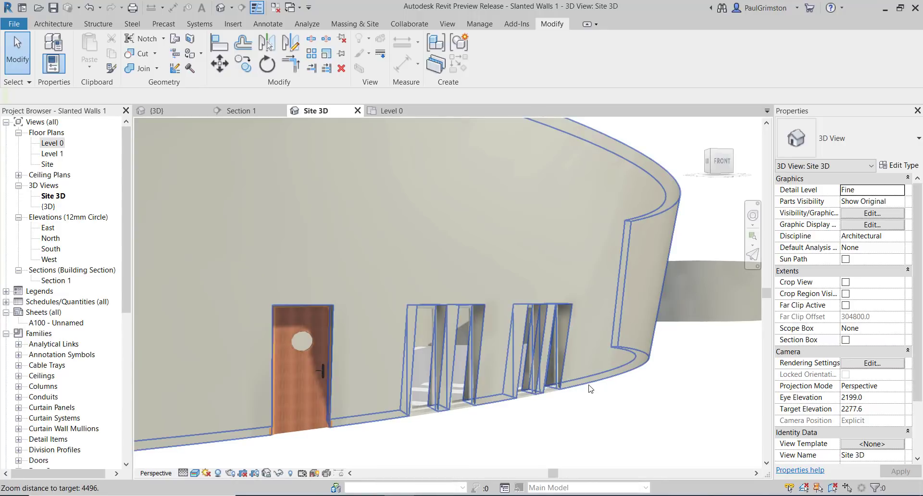
left_click(589, 385)
middle_click_drag(603, 420, 606, 414, "shift")
left_click(666, 433)
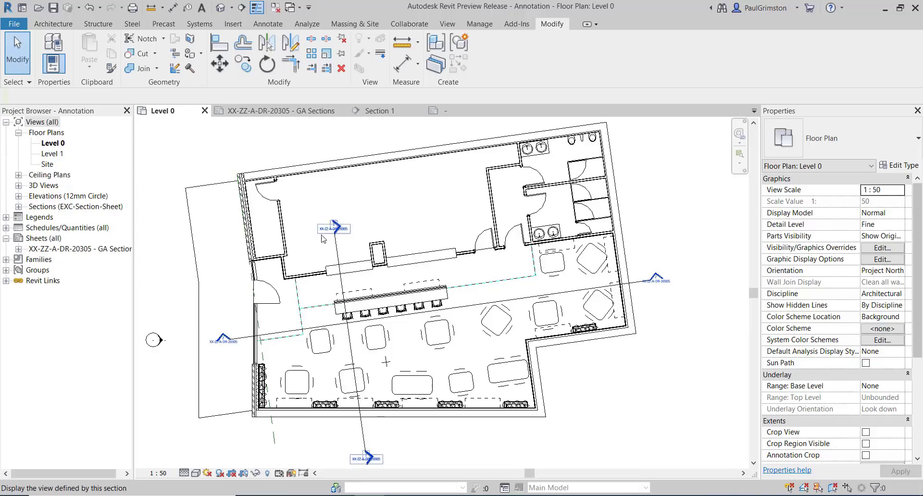
- Examine the head of section 1 on the Level 0 plan of the Annotation project, and switch to its open section mark family
scroll(316, 235, "up", 5)
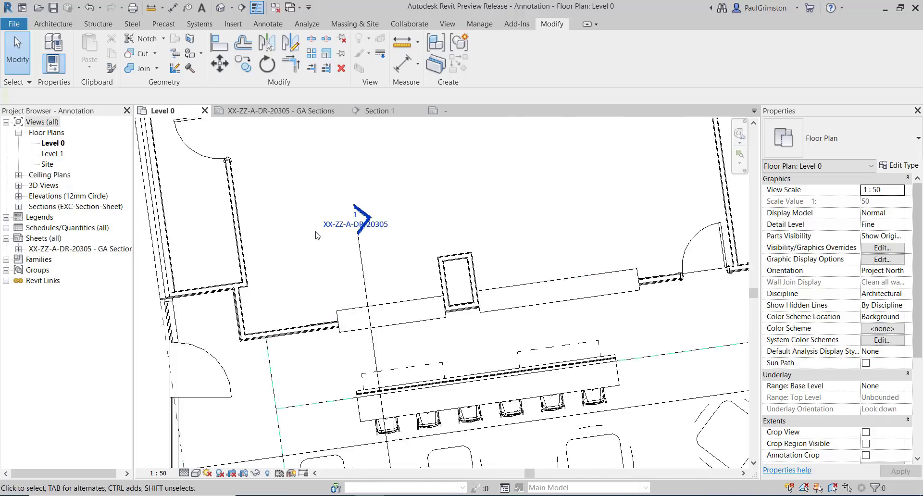
scroll(285, 247, "up", 3)
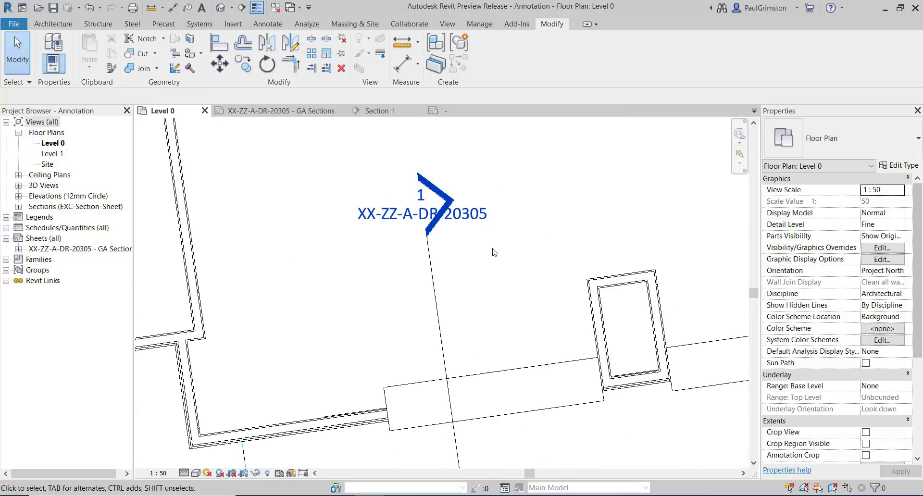
mouse_move(516, 307)
middle_mouse_down()
mouse_move(480, 326)
mouse_move(432, 264)
middle_mouse_up()
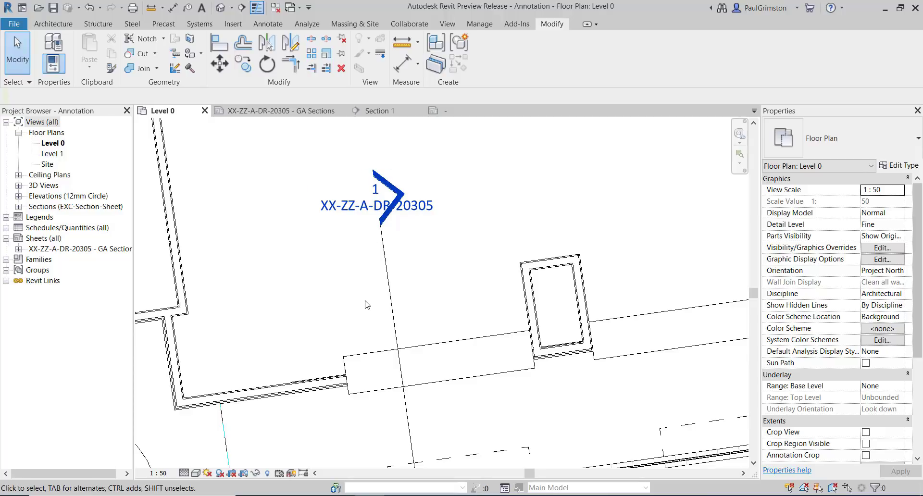
scroll(375, 277, "down", 3)
middle_click_drag(412, 275, 414, 287)
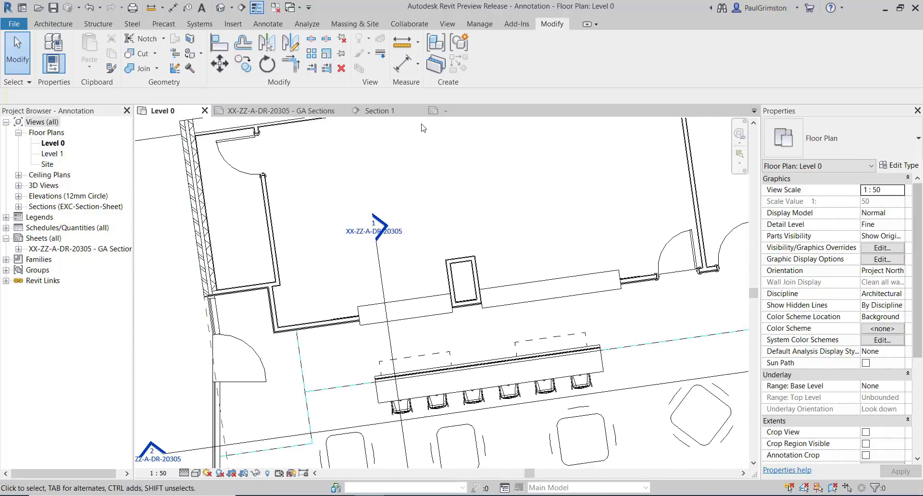
left_click(459, 111)
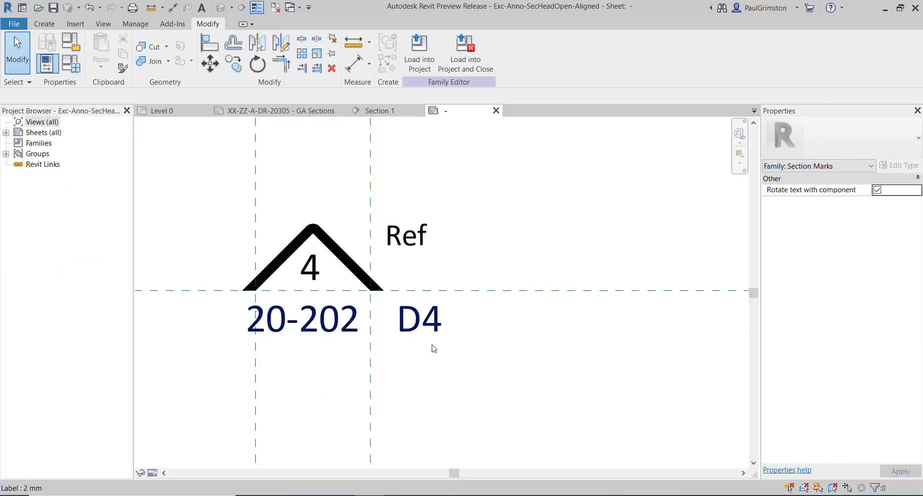
- Return from the section mark family to the Level 0 plan and examine the type properties of section 1
middle_click_drag(466, 350, 513, 363)
middle_click_drag(571, 264, 558, 249)
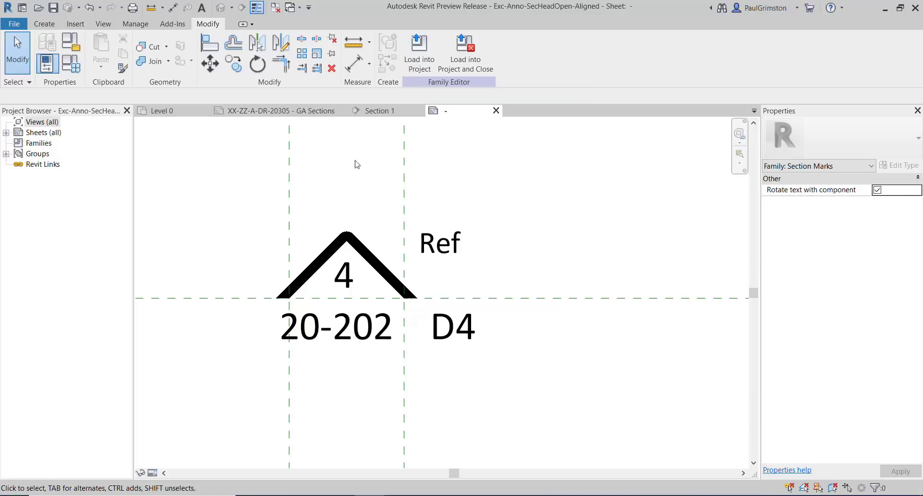
left_click(245, 112)
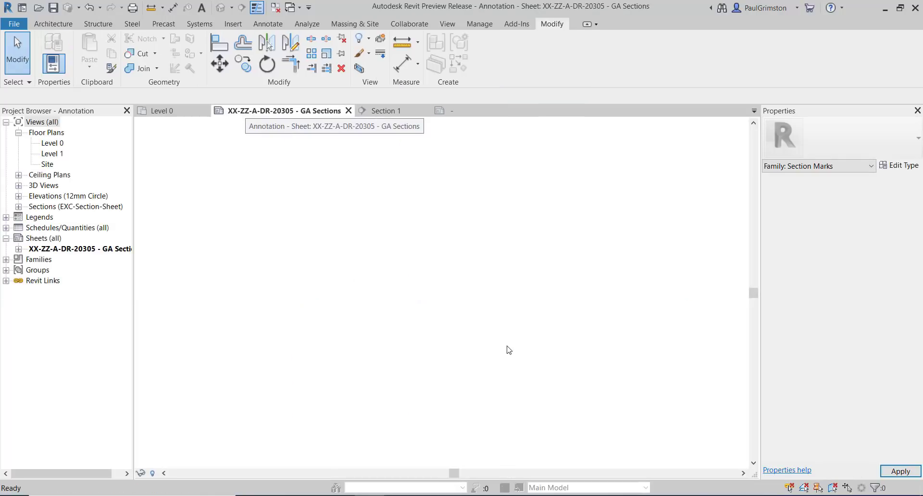
left_click(163, 111)
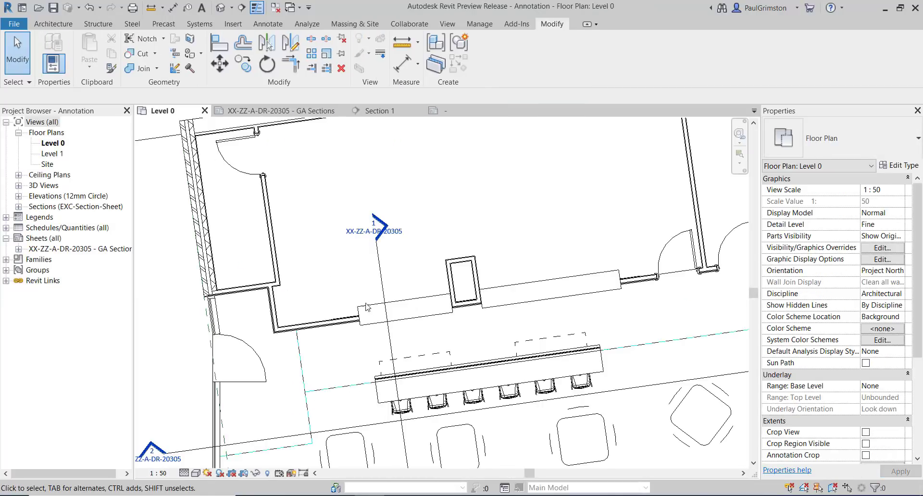
middle_click_drag(453, 222, 458, 190)
left_click(391, 245)
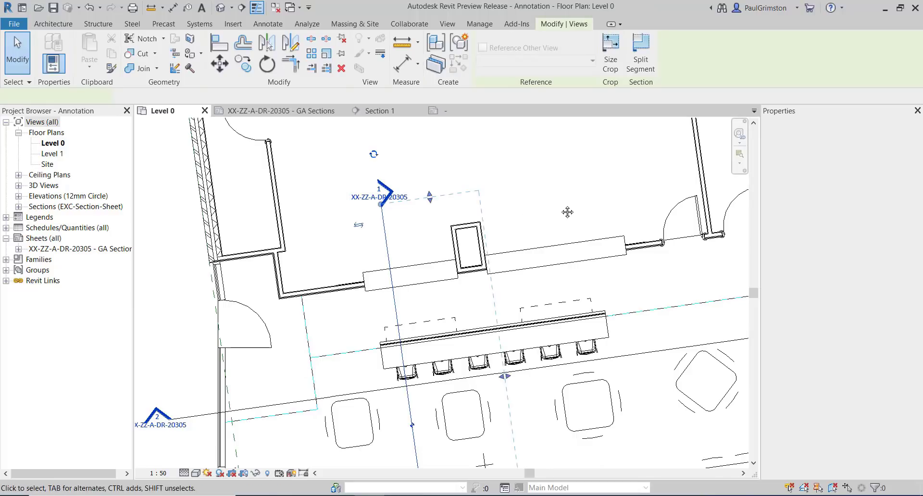
middle_click_drag(569, 152, 555, 152)
left_click(898, 168)
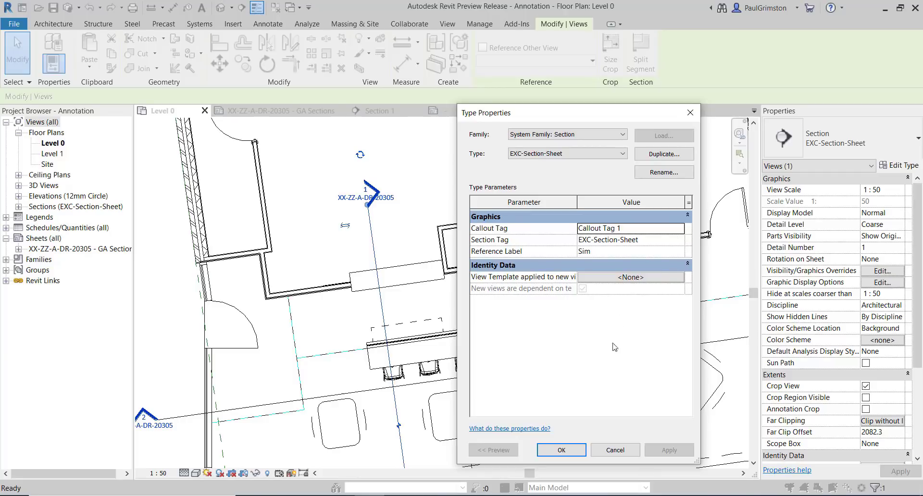
left_click(614, 451)
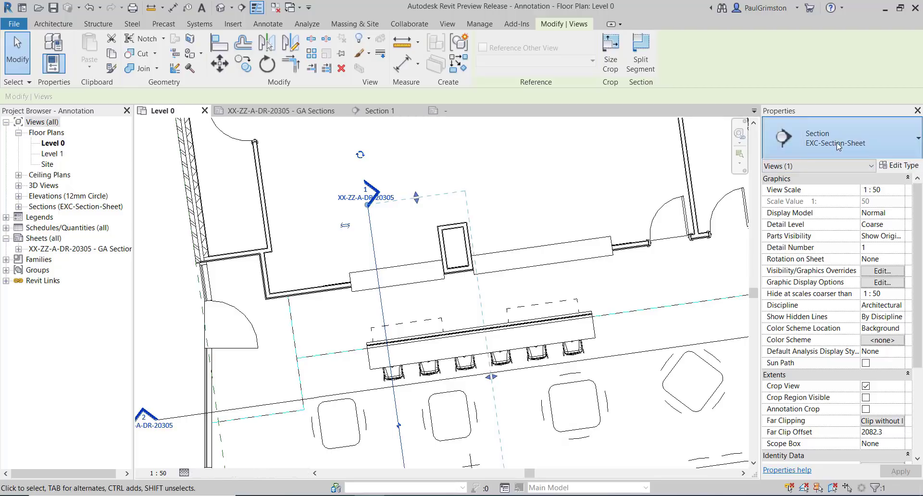
- Change the type of section 1 to EXC-Section-Sheet Aligned
left_click(837, 146)
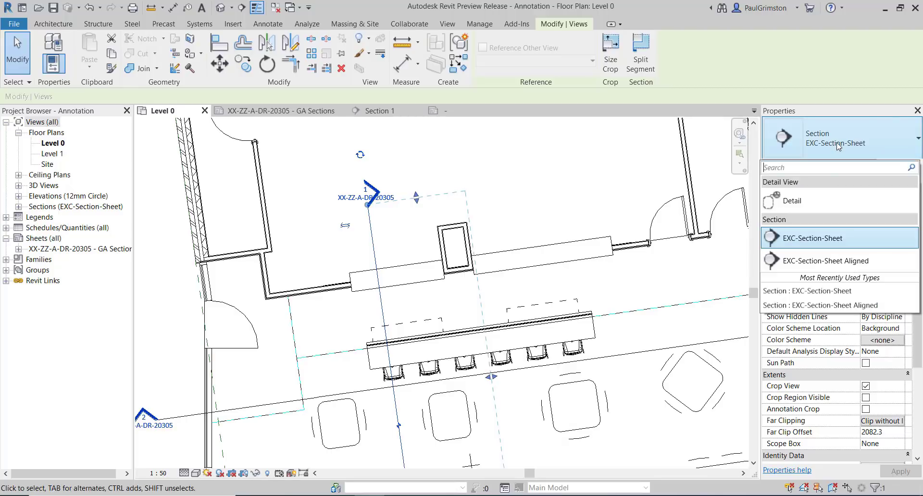
left_click(825, 264)
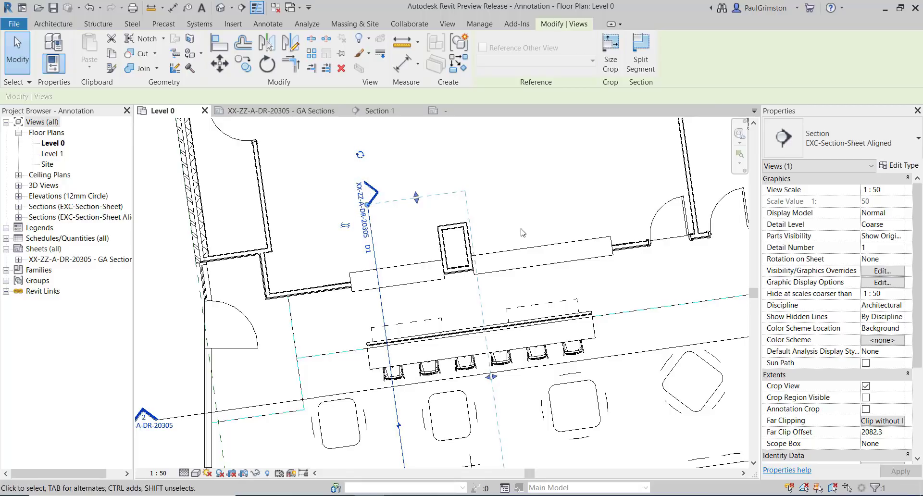
middle_click_drag(361, 305, 423, 277)
left_click(422, 277)
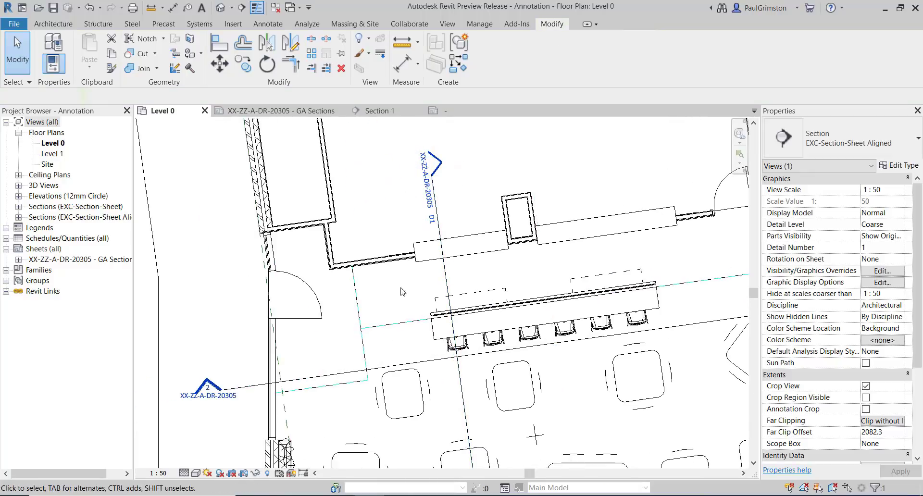
- Change the type of section 2 to EXC-Section-Sheet Aligned and inspect its section heads on the plan
middle_click_drag(317, 407, 307, 338)
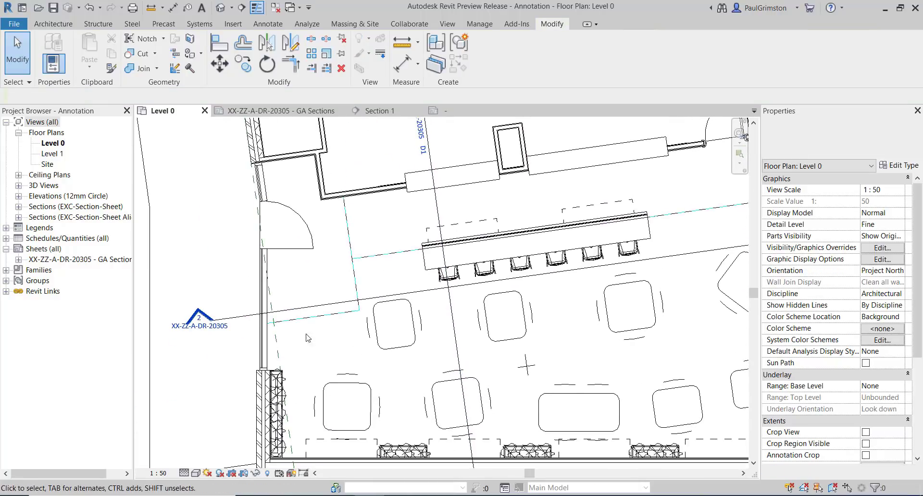
left_click(308, 307)
left_click(838, 145)
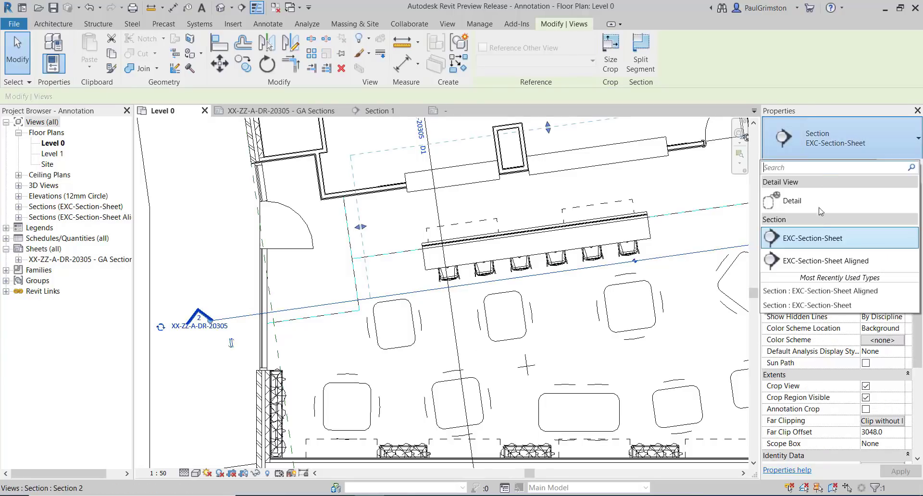
left_click(821, 251)
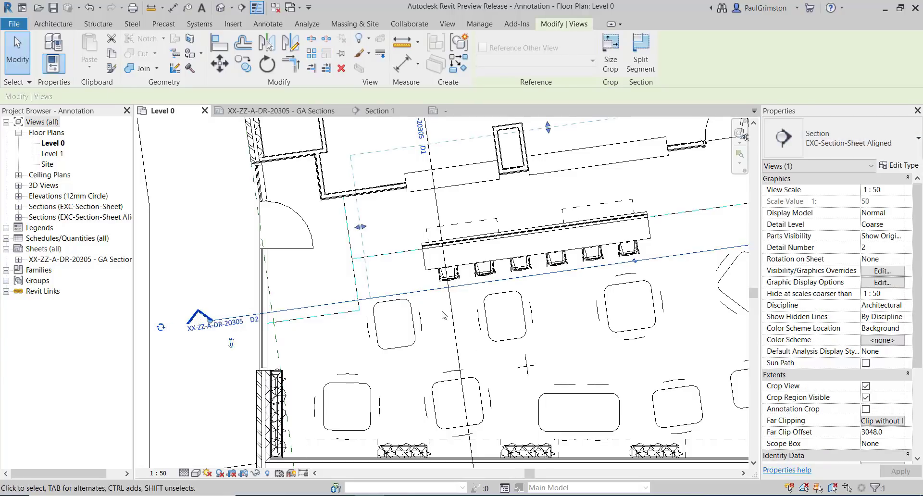
left_click(235, 370)
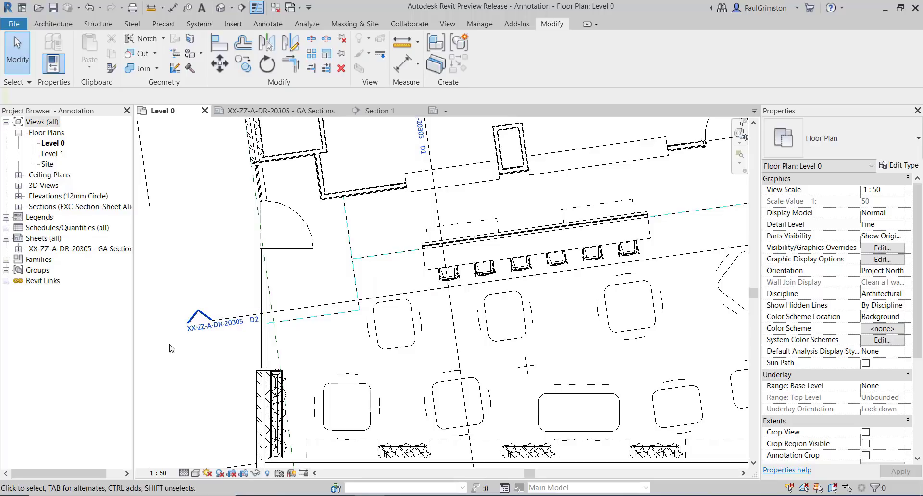
scroll(230, 333, "up", 3)
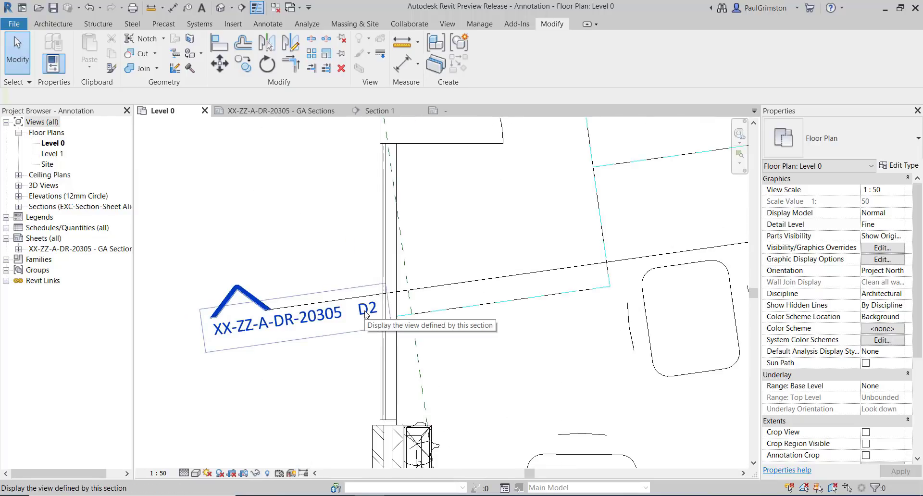
scroll(179, 294, "down", 5)
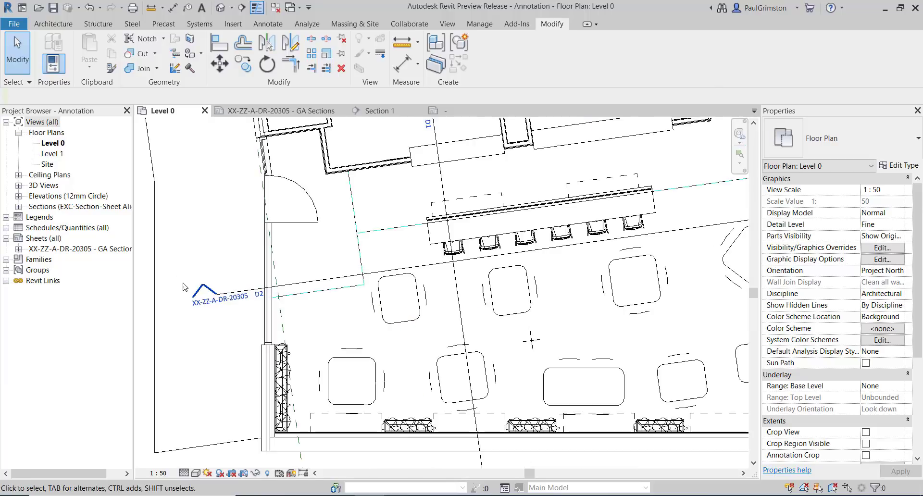
middle_click_drag(372, 302, 344, 311)
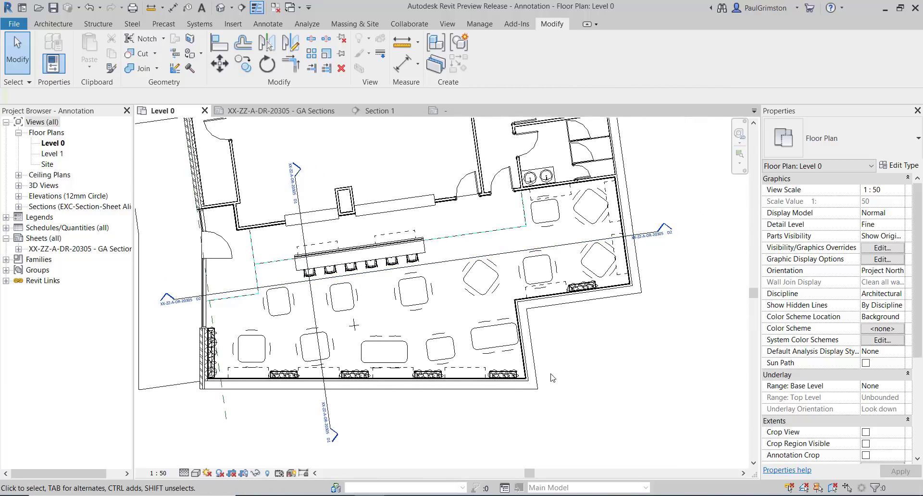
- Place multi-category tags without leaders on the two partition walls enclosing the lobby beside the washrooms on Level 0
middle_click_drag(621, 348, 672, 401)
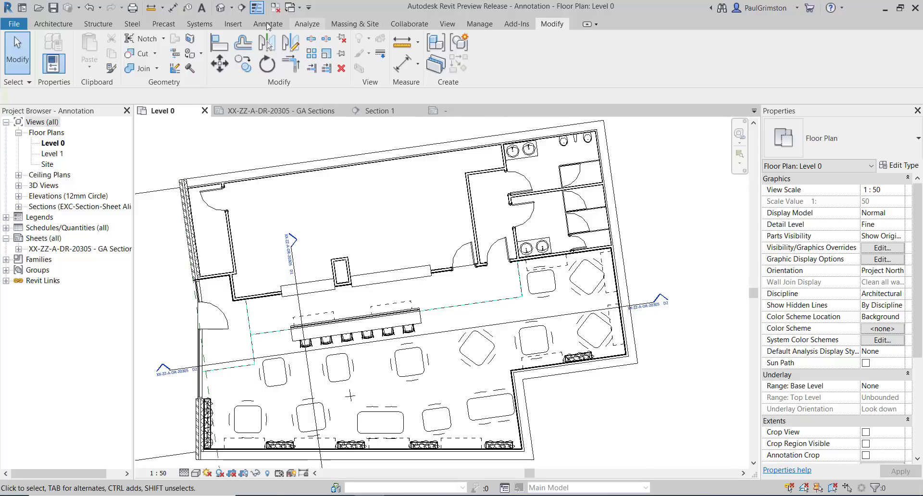
left_click(266, 24)
left_click(529, 54)
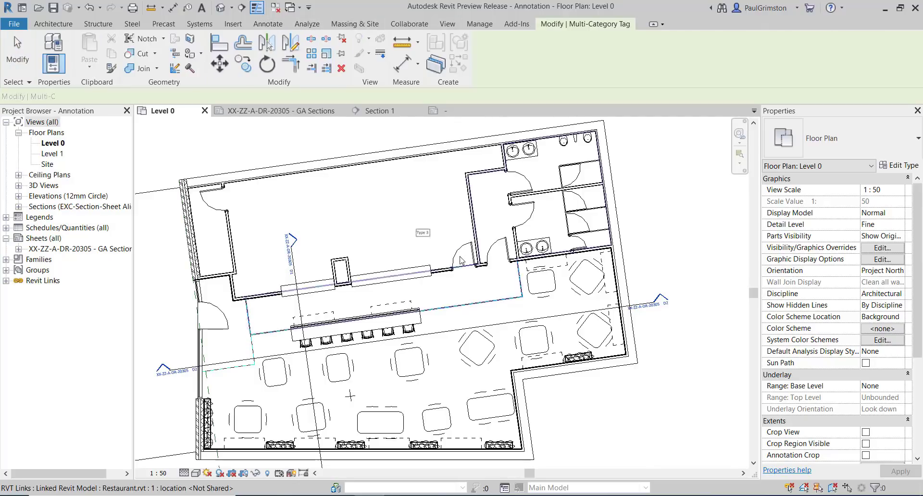
scroll(447, 218, "up", 3)
left_click(495, 204)
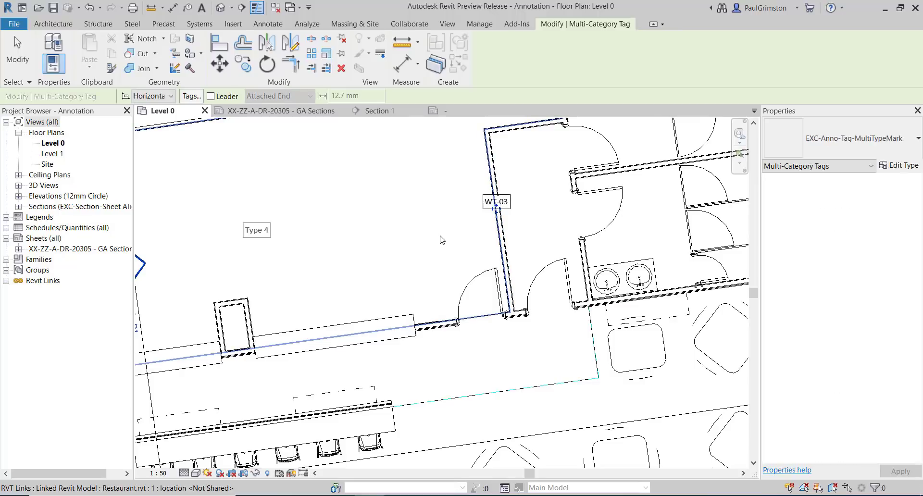
middle_click_drag(530, 173, 519, 232)
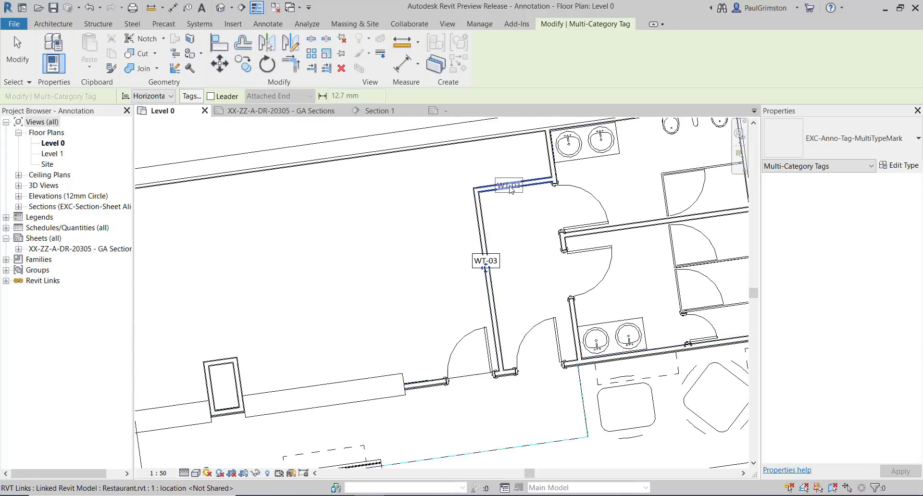
left_click(508, 190)
- Tag the store partition, the entrance door, the glazed wall above that door and the short wall beside section line 1
middle_click_drag(371, 276, 569, 178)
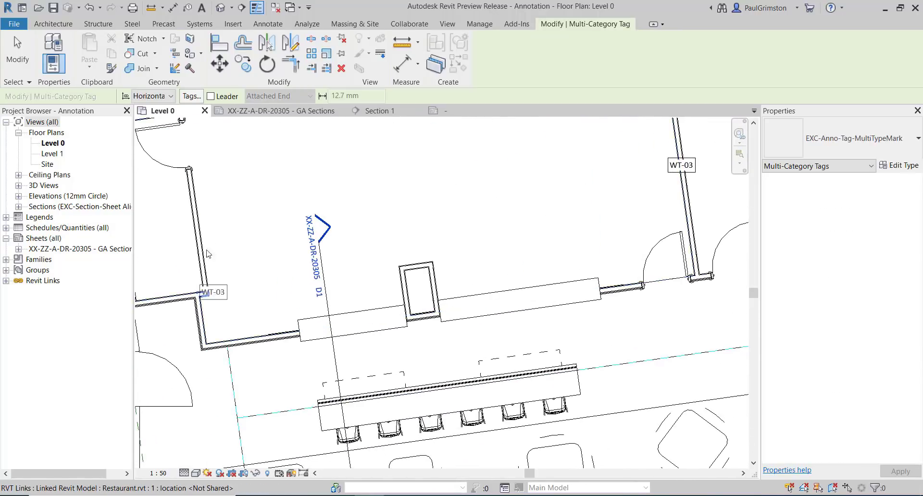
left_click(197, 233)
left_click(178, 397)
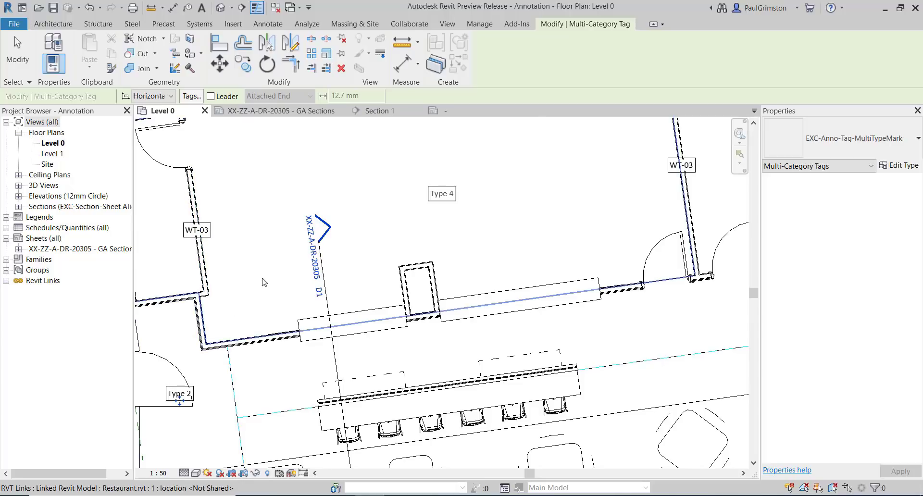
middle_click_drag(383, 271, 603, 247)
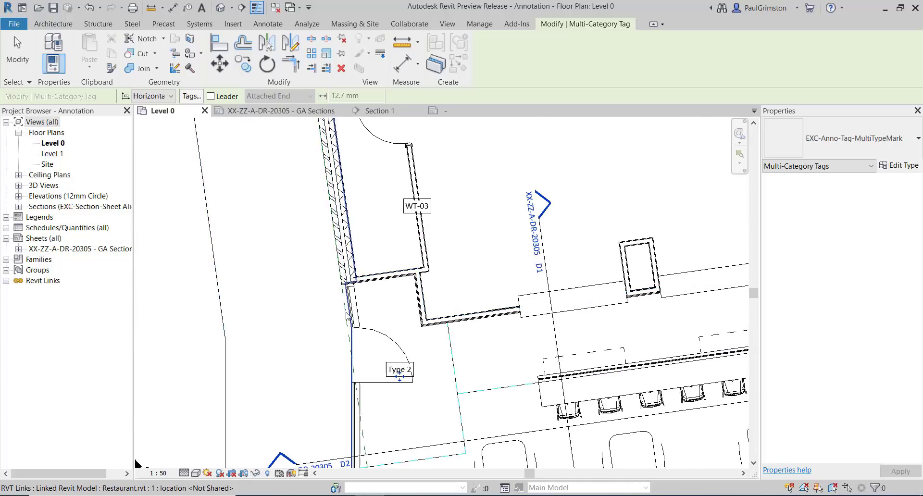
left_click(355, 312)
left_click(480, 314)
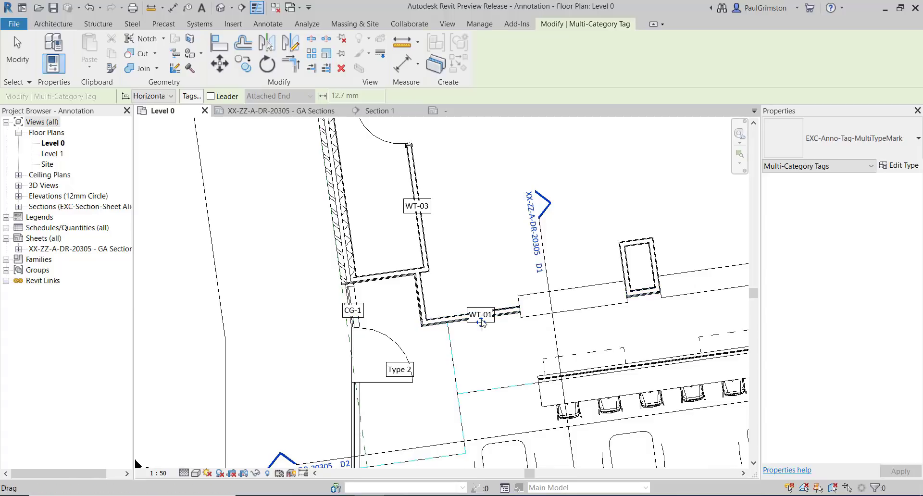
- Tag the angled exterior wall at the lower right corner of the dining area, and finish placing multi-category tags
middle_click_drag(388, 303, 117, 205)
scroll(514, 290, "down", 2)
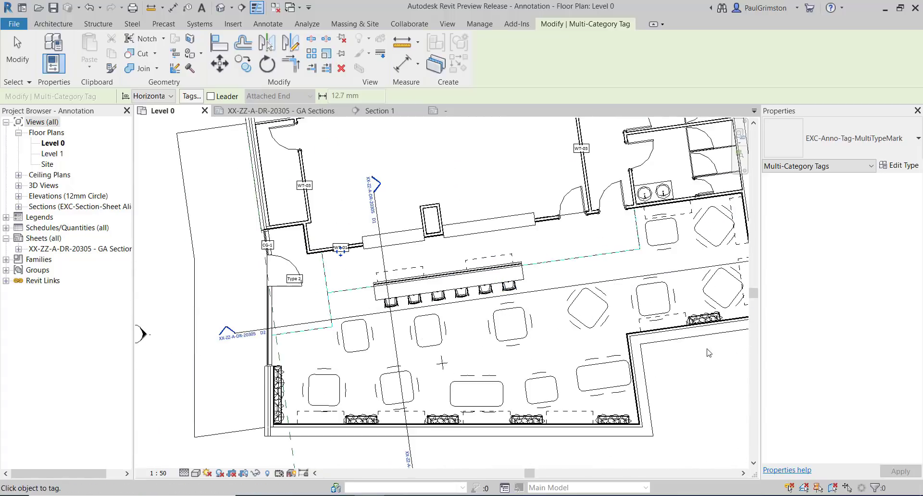
middle_click_drag(680, 359, 574, 346)
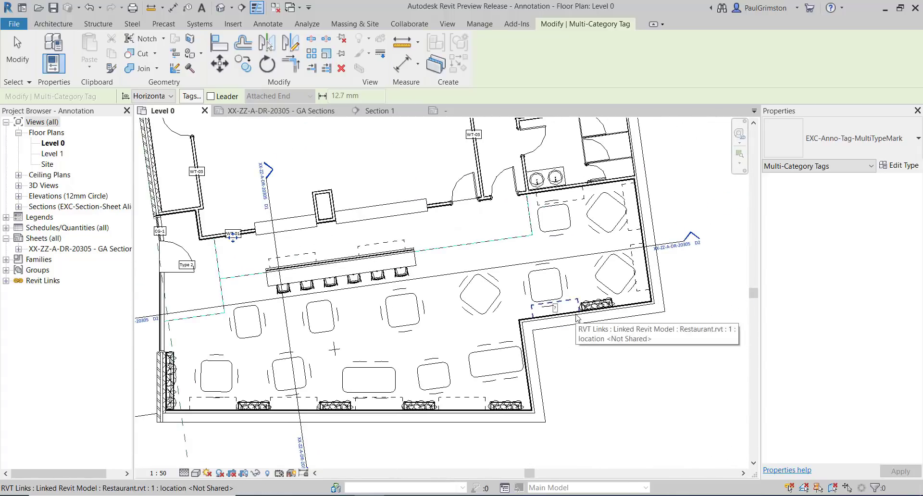
left_click(642, 315)
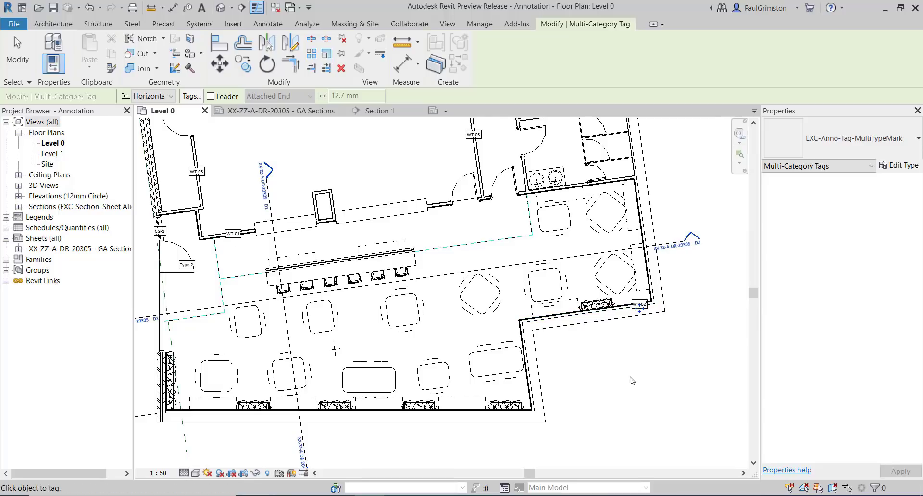
left_click(5, 53)
- Open the family of the wall tag near the washrooms for editing and turn on Rotate with component
middle_click_drag(500, 141, 518, 238)
scroll(526, 214, "up", 4)
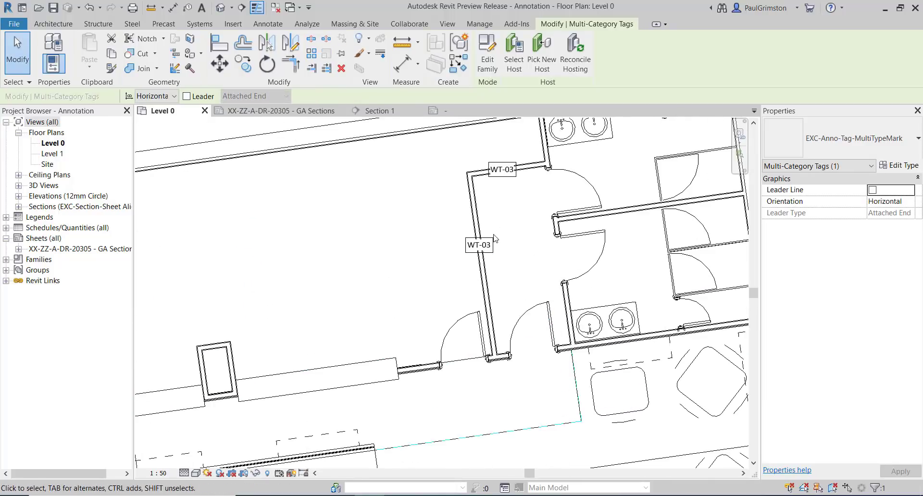
left_click(487, 57)
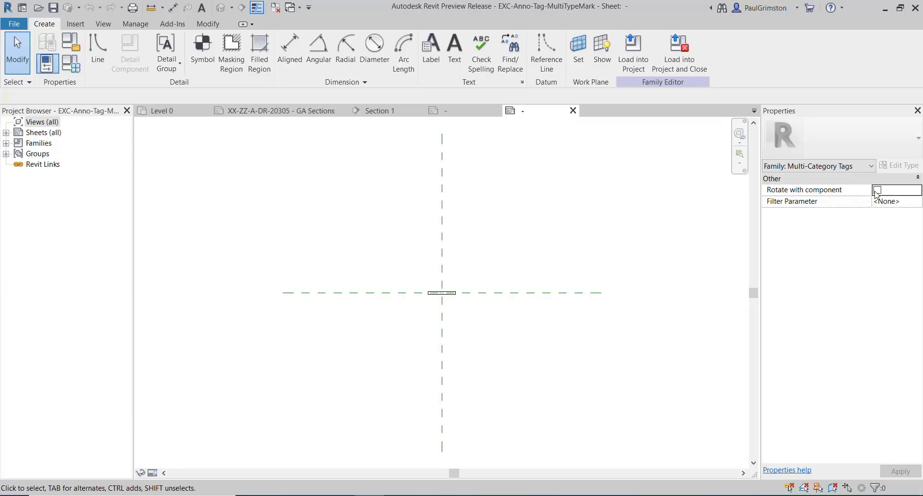
left_click(878, 189)
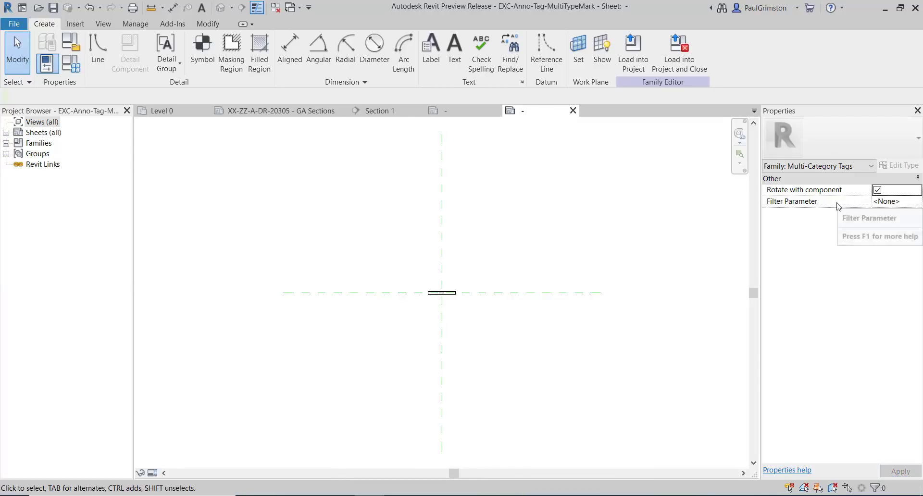
- Move the WA-05 label of the tag family 4 mm straight up from the horizontal reference plane
scroll(449, 301, "up", 3)
scroll(450, 300, "up", 5)
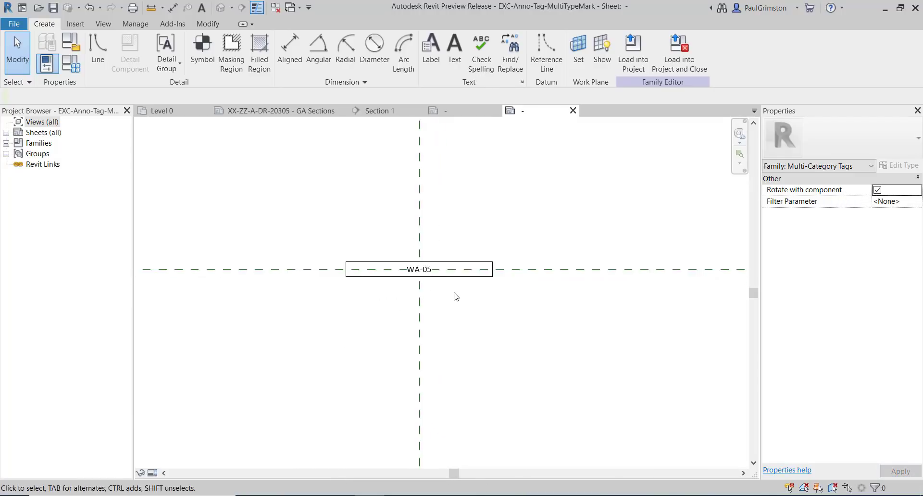
left_click(447, 278)
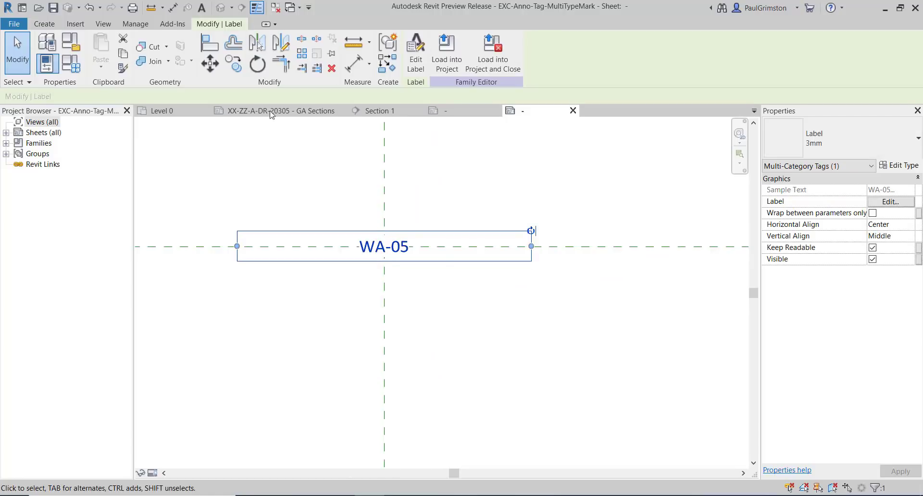
key("m")
key("v")
left_click(602, 355)
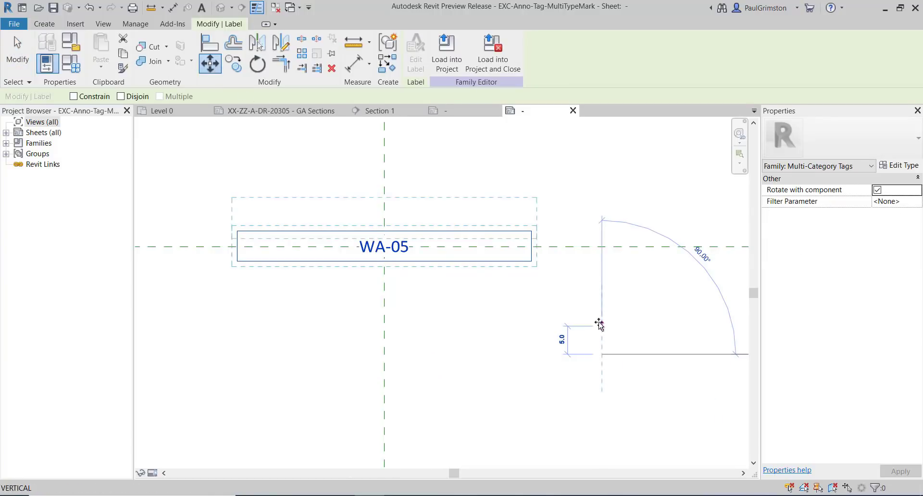
type("4")
key("Return")
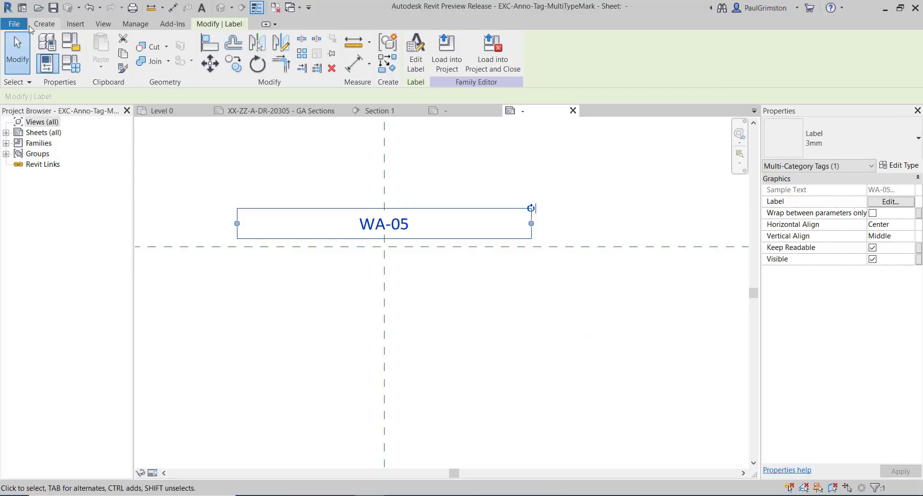
- Save the edited tag family as a new family file named EXC-Anno-Tag-MultiTypeMark-Aligned
left_click(15, 23)
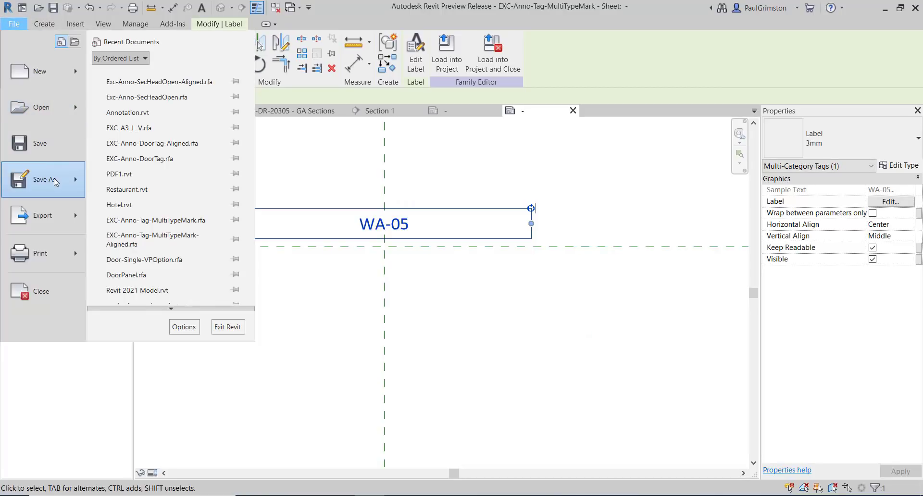
mouse_move(72, 185)
left_click(139, 168)
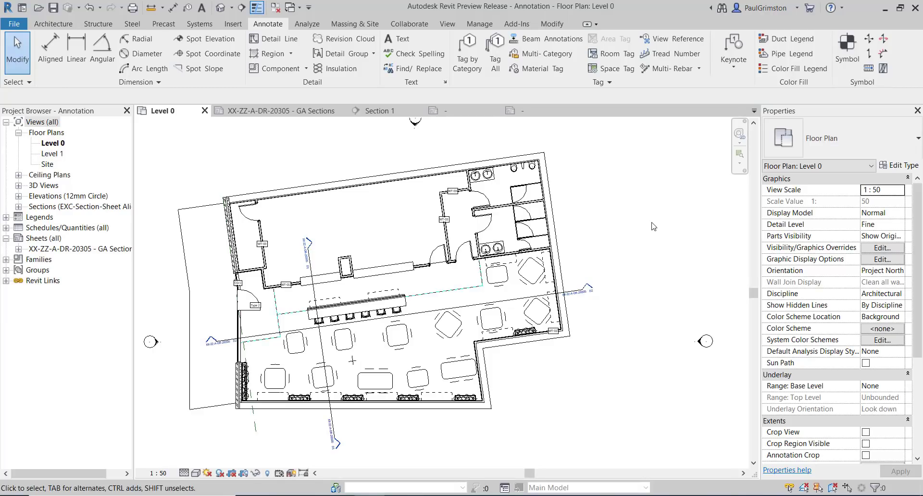
- Switch all multi-category tags visible in the Level 0 plan to the EXC-Anno-Tag-MultiTypeMark-Aligned type
left_click(445, 220)
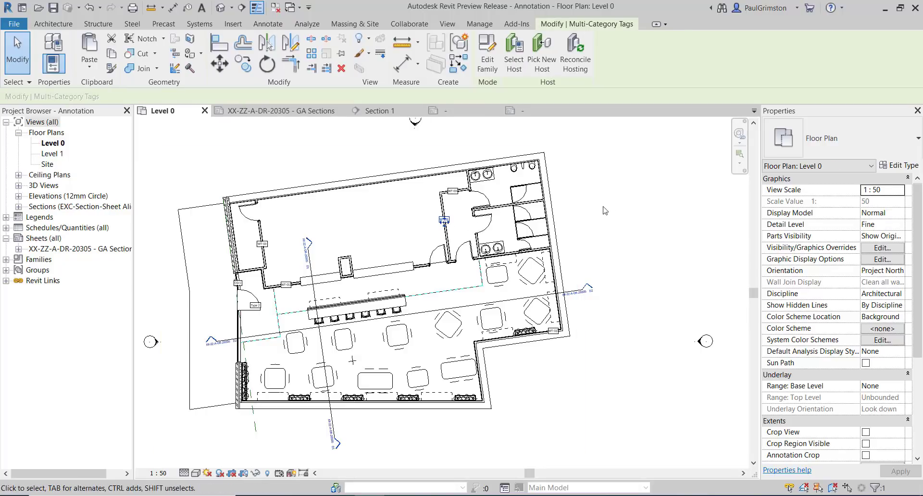
right_click(614, 203)
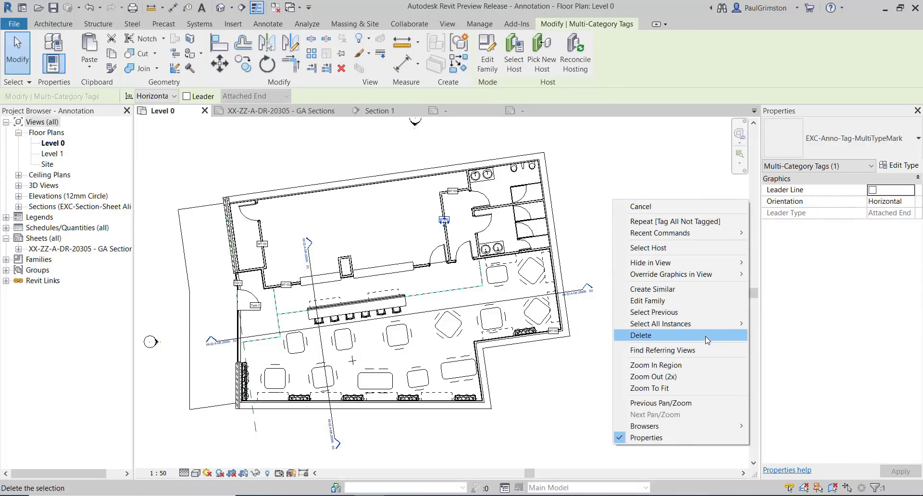
mouse_move(710, 329)
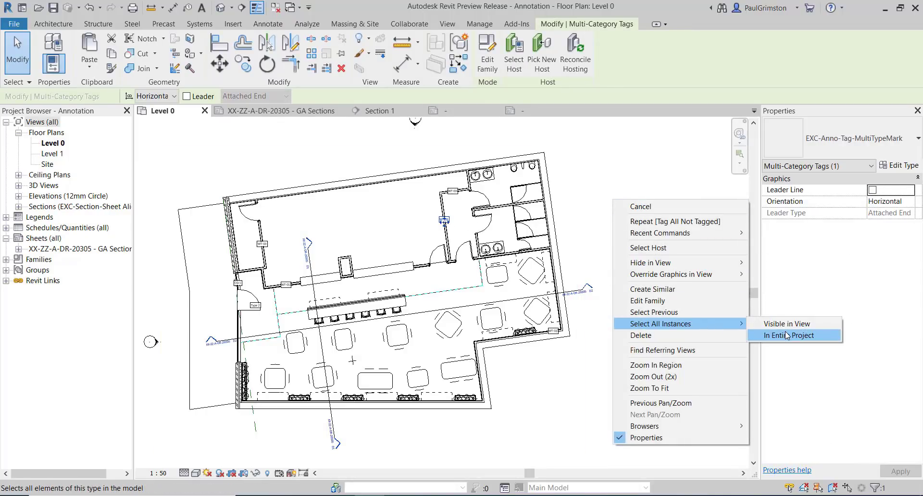
left_click(787, 335)
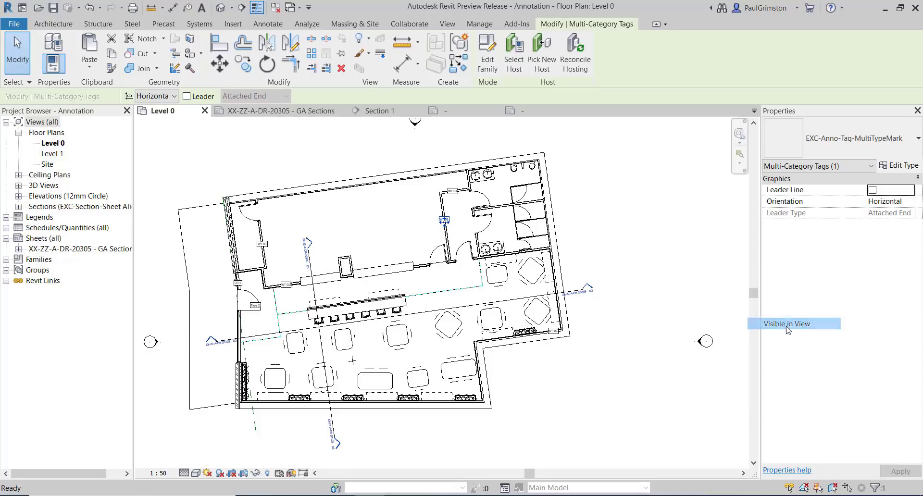
left_click(874, 145)
left_click(790, 228)
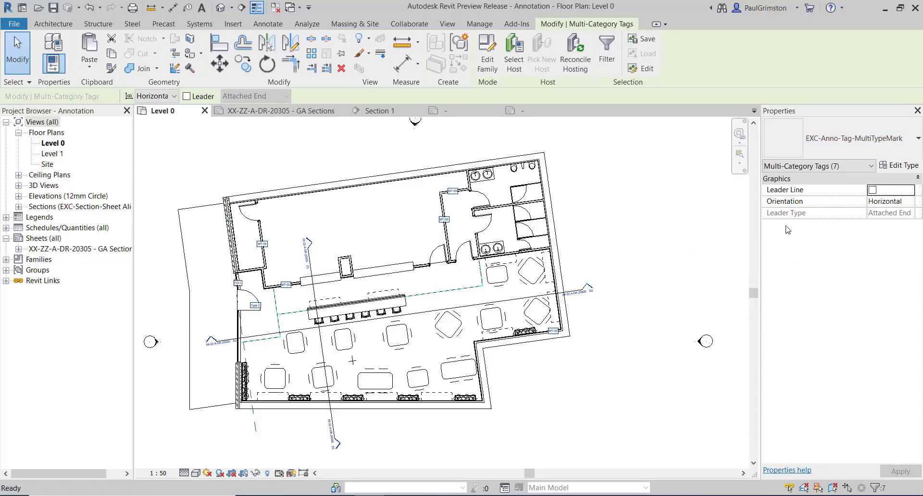
left_click(645, 224)
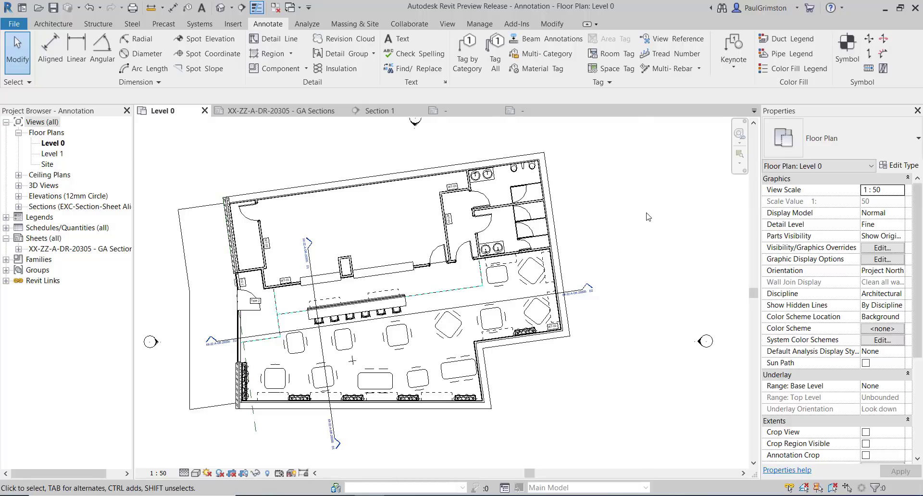
- Tag all untagged walls in the current view, including linked-file elements, with the EXC-Anno-WallTag-Aligned tag
key("t")
key("g")
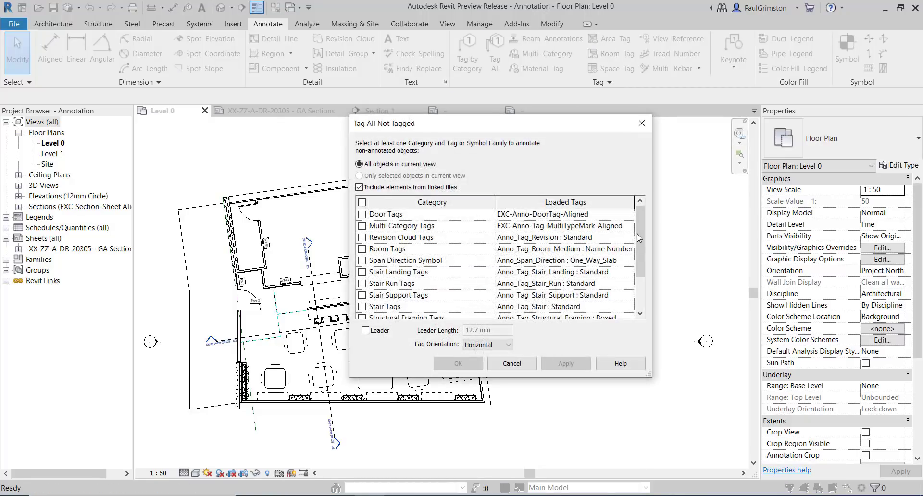
scroll(638, 238, "down", 2)
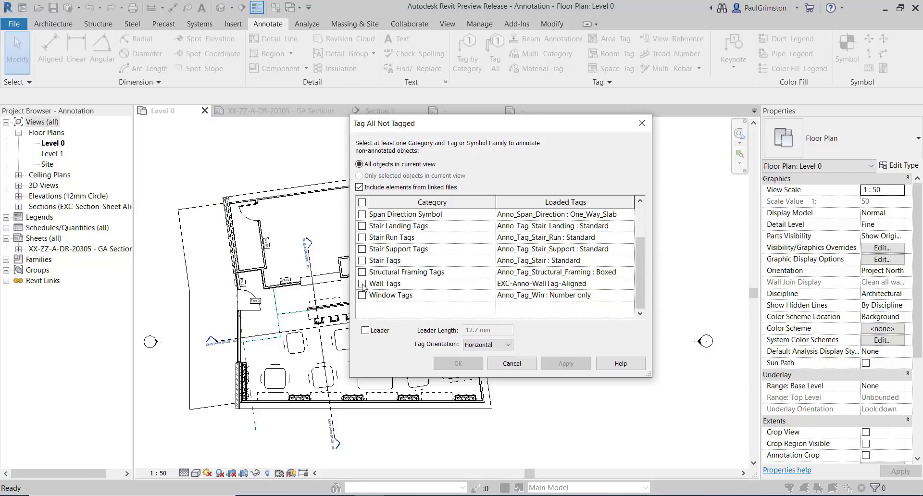
left_click(362, 284)
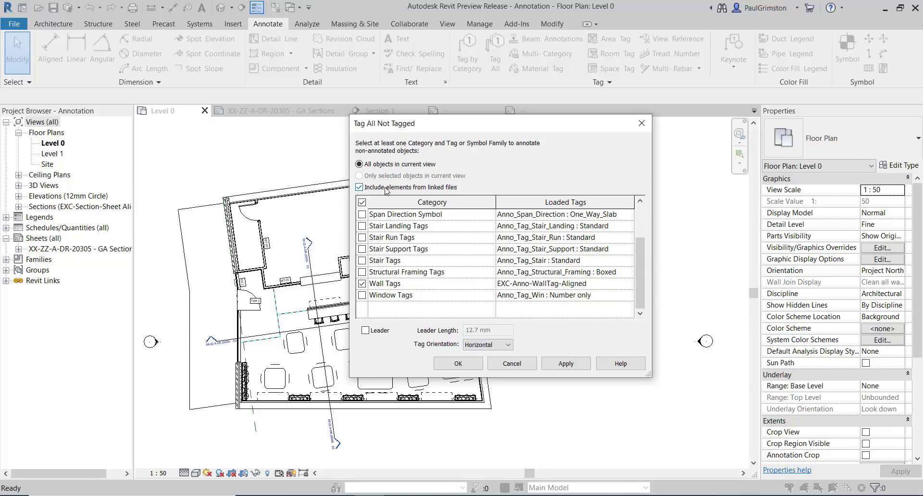
left_click(458, 364)
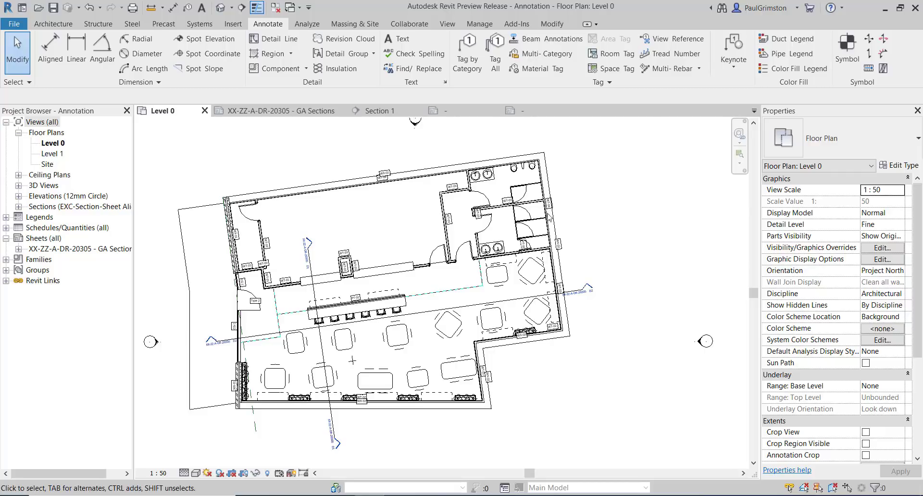
- Examine how the wall tags align with their walls from the washrooms across to the entrance and the bar
scroll(457, 209, "up", 5)
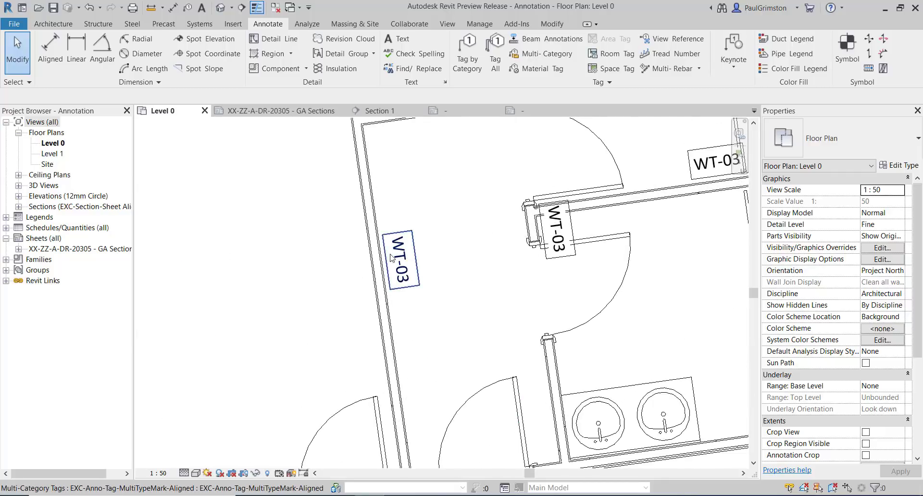
middle_click_drag(434, 208, 524, 155)
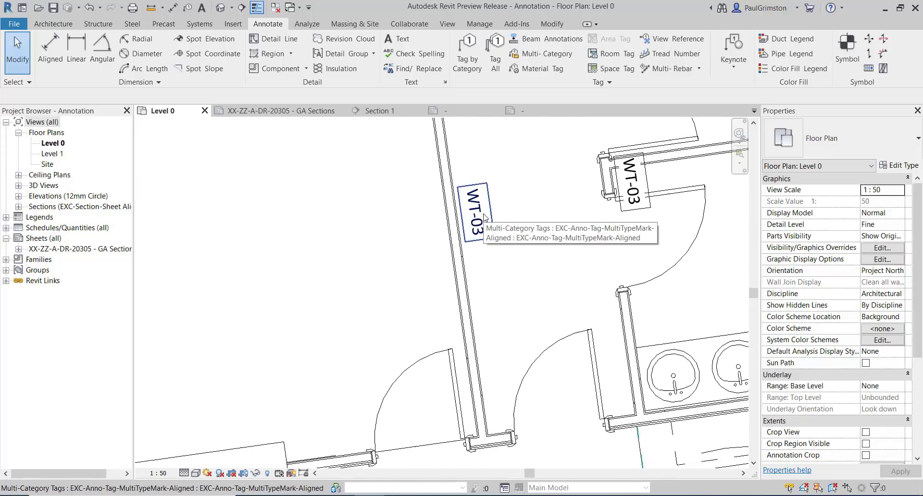
scroll(484, 218, "down", 2)
middle_click_drag(354, 232, 535, 180)
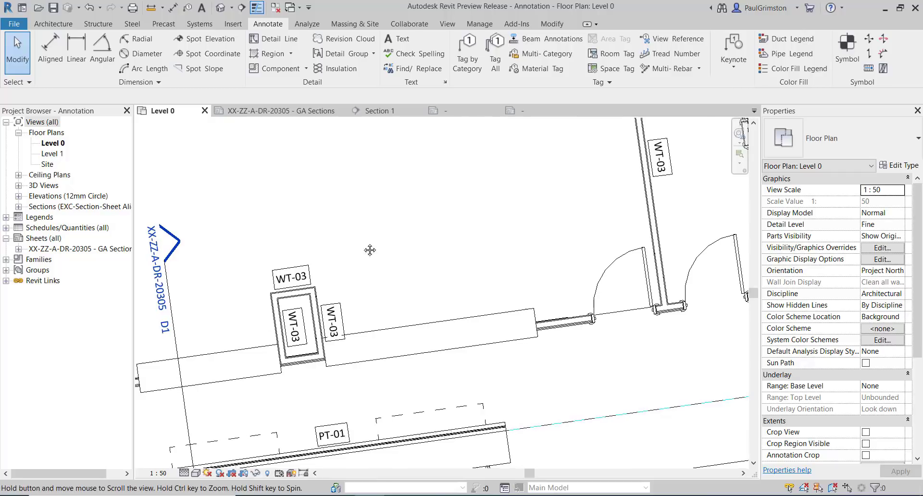
middle_click_drag(370, 250, 566, 224)
middle_click_drag(270, 212, 358, 281)
middle_click_drag(319, 198, 222, 116)
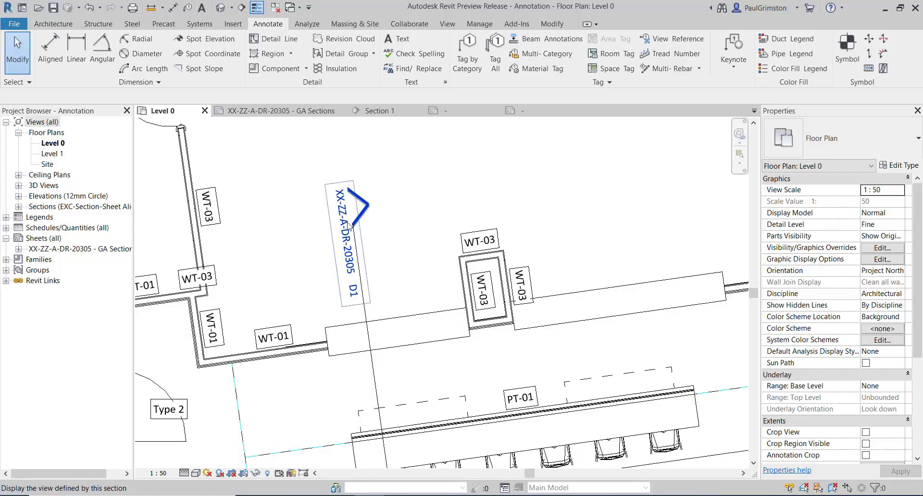
middle_click_drag(408, 261, 434, 253)
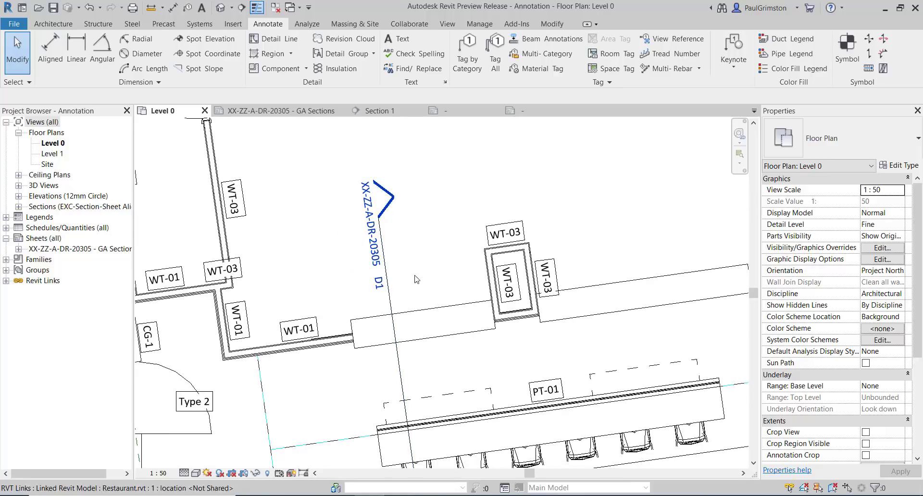
middle_click_drag(437, 230, 432, 177)
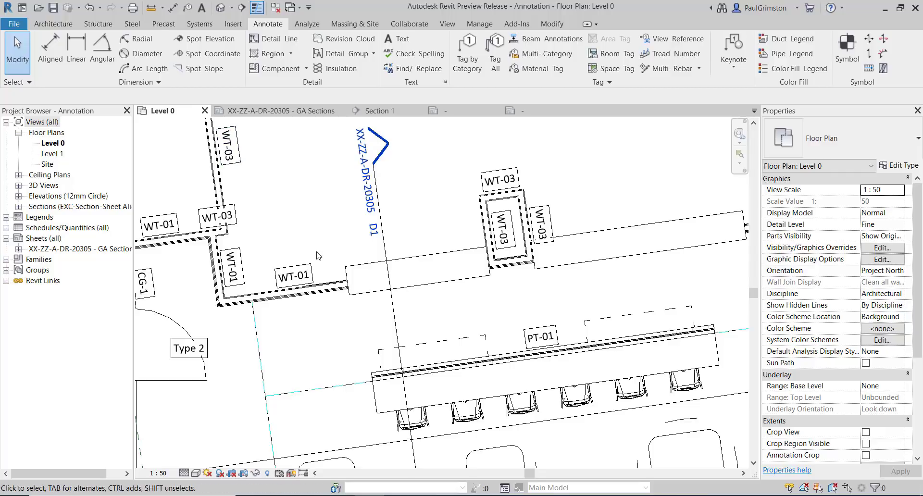
scroll(553, 204, "down", 3)
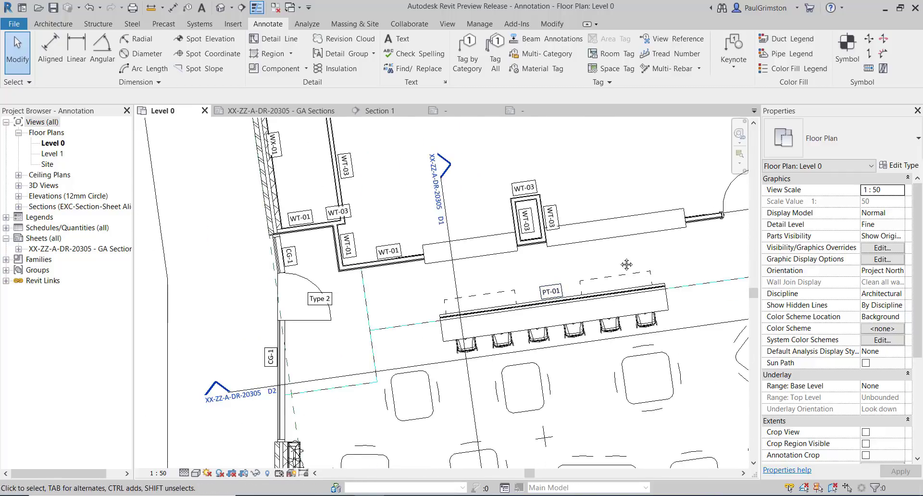
middle_click_drag(621, 269, 446, 248)
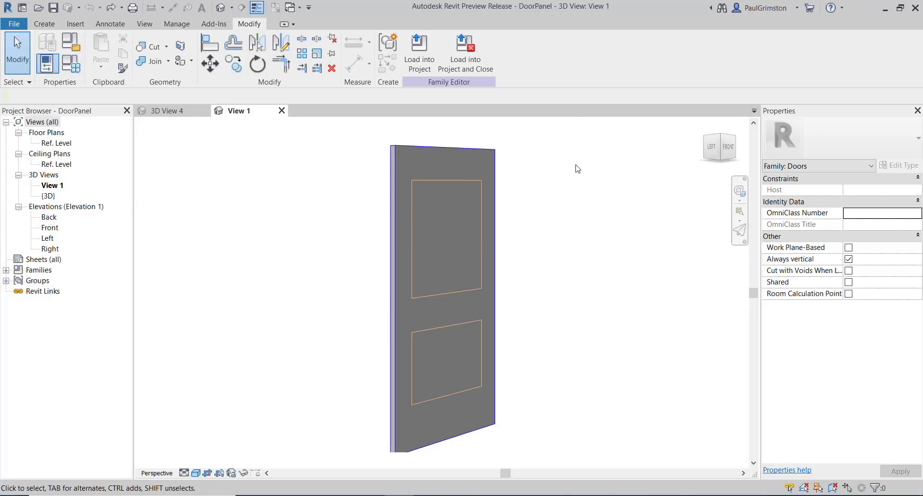
- Inspect the upper and lower void extrusions of the DoorPanel family in the 3D view
left_click(443, 178)
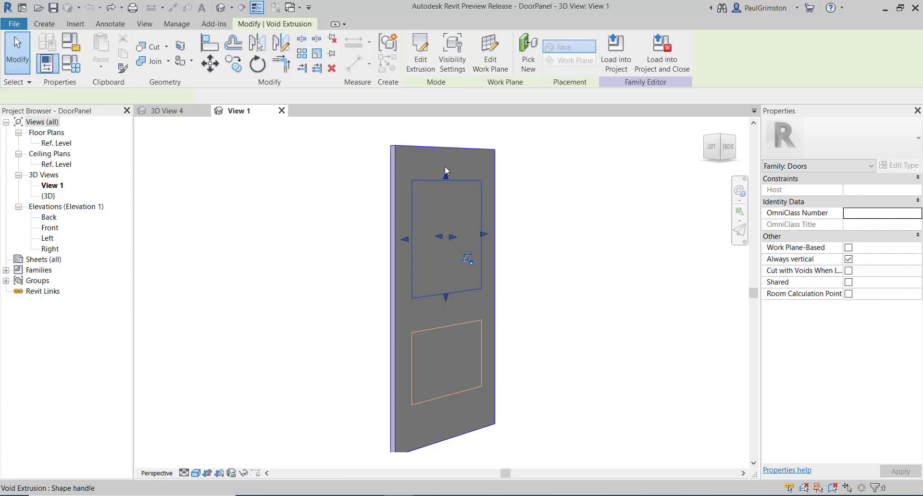
left_click(457, 321)
left_click(552, 269)
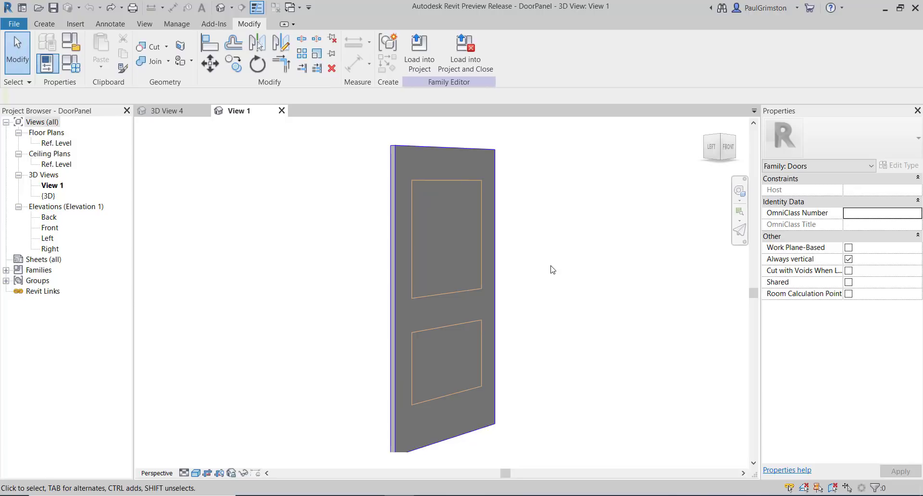
- Turn Cuts Geometry off and back on for the door panel's upper void extrusion
left_click(454, 178)
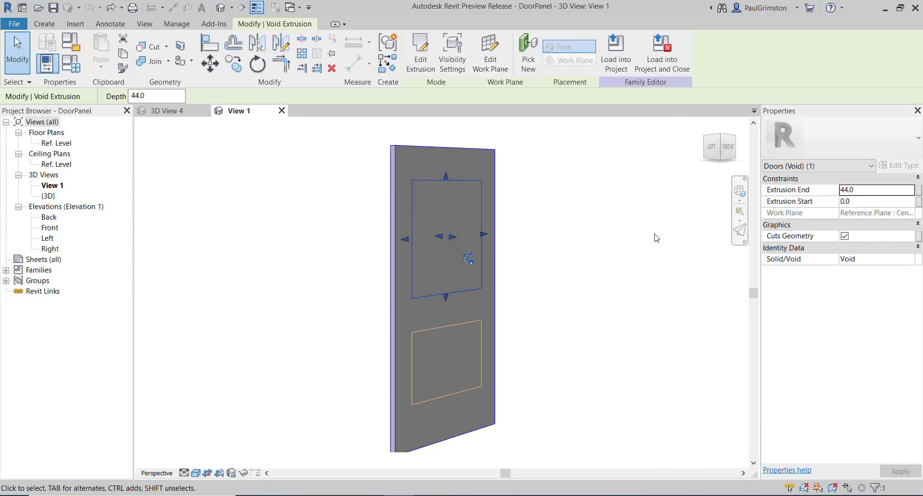
left_click(845, 236)
left_click(697, 272)
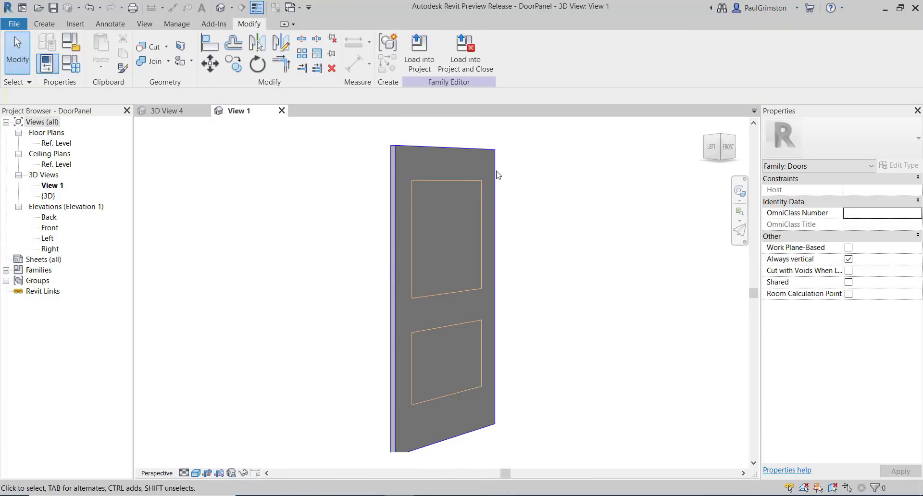
left_click(463, 182)
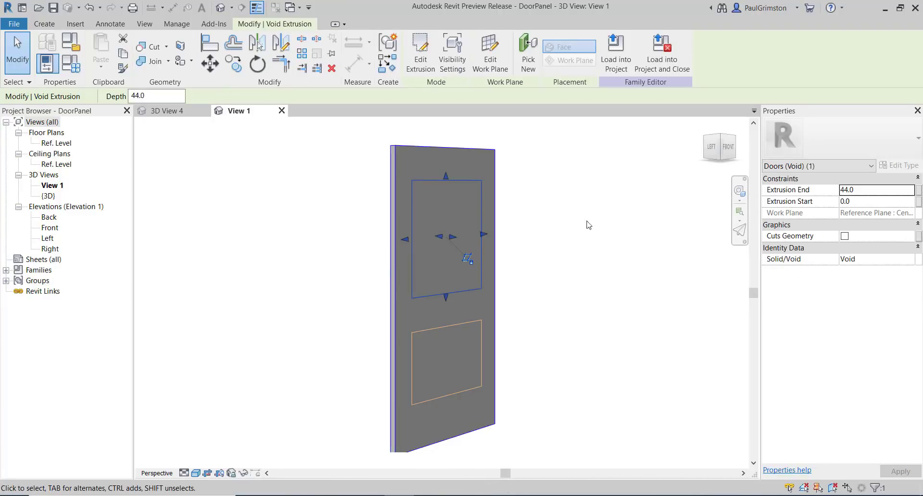
left_click(844, 236)
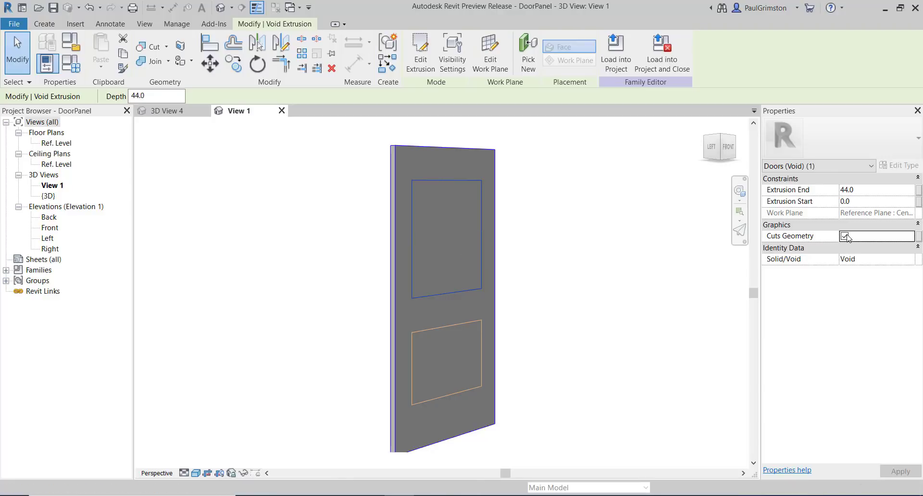
- Associate the Cuts Geometry property of the upper void extrusion with the Top Panel family parameter
left_click(919, 236)
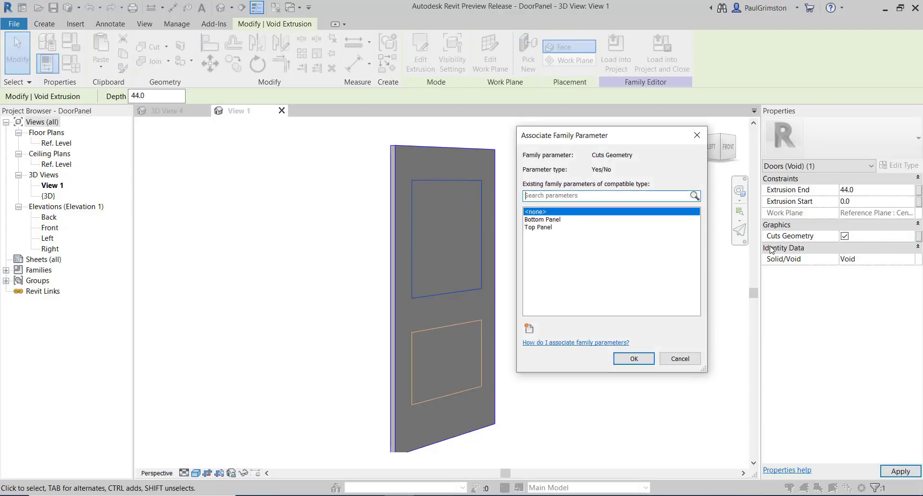
left_click(531, 228)
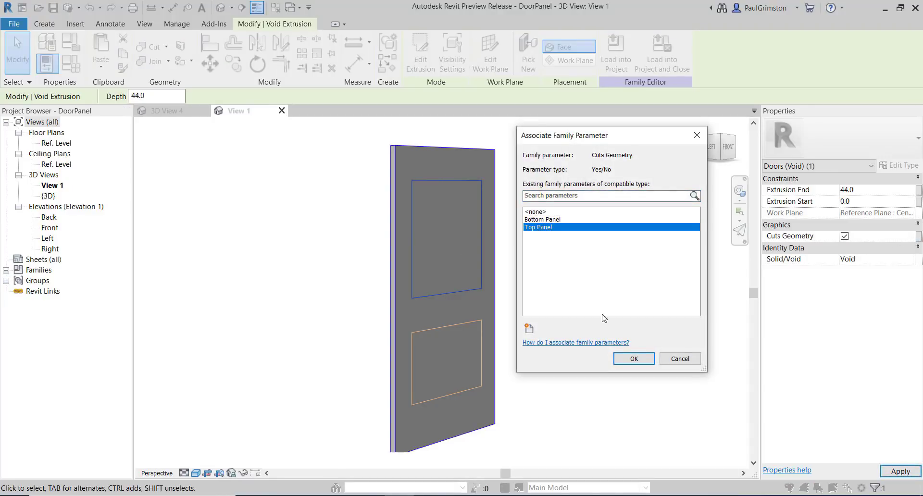
left_click(633, 359)
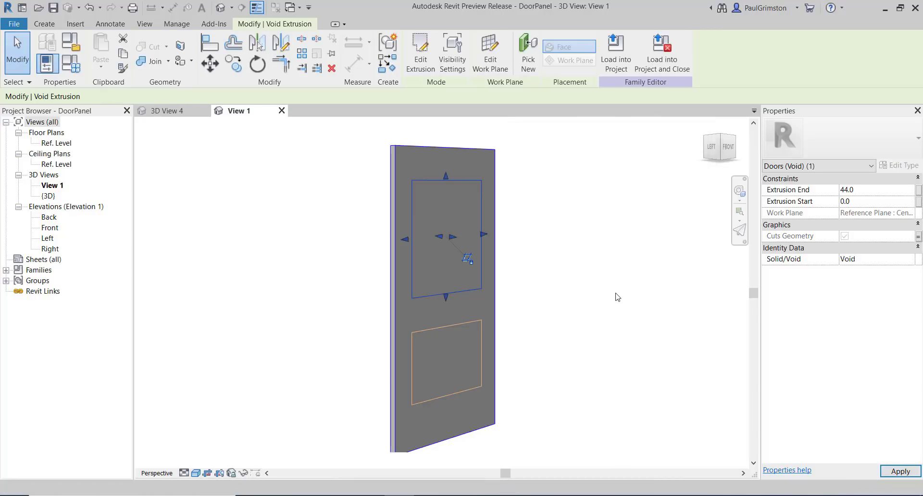
left_click(575, 258)
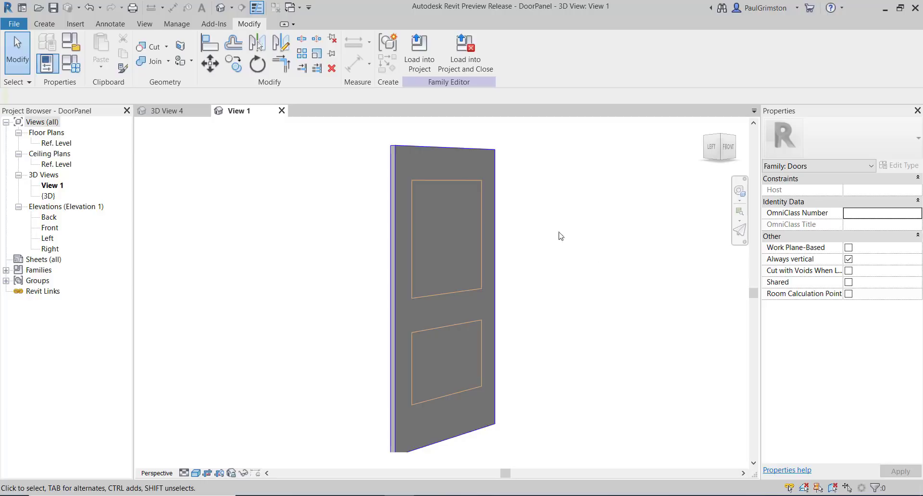
- Temporarily hide the door leaf and voids, and check which family parameter controls the upper glass extrusion's visibility
left_click(416, 178)
left_click(411, 146, "ctrl")
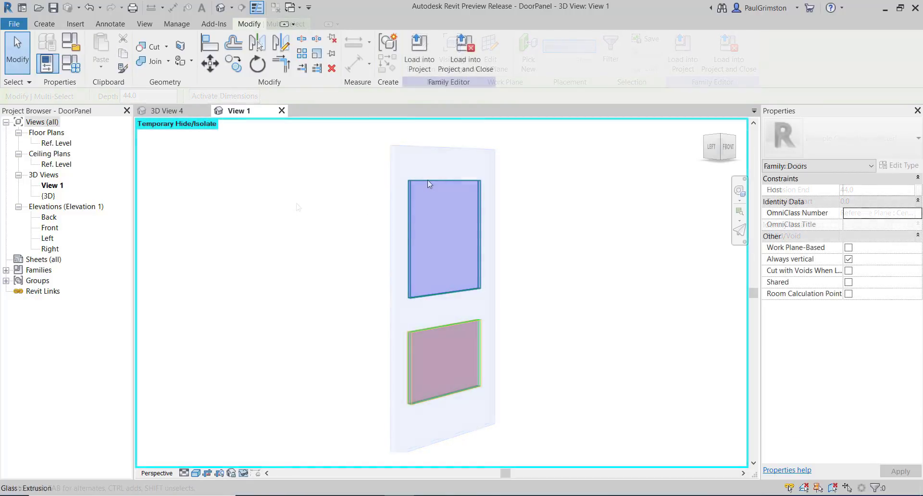
left_click(427, 180)
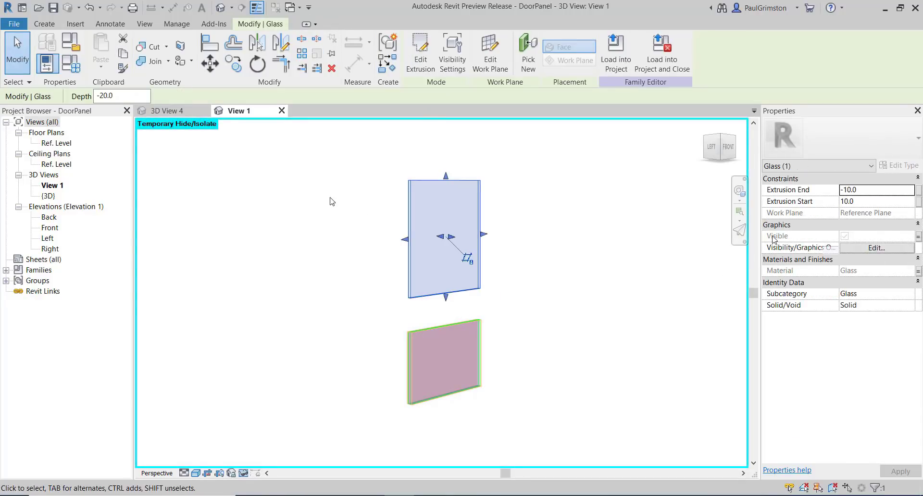
left_click(919, 236)
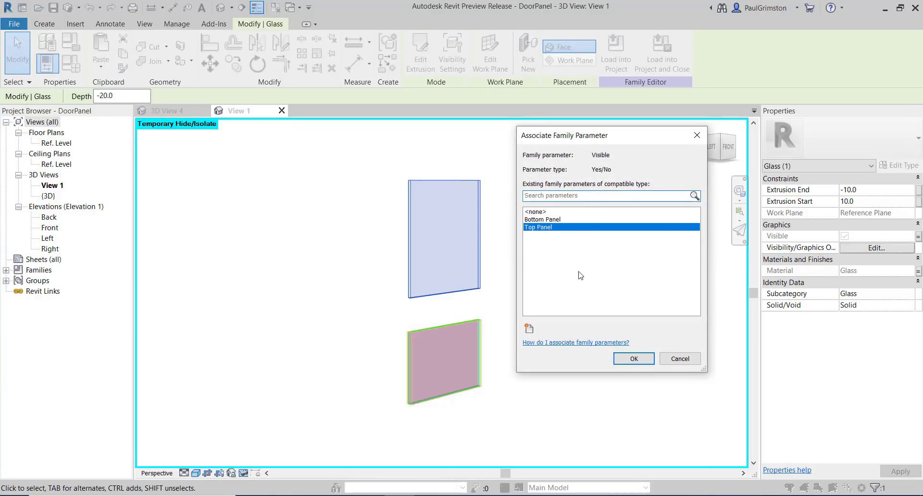
left_click(679, 358)
key("Escape")
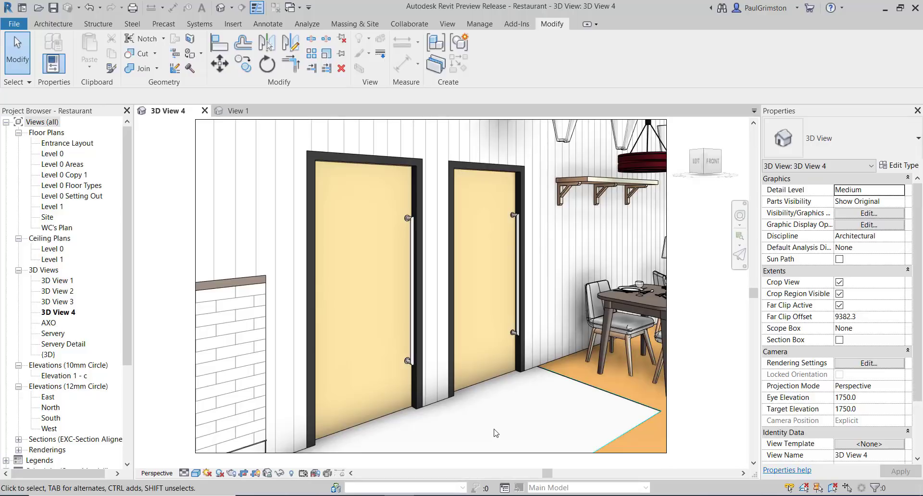
- Turn on the Upper VP and Lower VP options for door D-03, and select door D-02 to view its panel options
left_click(512, 330)
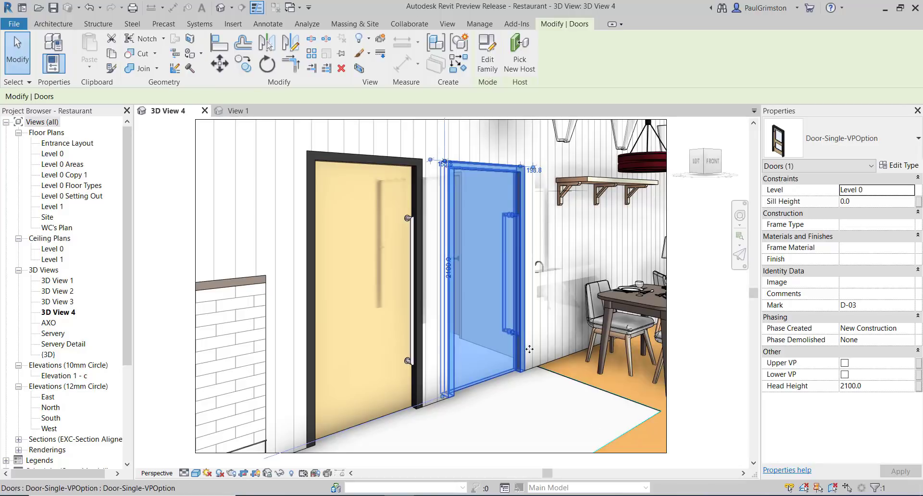
left_click(846, 364)
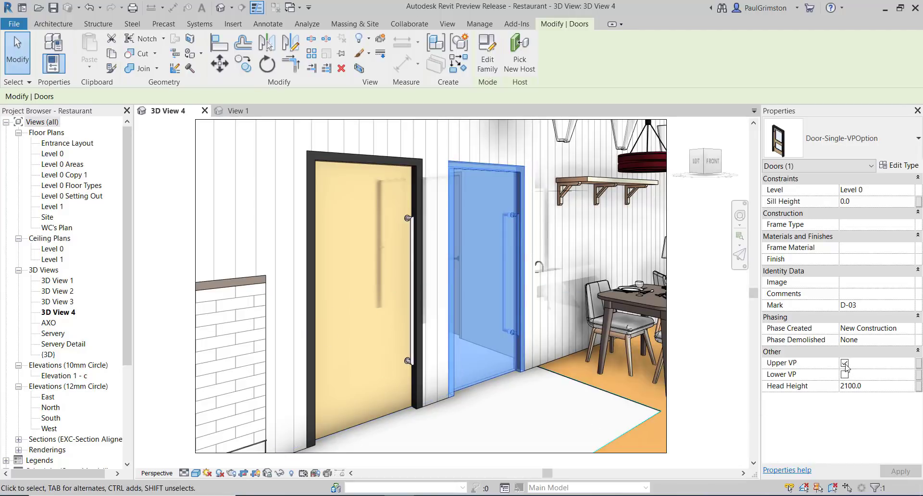
left_click(846, 374)
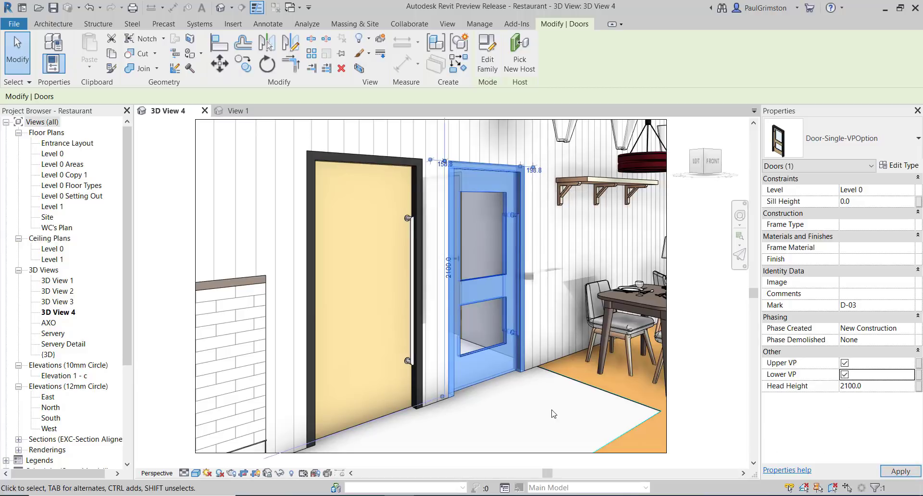
key("Escape")
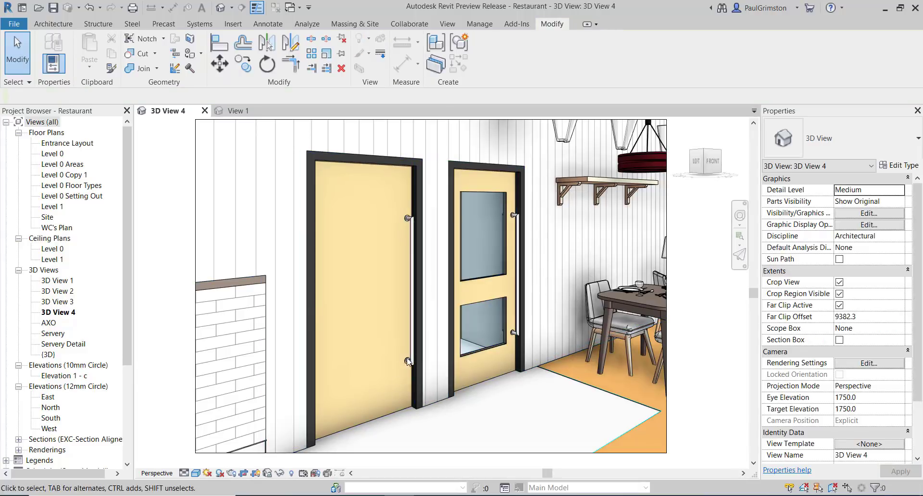
left_click(396, 411)
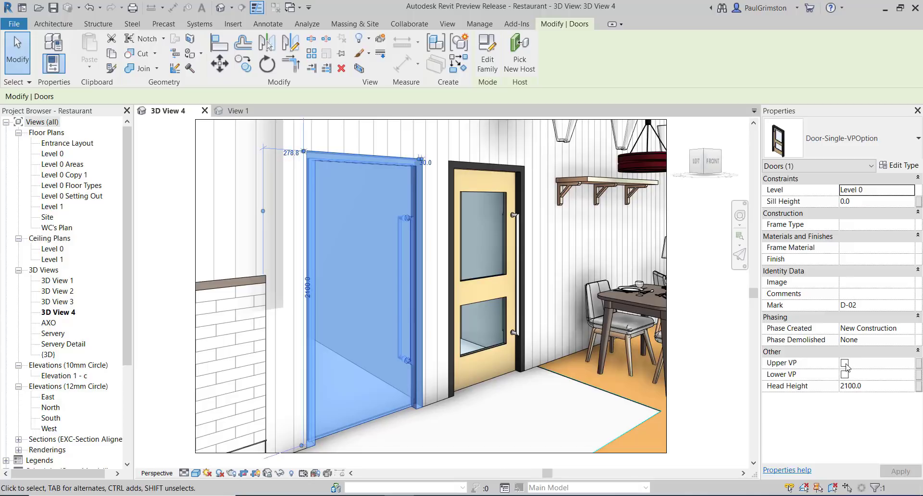
key("Escape")
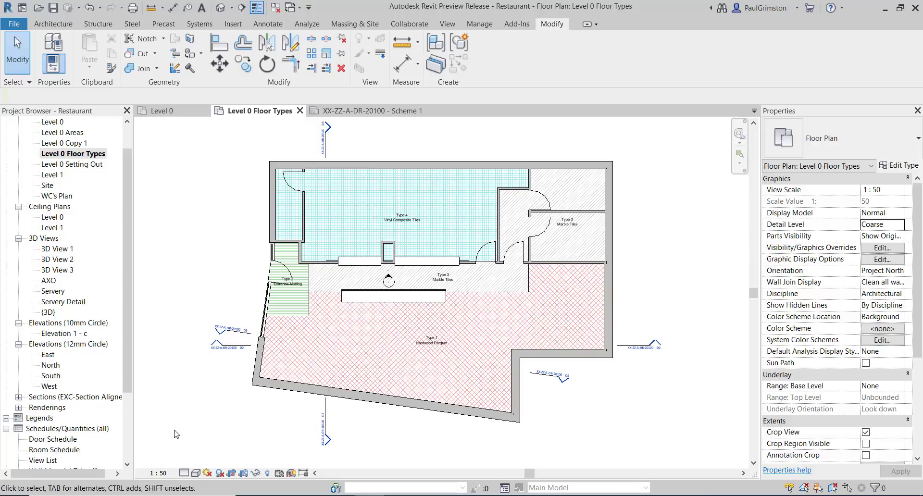
- Review the floor type filters in the visibility/graphic overrides of the Level 0 Floor Types plan
key("v")
key("g")
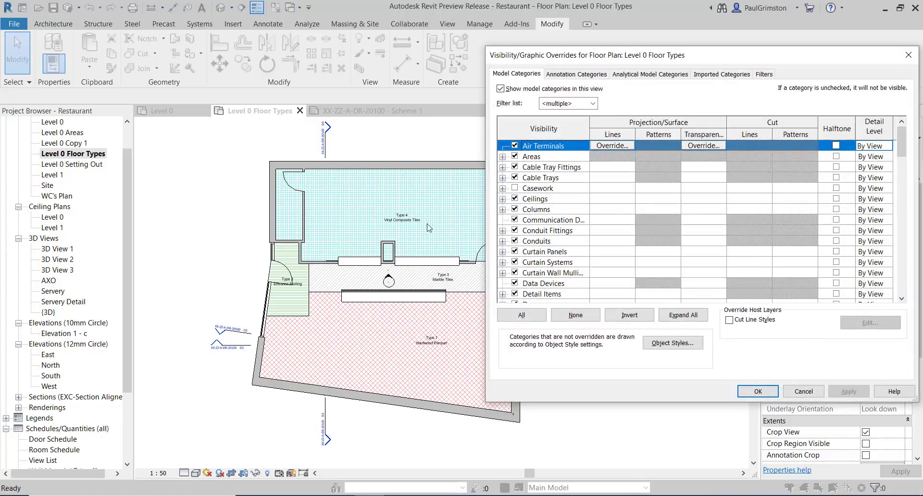
left_click_drag(718, 54, 445, 47)
left_click(492, 68)
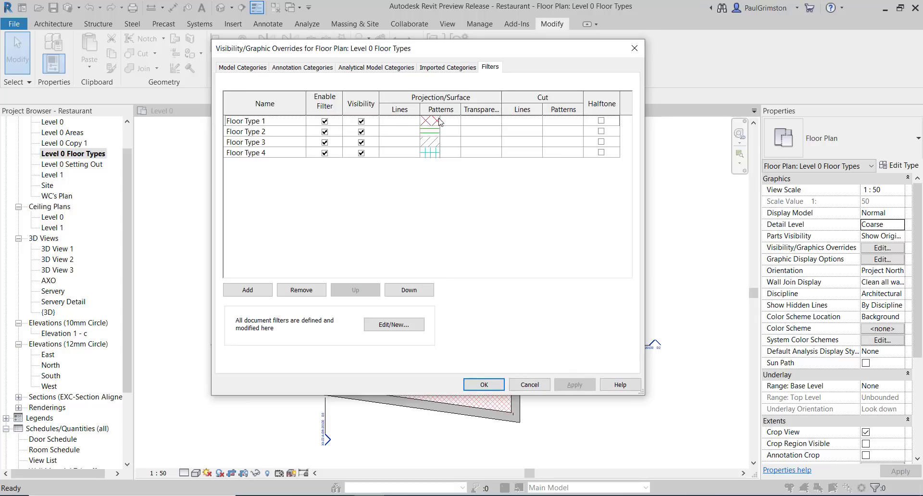
left_click_drag(413, 53, 667, 84)
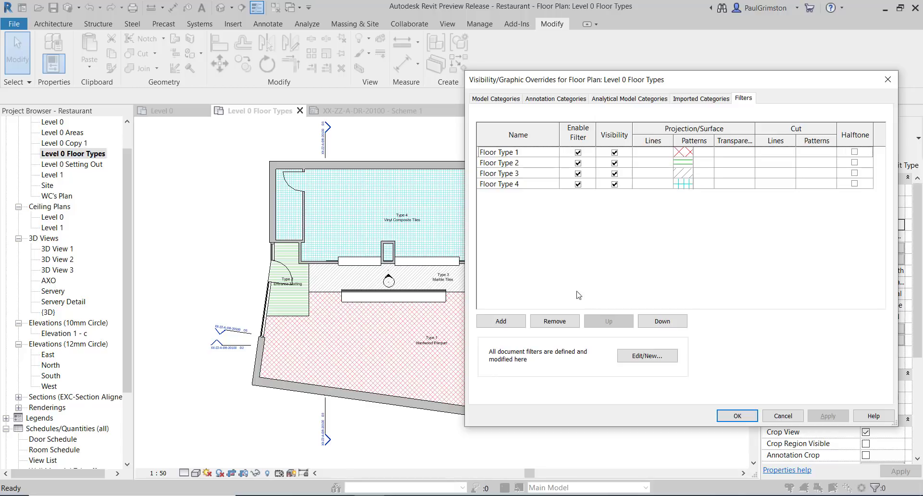
left_click(511, 185)
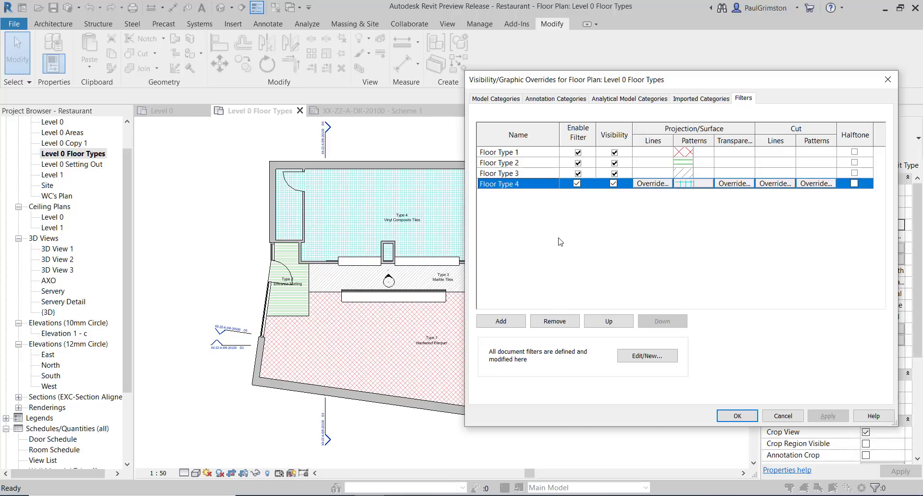
- Disable the Floor Type 1, 2, 3 and 4 filters and apply the change to the plan
left_click(578, 152)
left_click(578, 163)
left_click(579, 173)
left_click(577, 183)
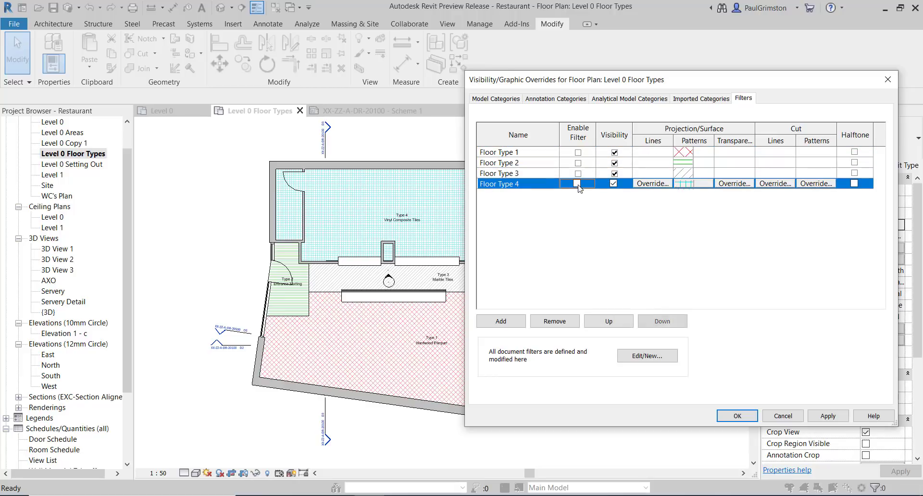
left_click(828, 416)
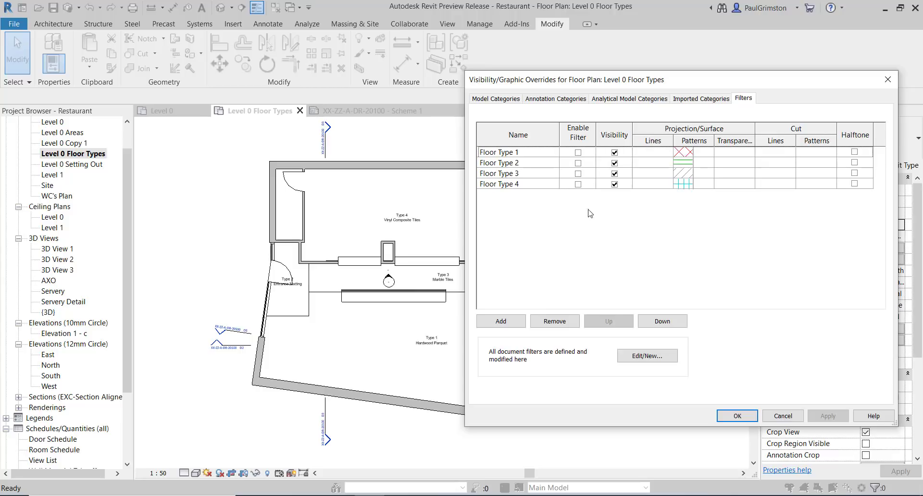
- Enable the Floor Type 1, 2, 3 and 4 filters again and apply them to the plan
left_click(578, 152)
left_click(578, 162)
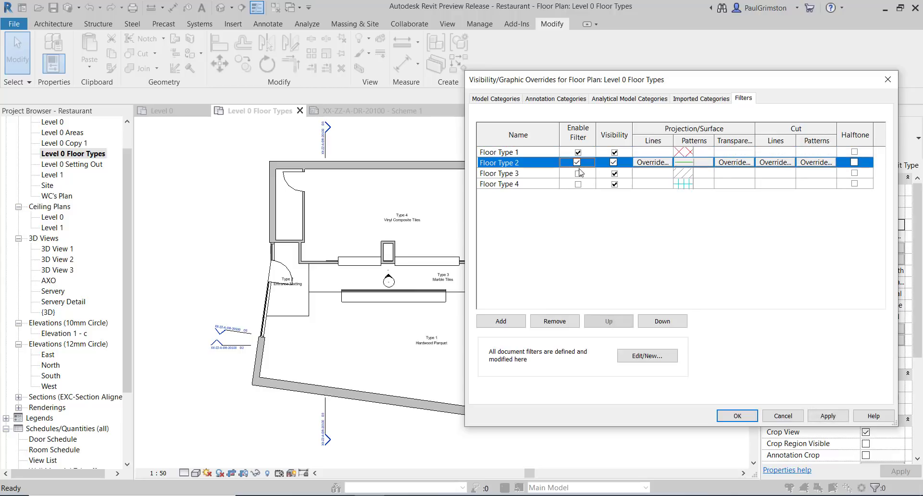
left_click(578, 174)
left_click(577, 184)
left_click(828, 416)
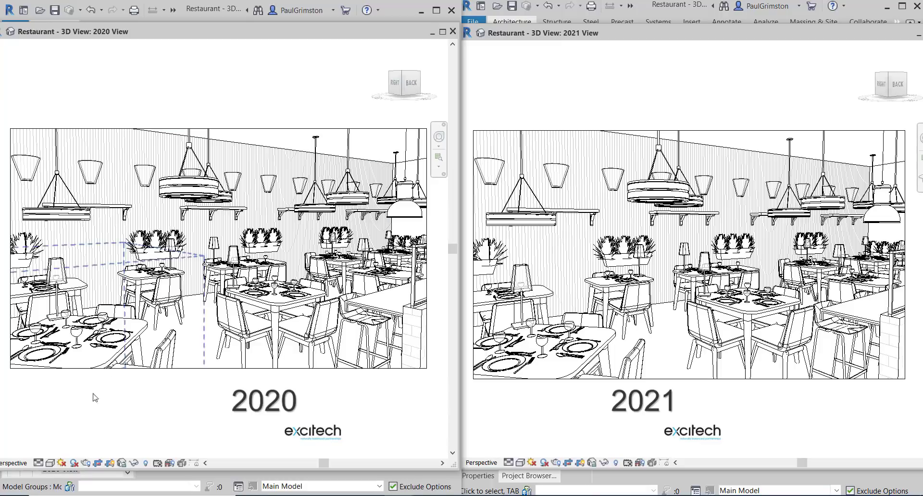
- Compare the visual styles offered for the 2020 view with those offered for the 2021 view
left_click(50, 464)
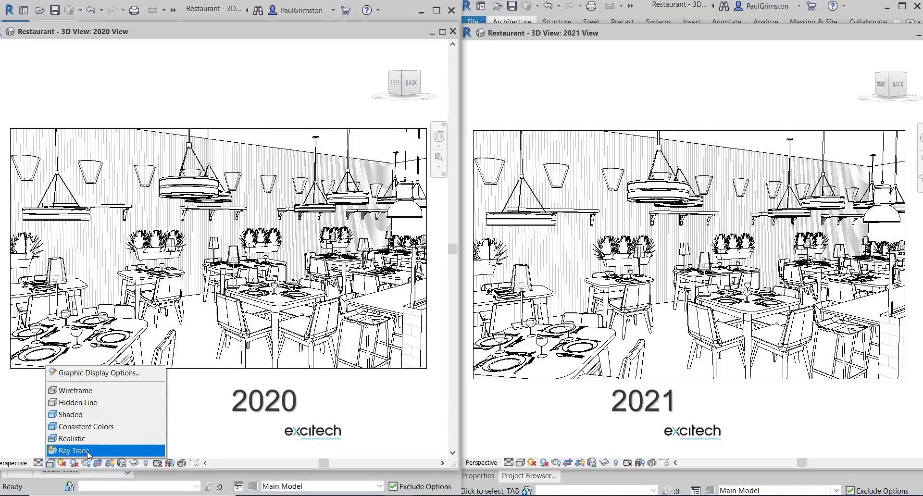
left_click(285, 427)
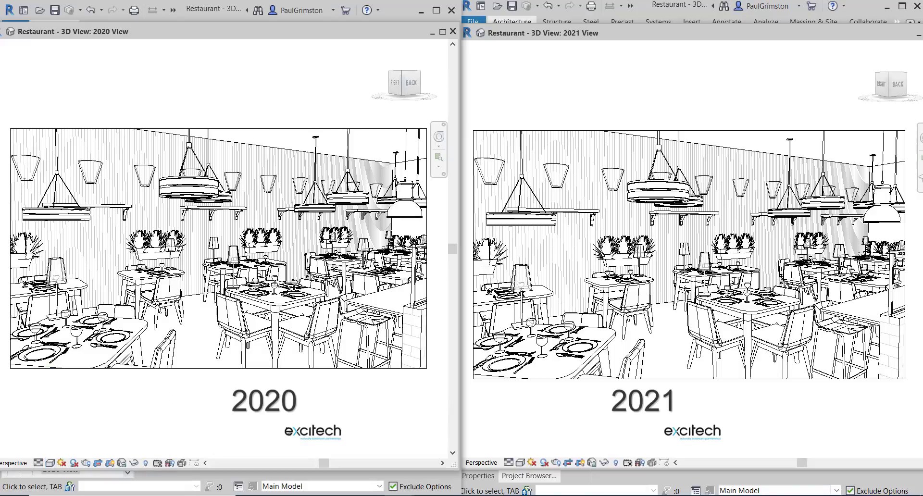
left_click(522, 464)
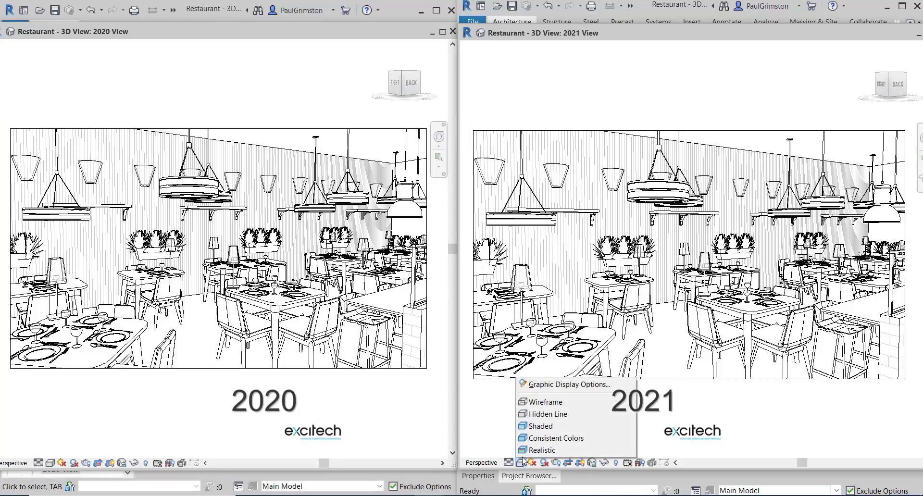
left_click(307, 406)
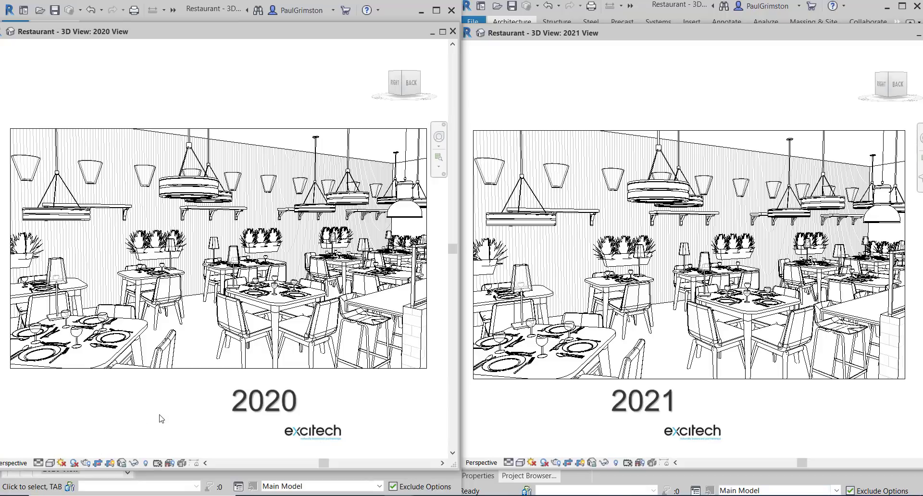
- Set the 2020 view's model display style to Realistic, and try Enable Photographic Exposure on and off
key("g")
key("d")
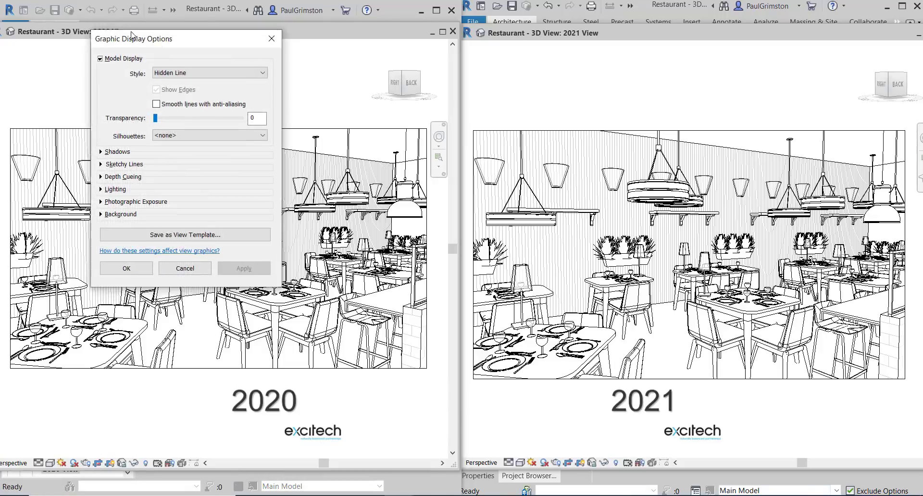
left_click_drag(131, 34, 92, 16)
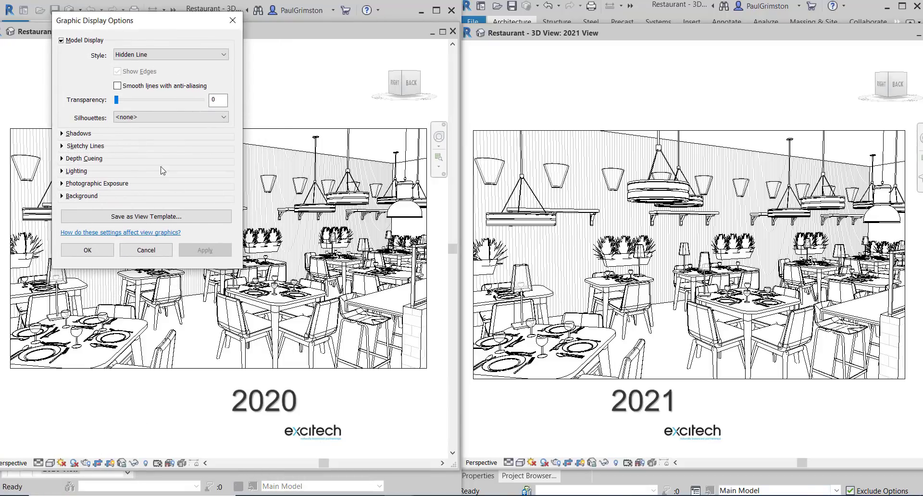
left_click(62, 184)
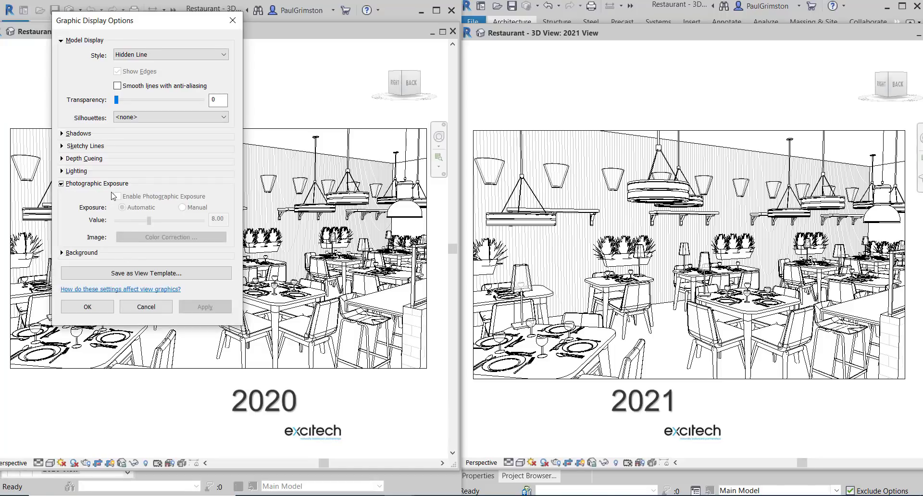
left_click(174, 55)
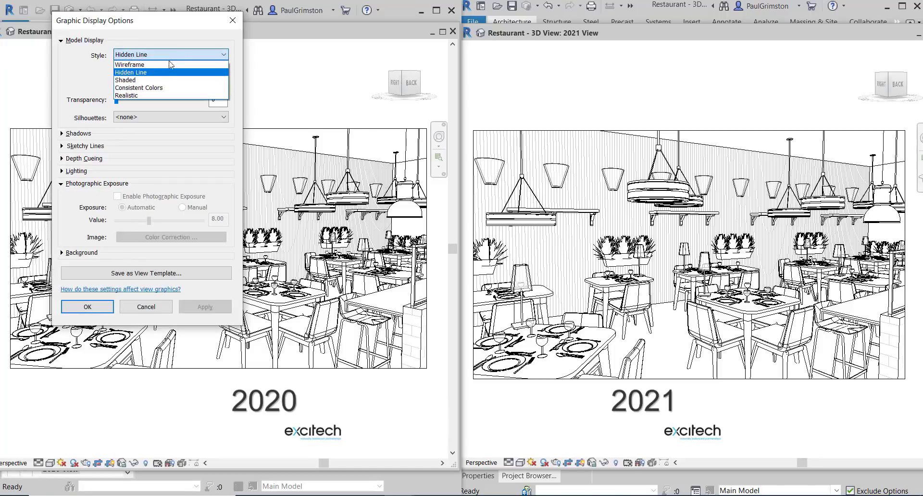
left_click(142, 96)
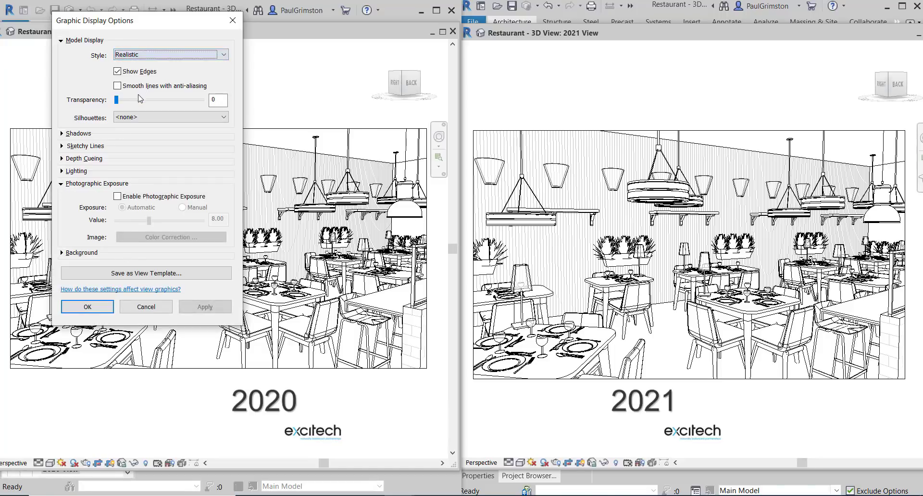
left_click(118, 198)
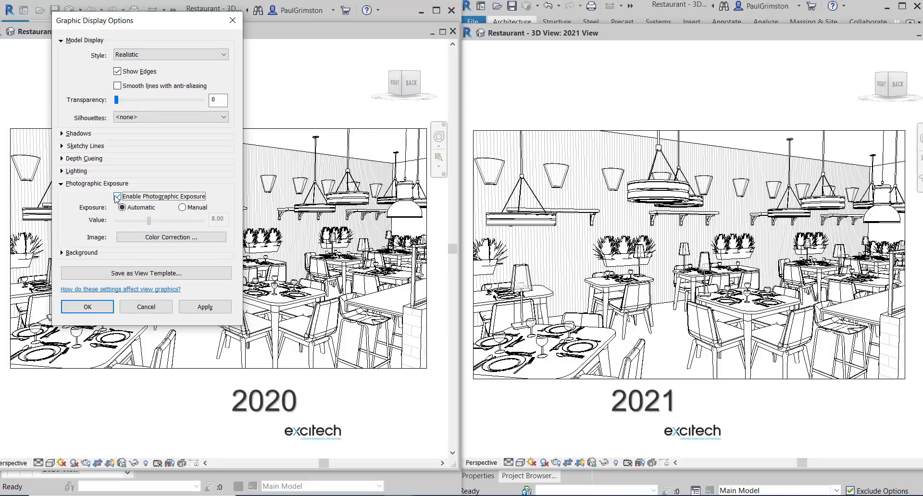
left_click(118, 197)
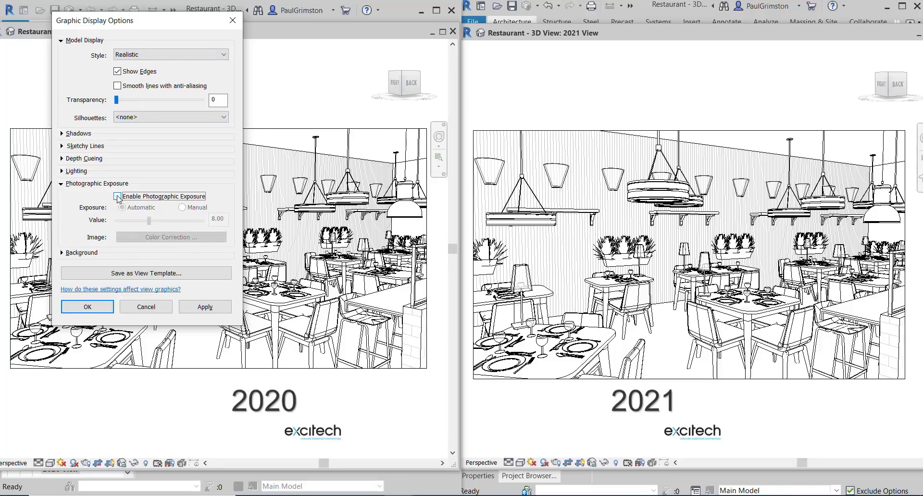
- Set the 2021 view's model display style to Realistic, expand its Realistic exposure settings, and apply the change
left_click(609, 430)
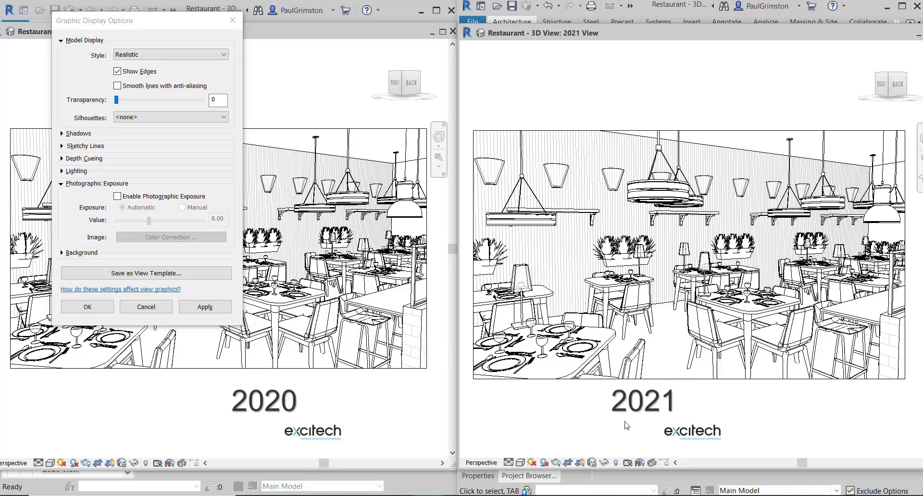
key("g")
key("d")
left_click_drag(819, 44, 654, 25)
left_click(693, 63)
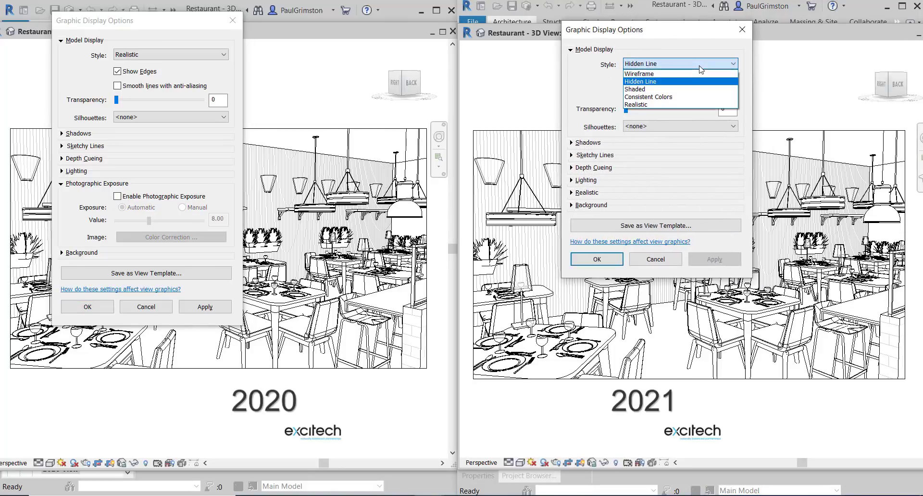
left_click(666, 104)
left_click(572, 193)
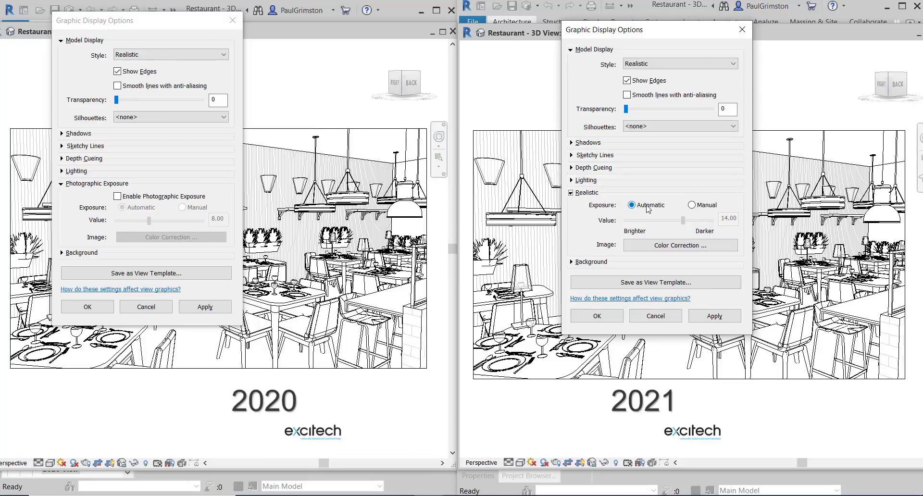
left_click(715, 315)
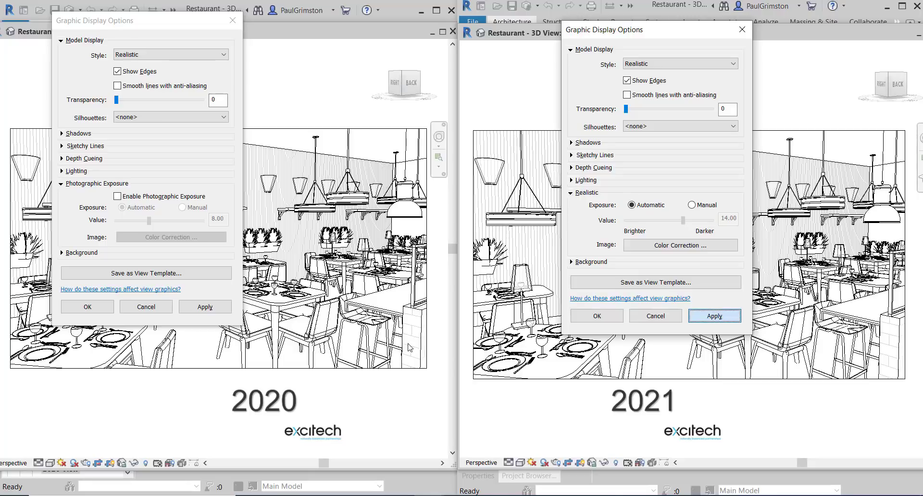
- Apply the Realistic style to the 2020 view and close the Graphic Display Options of both views
left_click(212, 410)
left_click(204, 309)
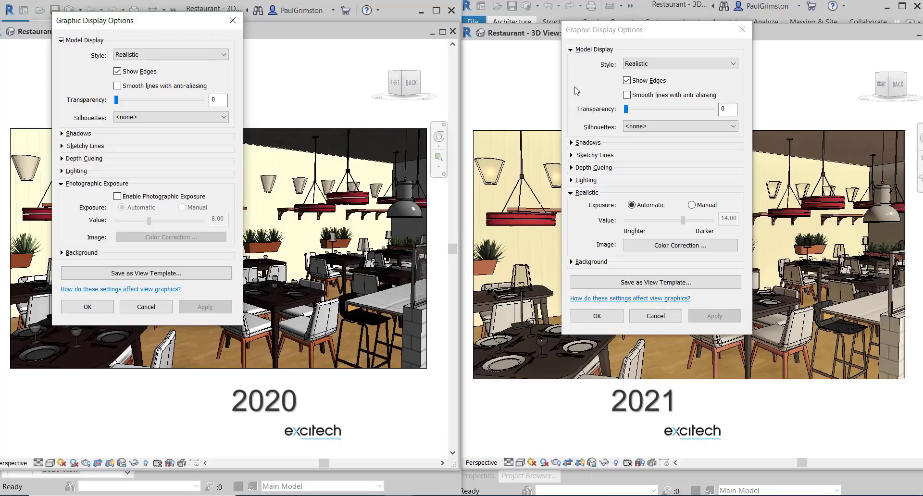
left_click_drag(625, 30, 707, 112)
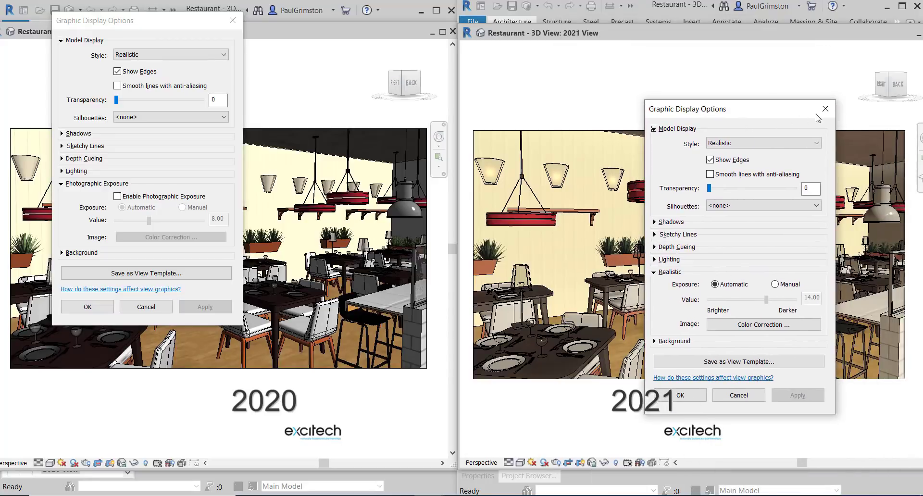
left_click(826, 109)
left_click(233, 23)
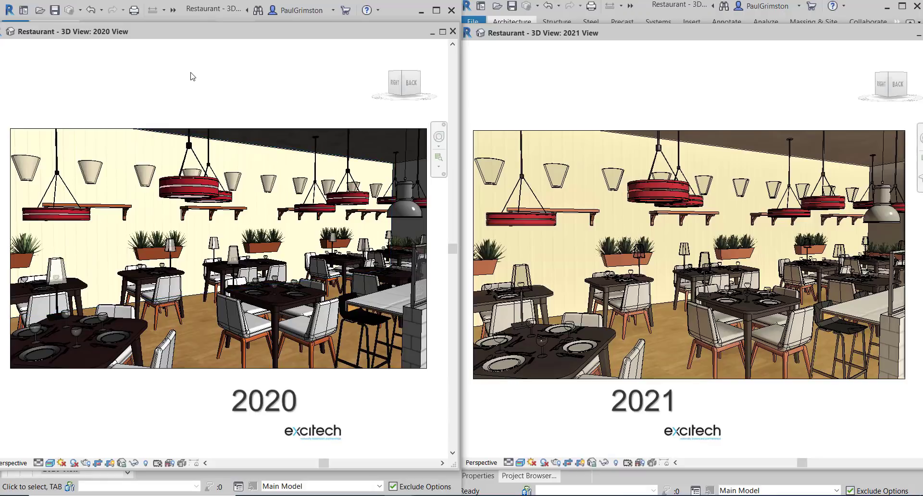
- Set the 2020 view's lighting scheme to Interior: Artificial only, expand its Photographic Exposure settings, and apply the change
key("g")
key("d")
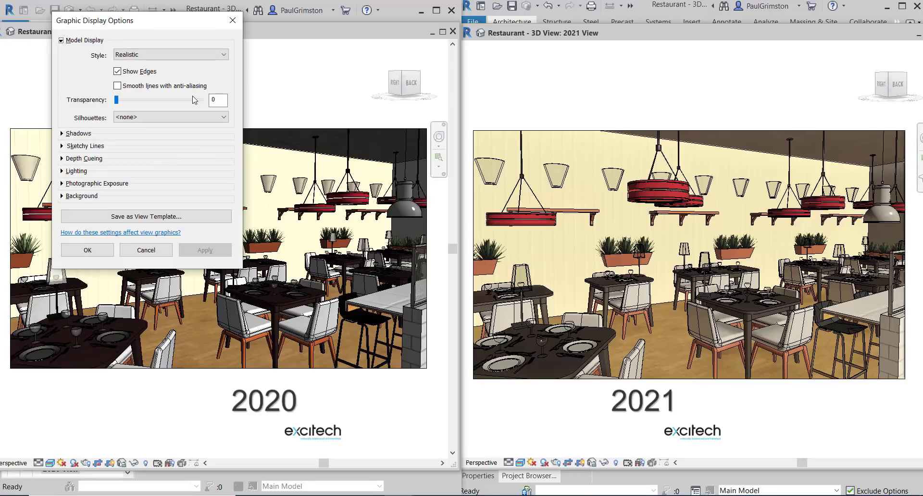
left_click(62, 172)
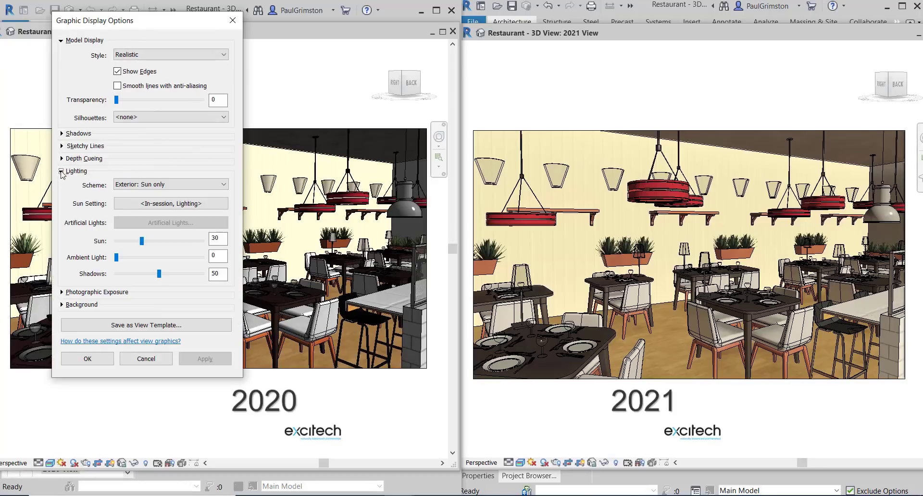
left_click(172, 185)
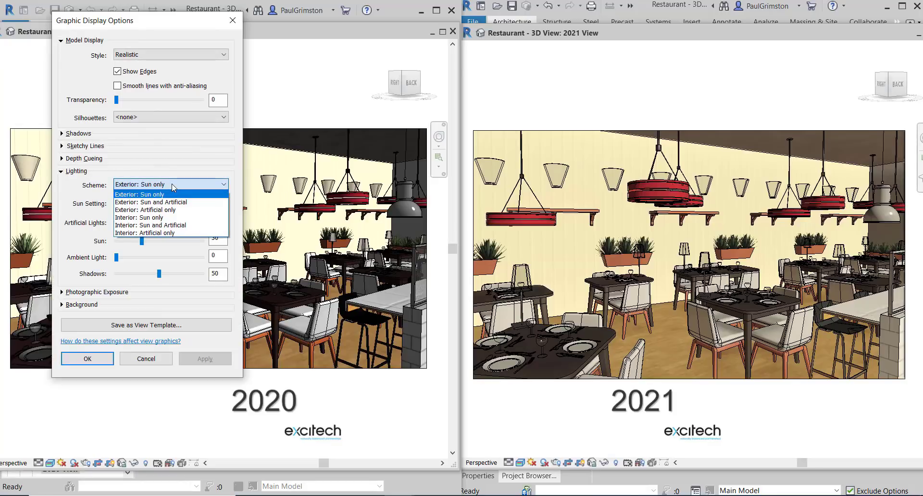
left_click(163, 232)
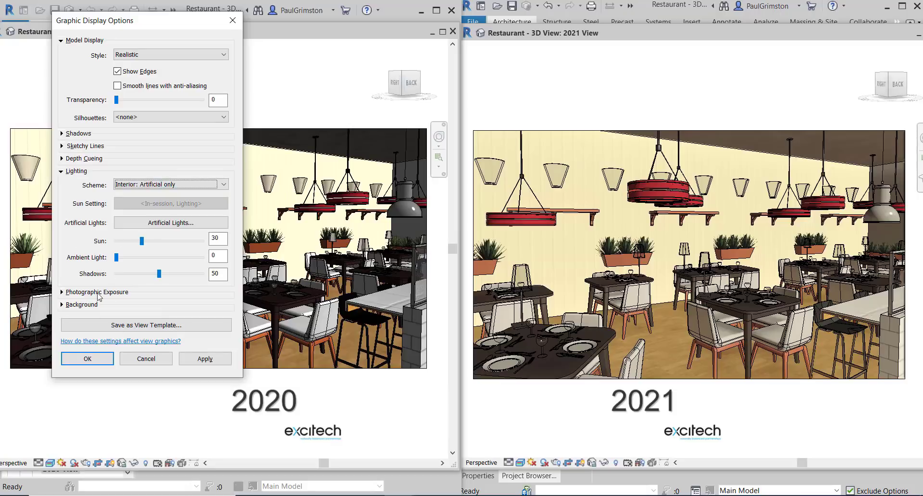
left_click(62, 292)
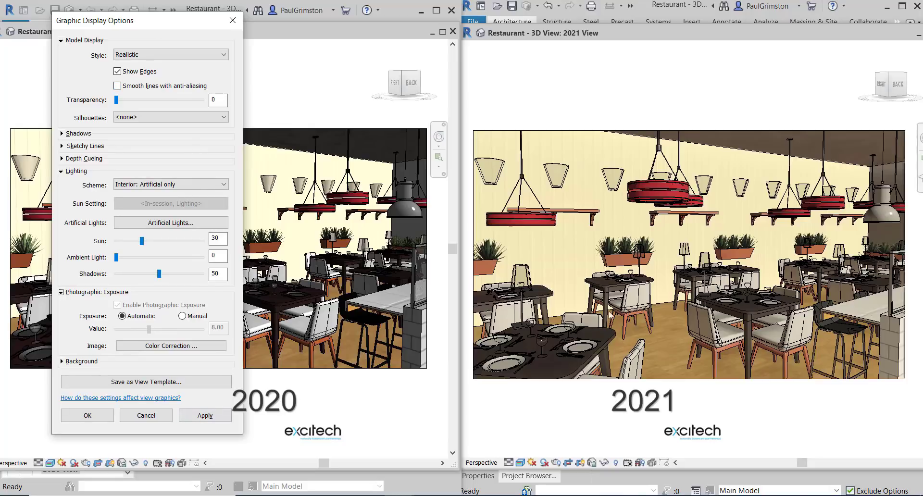
left_click(208, 415)
- Set the 2021 view's lighting scheme to Interior: Artificial only and expand its Realistic exposure settings
left_click(757, 429)
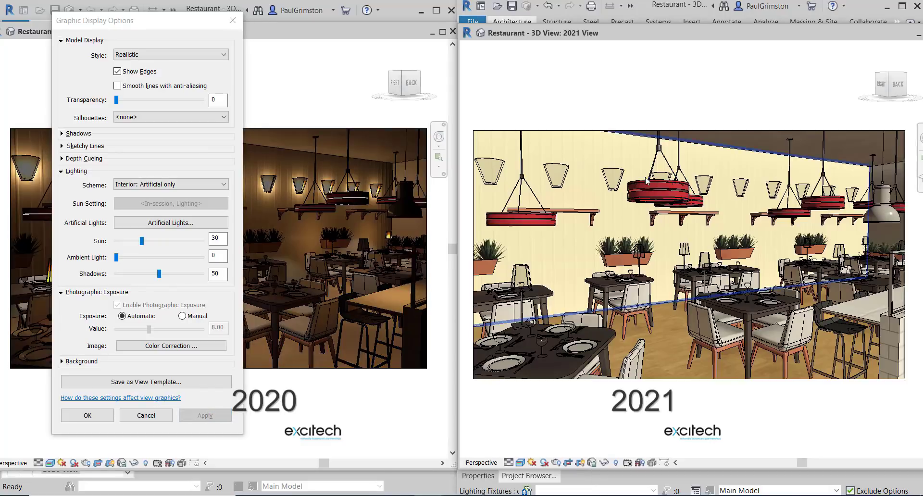
key("g")
key("d")
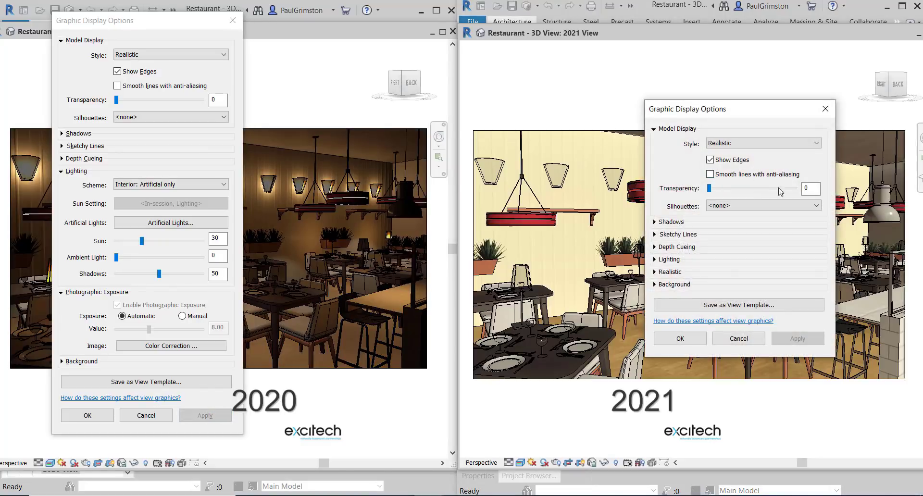
left_click(655, 260)
left_click(763, 273)
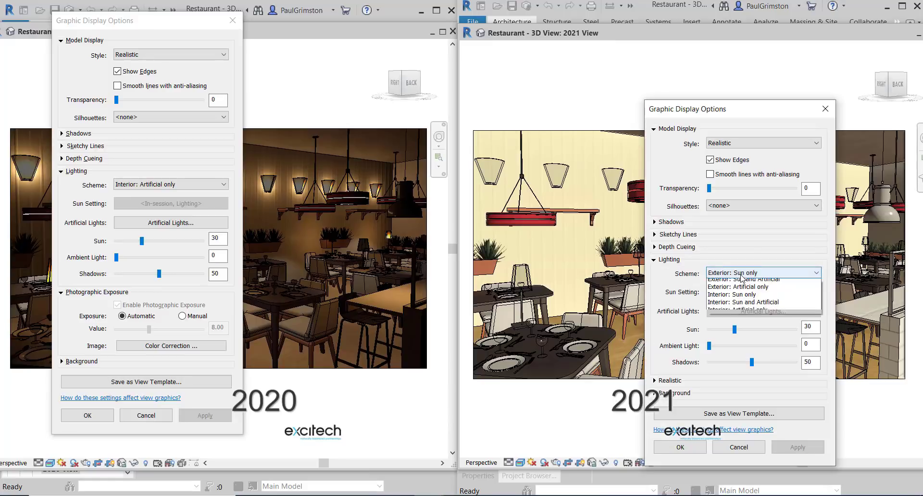
left_click(740, 322)
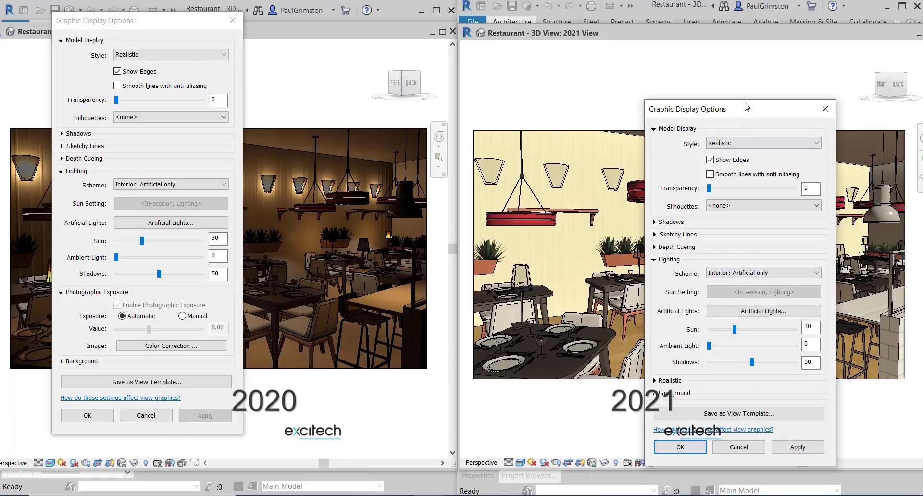
left_click_drag(748, 111, 672, 24)
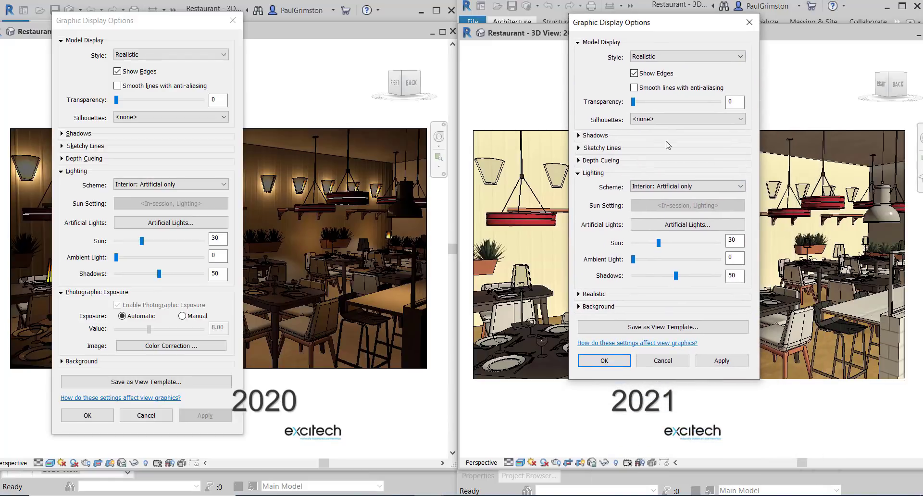
left_click(582, 295)
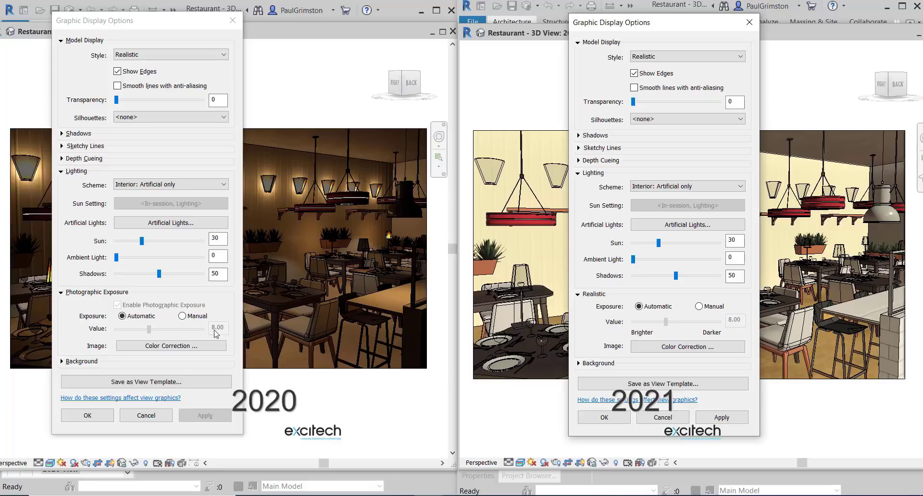
- Turn off Show Edges for both the 2020 and 2021 views and confirm their Graphic Display Options
left_click(140, 72)
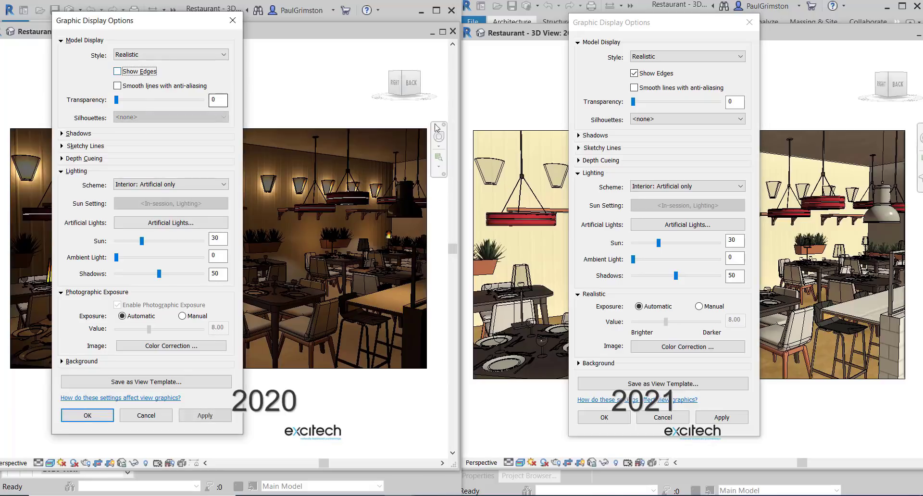
left_click(647, 72)
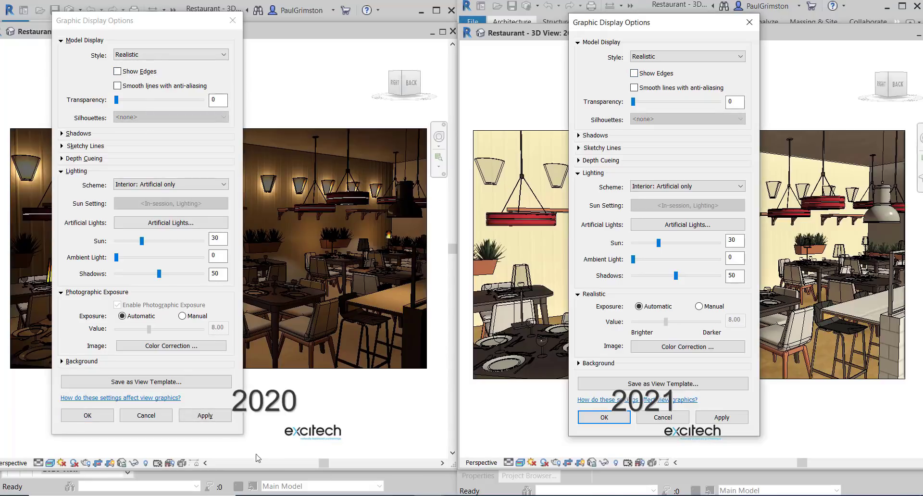
left_click(87, 416)
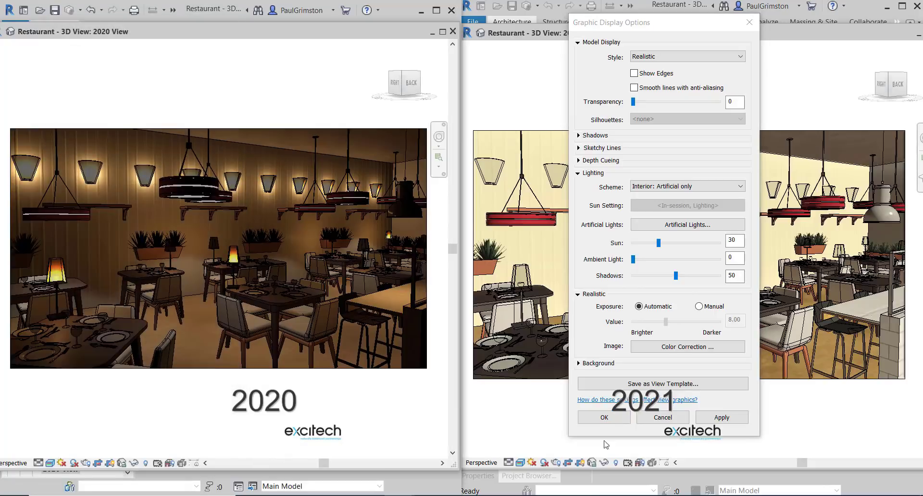
left_click(604, 418)
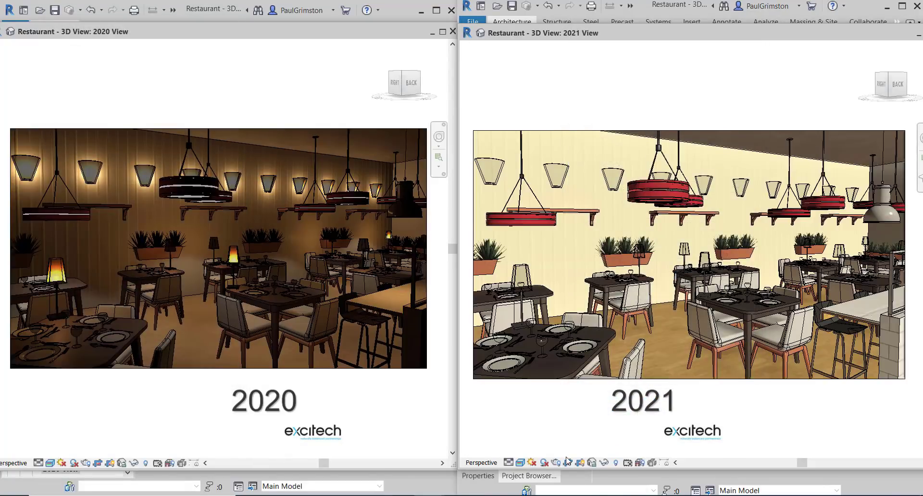